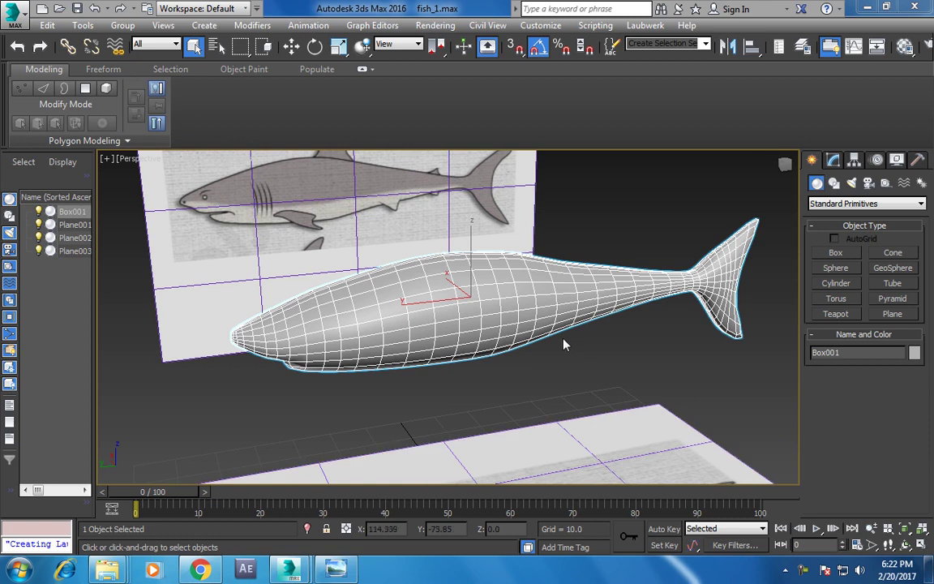
Open the shark's modifier stack and maximize the Left view, framed on the head.
key(w)
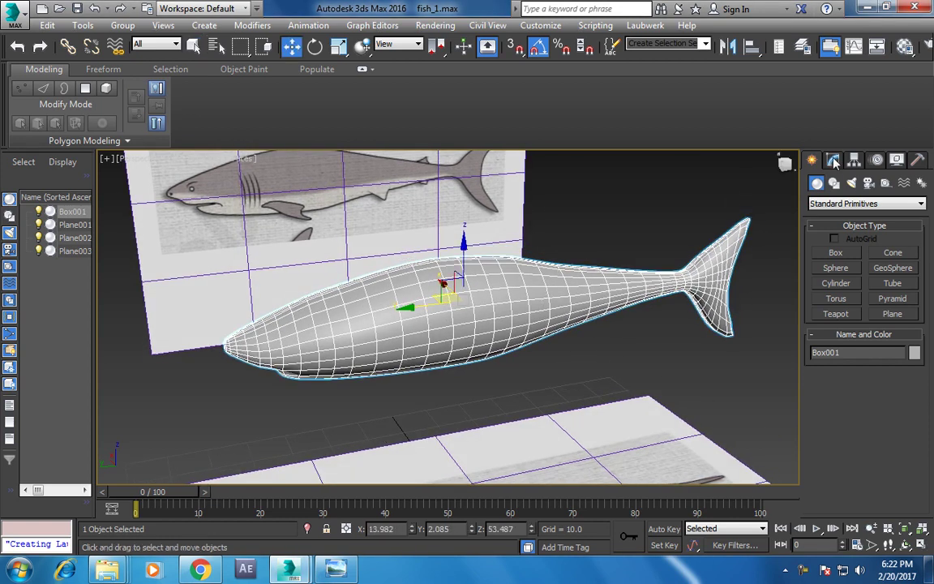
click(835, 161)
click(820, 219)
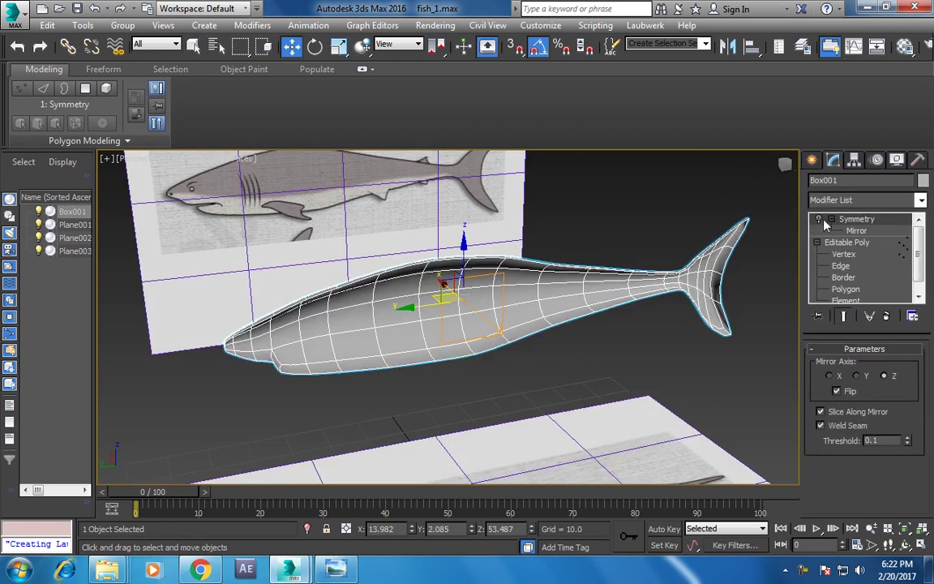
key(alt+w)
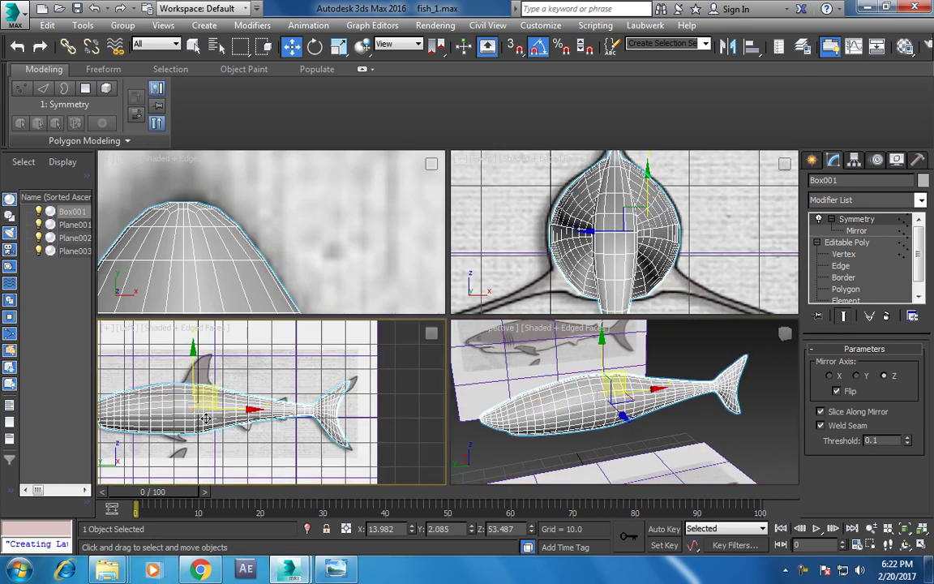
key(alt+w)
scroll(323, 276, up, 5)
scroll(324, 276, down, 1)
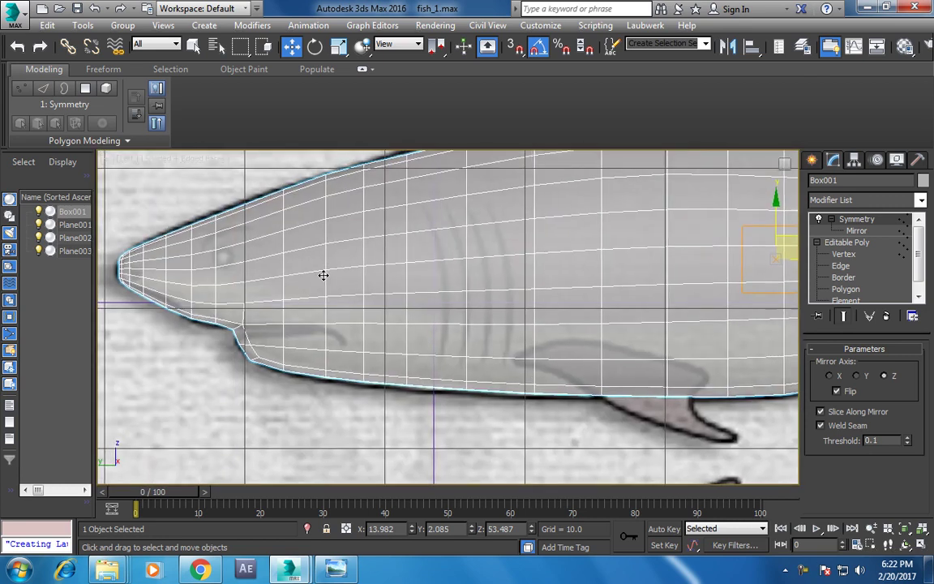
middle_drag(324, 276, 437, 350)
Hide everything but the shark and enter Polygon level on the base Editable Poly.
right_click(639, 257)
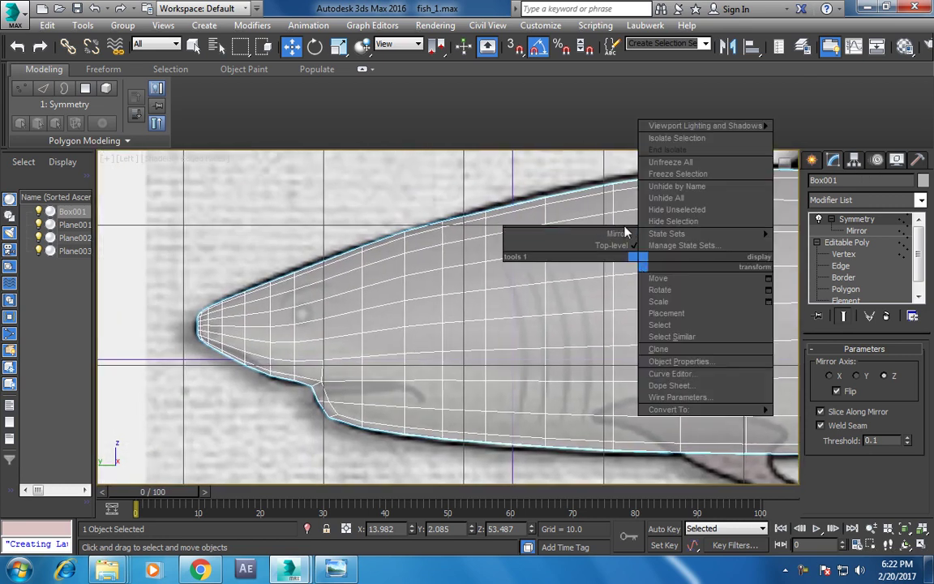
click(847, 243)
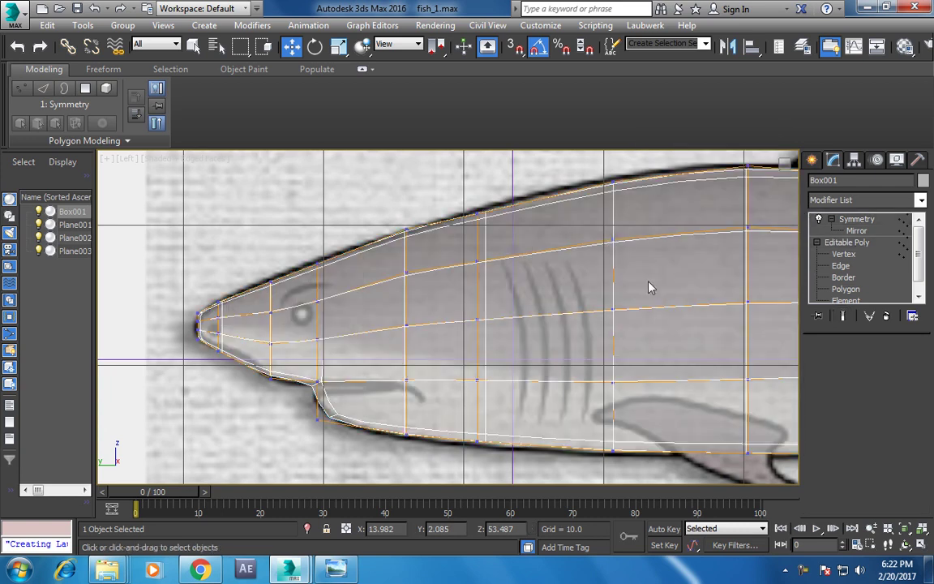
key(1)
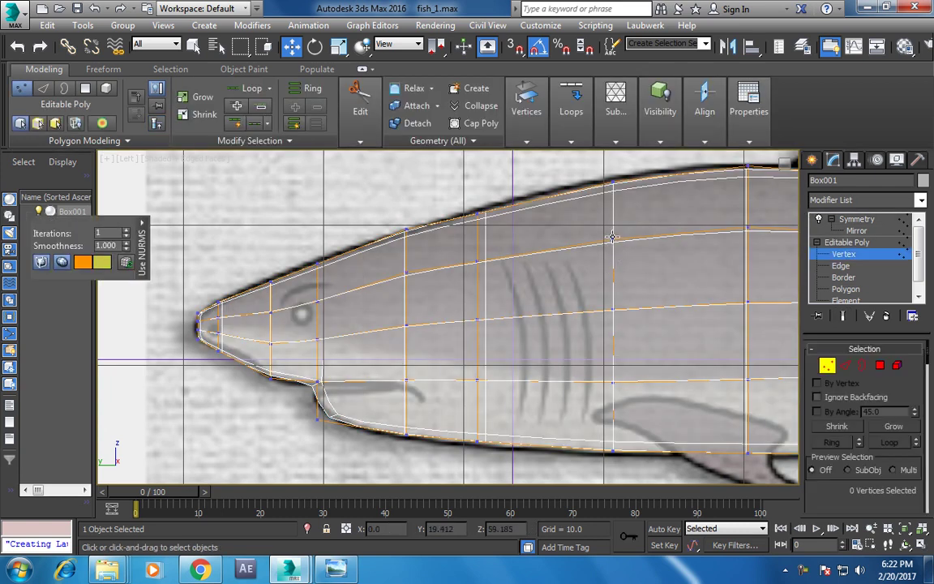
right_click(612, 241)
click(578, 61)
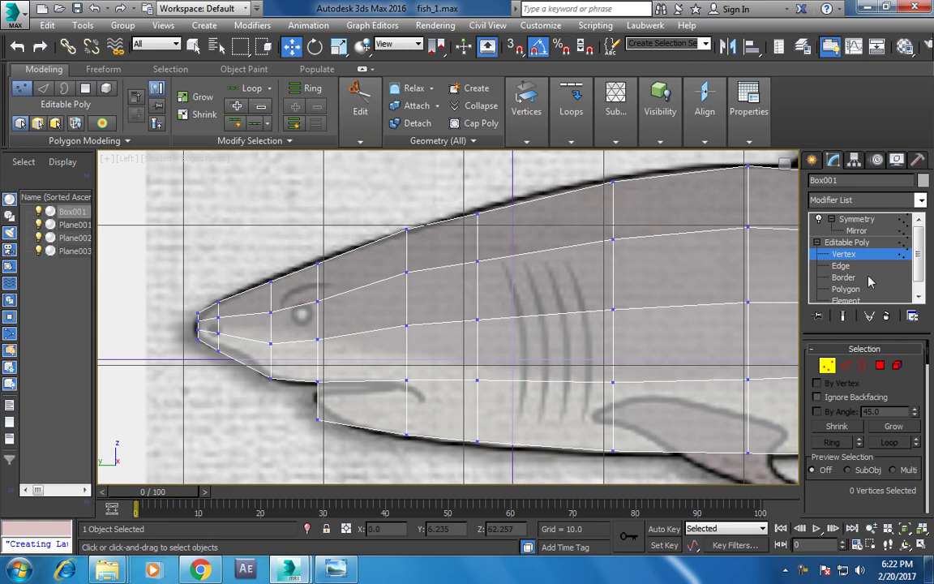
click(856, 226)
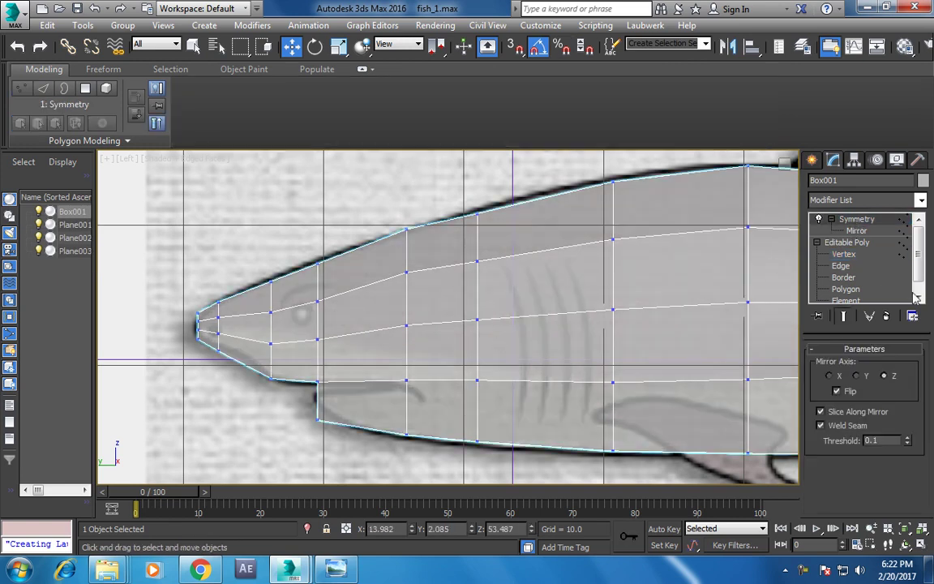
click(848, 289)
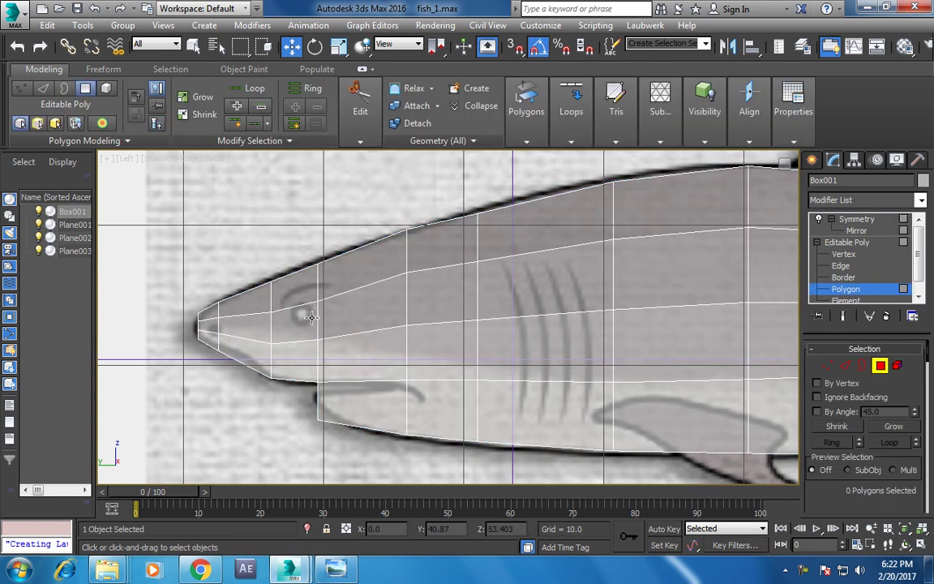
Select the polygon over the reference eye and inset it.
click(304, 318)
key(alt+w)
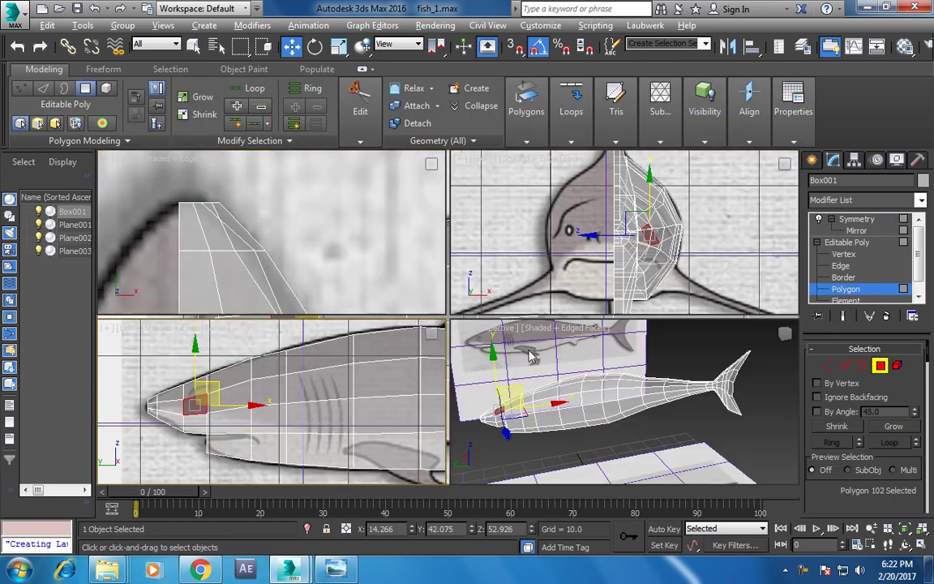
key(alt+w)
key(z)
scroll(551, 348, down, 5)
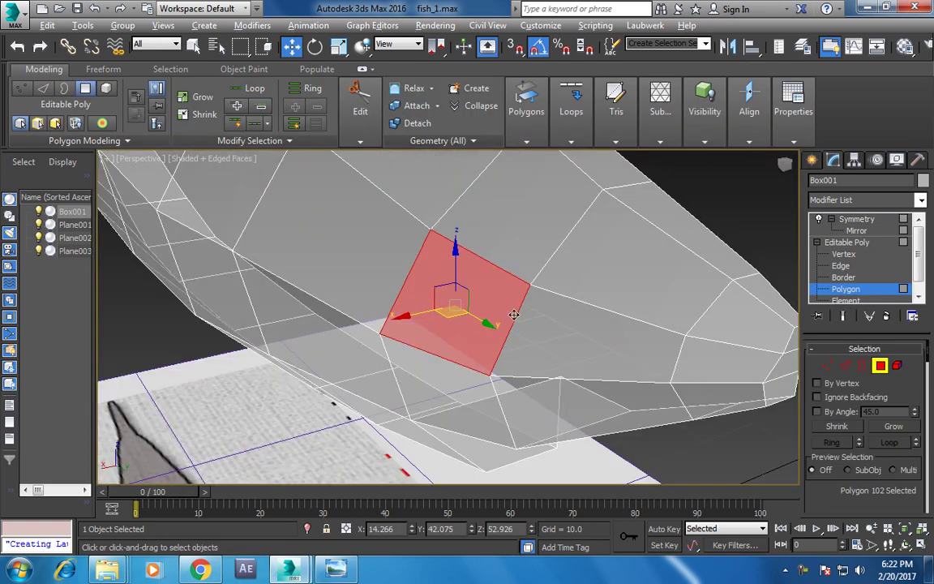
scroll(551, 348, down, 2)
mouse_move(811, 454)
mouse_down()
mouse_move(831, 416)
mouse_move(831, 381)
mouse_up()
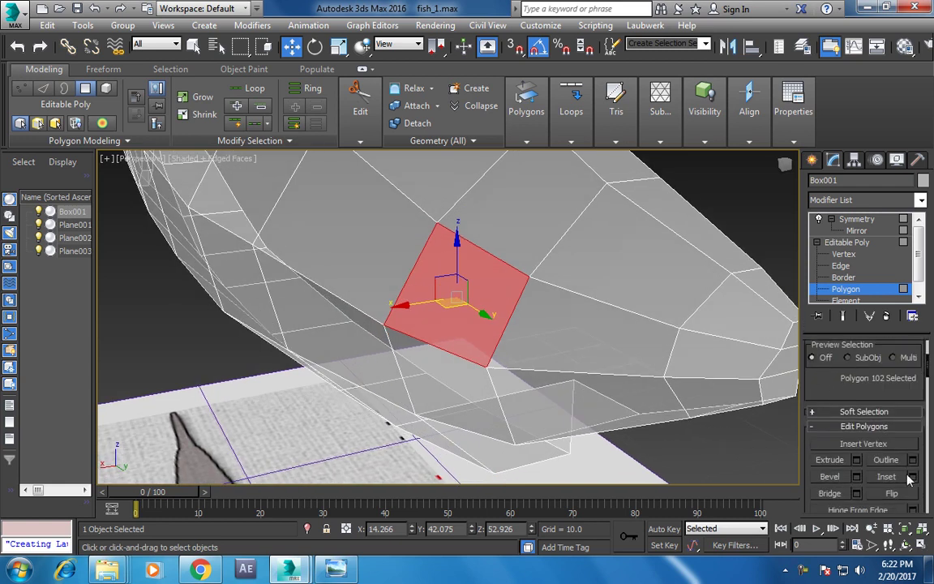
click(915, 478)
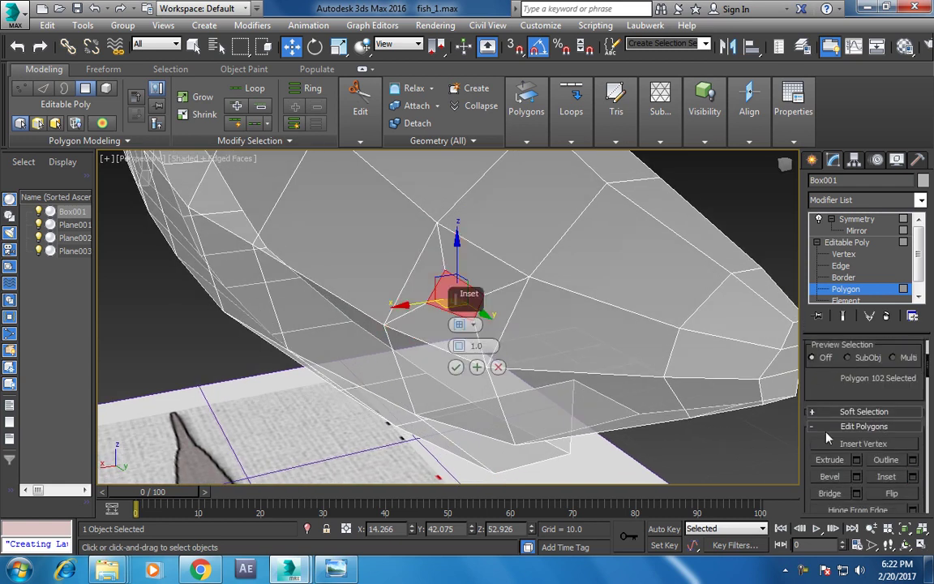
drag(459, 348, 458, 334)
click(456, 366)
Extrude the eye polygon inward by -0.459, then delete it to open the eye hole.
key(alt+w)
middle_click(329, 353)
key(alt+w)
scroll(494, 338, up, 3)
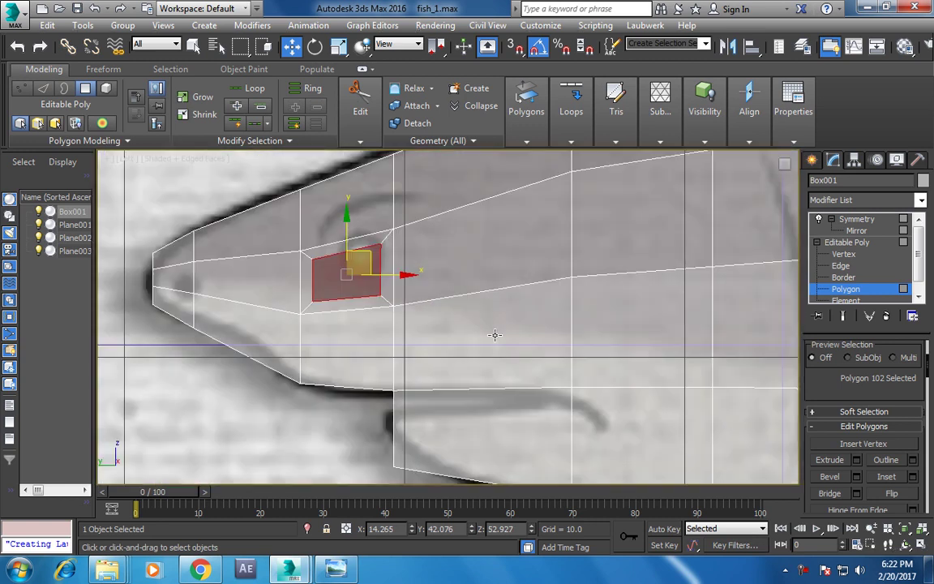
scroll(508, 322, up, 2)
middle_drag(508, 322, 515, 343)
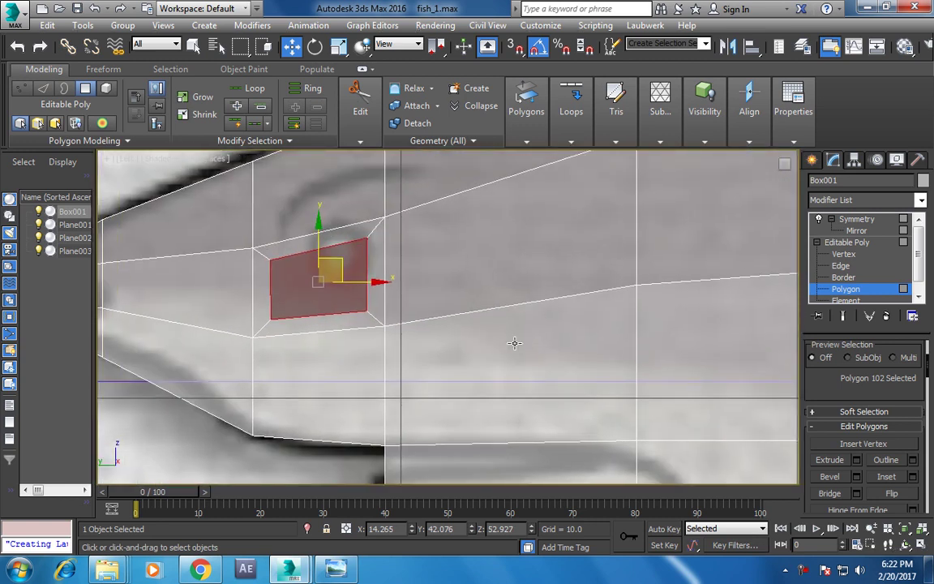
key(alt+w)
middle_click(688, 394)
key(alt+w)
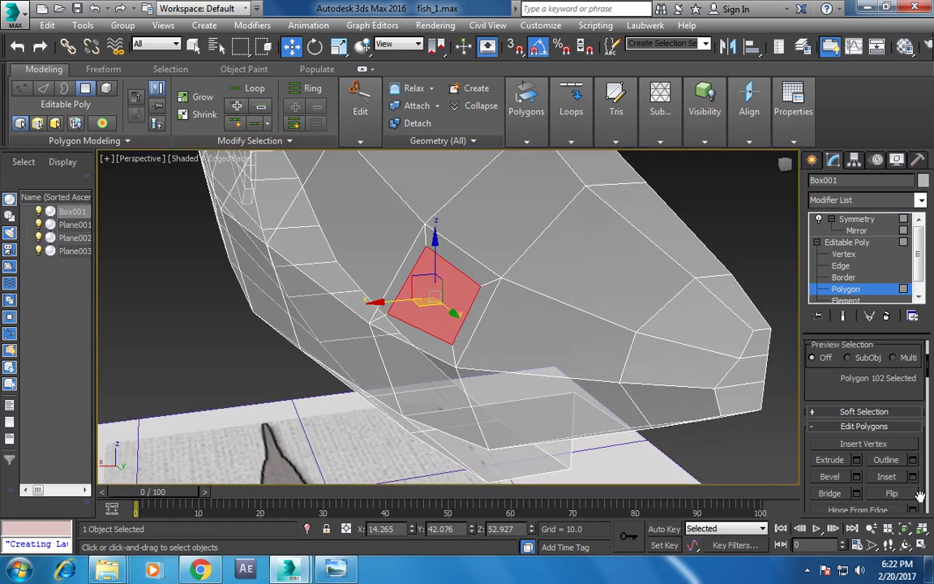
click(856, 460)
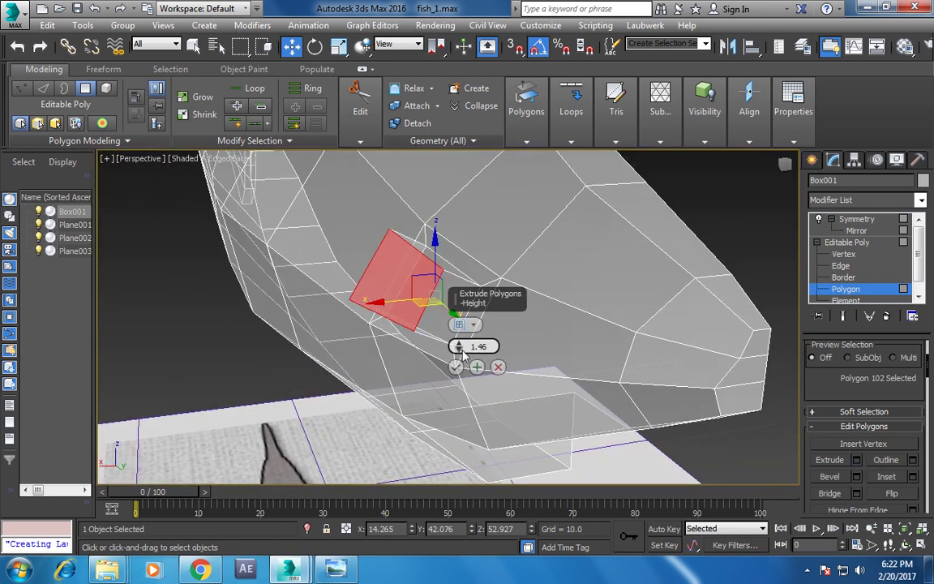
drag(468, 359, 460, 349)
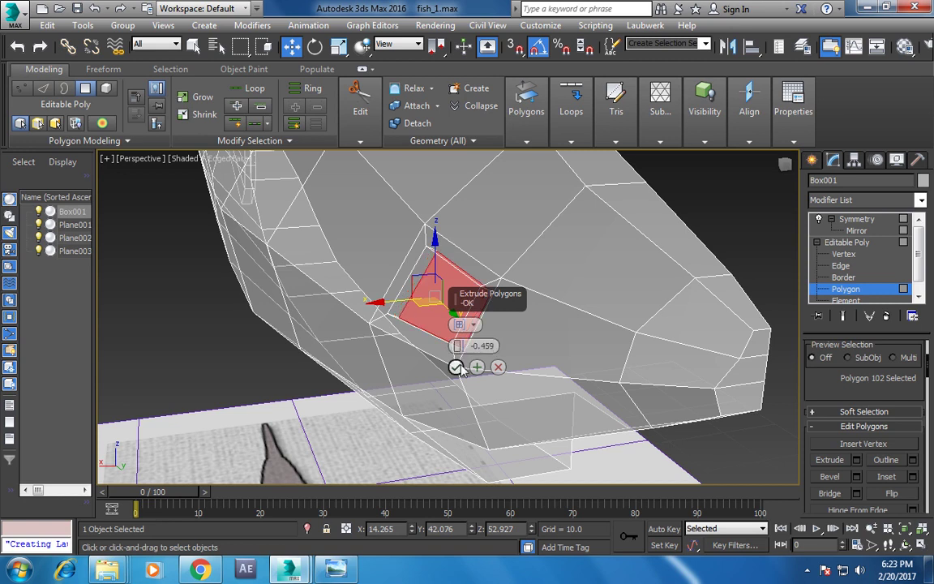
click(458, 366)
key(Delete)
mouse_move(484, 369)
alt+middle_down()
mouse_move(588, 350)
mouse_move(359, 354)
mouse_move(595, 282)
mouse_move(542, 304)
mouse_move(511, 355)
alt+middle_up()
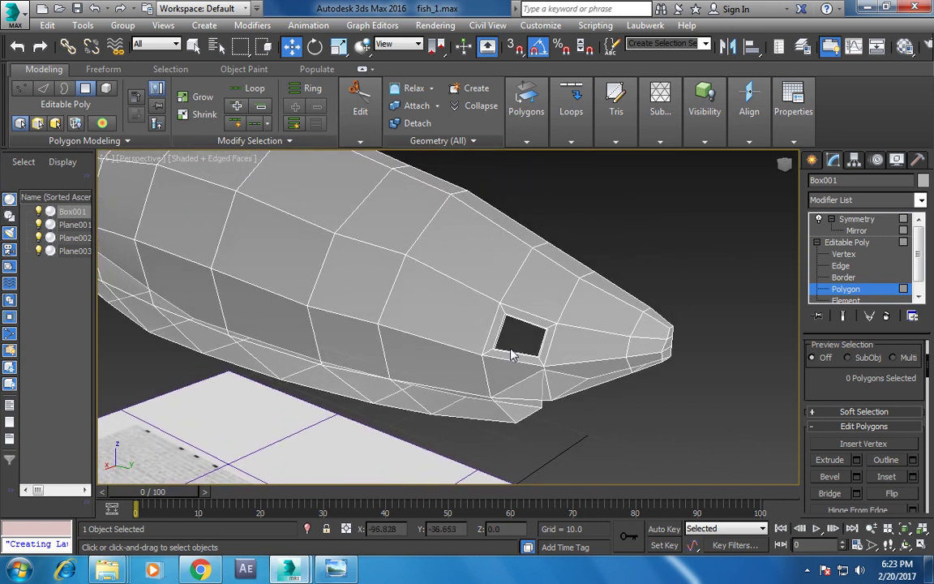
At object level, insert a Swift Loop edge loop through the head just behind the eye hole.
click(864, 243)
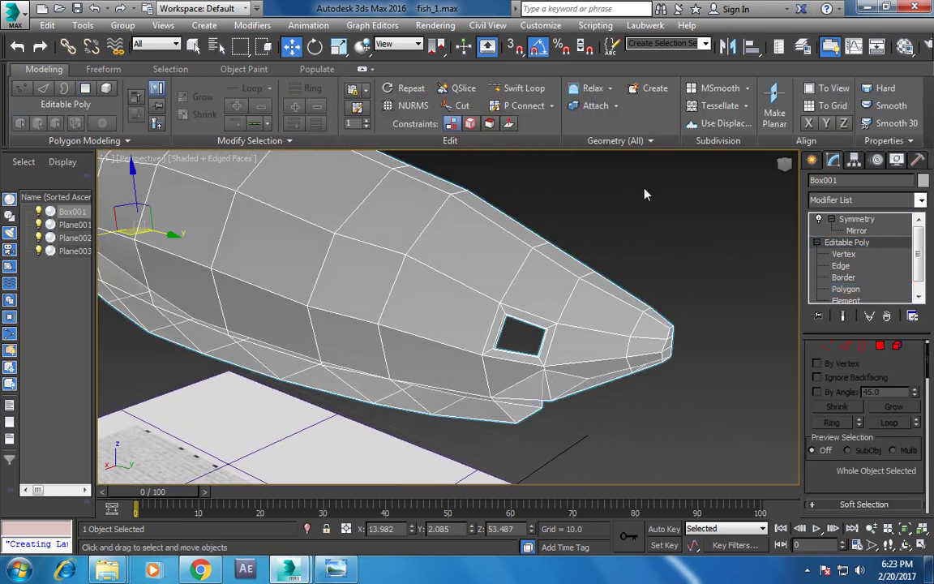
click(515, 89)
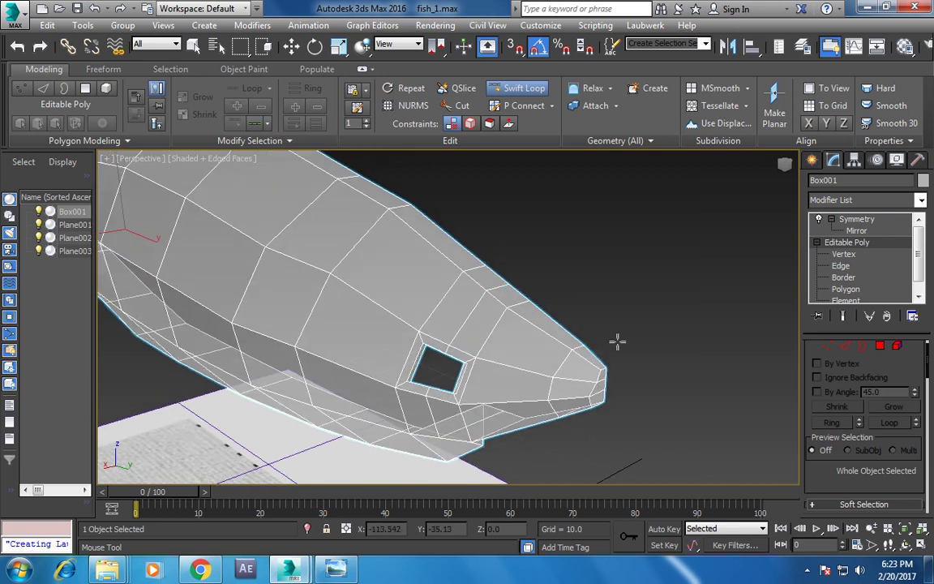
key(w)
key(alt+w)
right_click(324, 407)
key(alt+w)
mouse_move(330, 316)
middle_down()
mouse_move(428, 323)
mouse_move(438, 334)
middle_up()
click(522, 88)
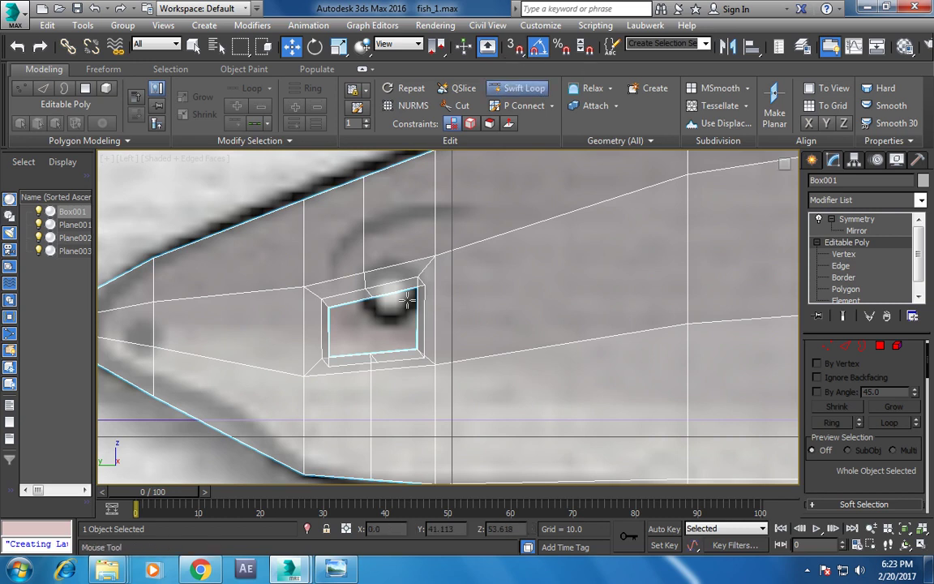
click(422, 323)
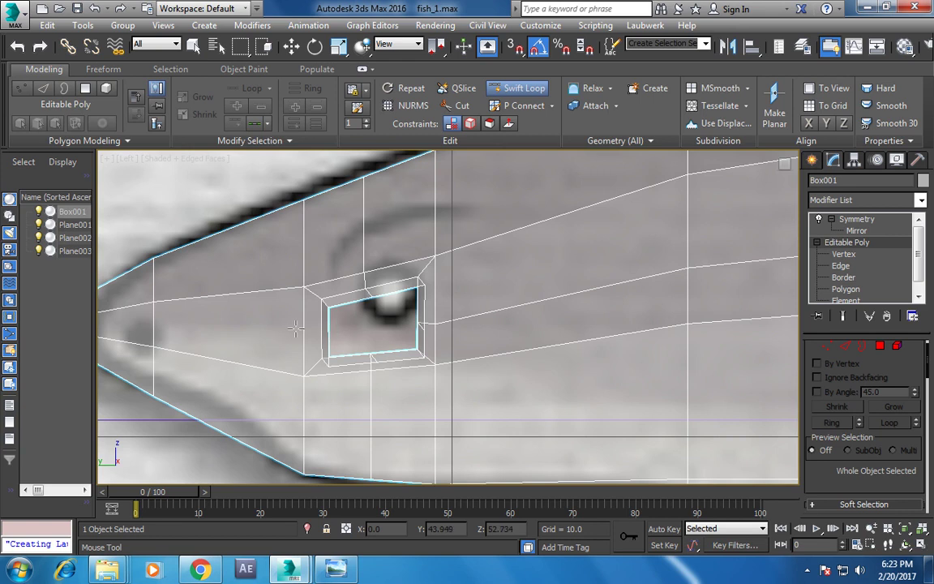
key(alt+w)
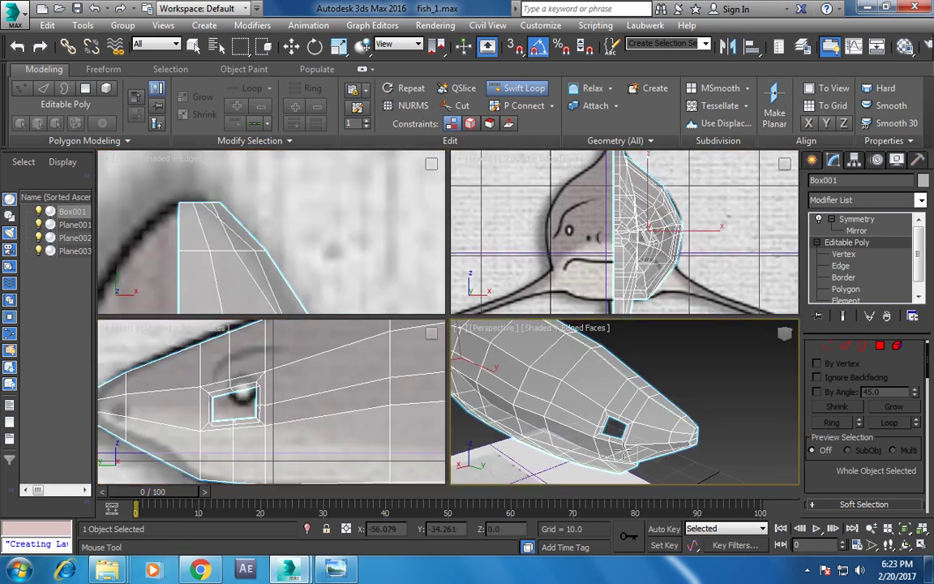
key(w)
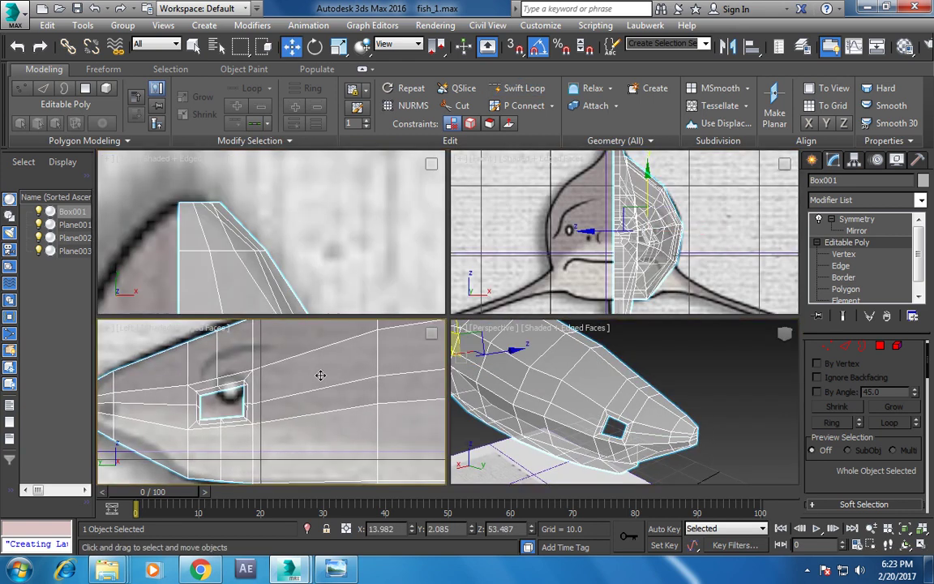
key(alt+w)
Move the eye-ring vertices up onto the reference eye and lower the three bottom ones.
key(1)
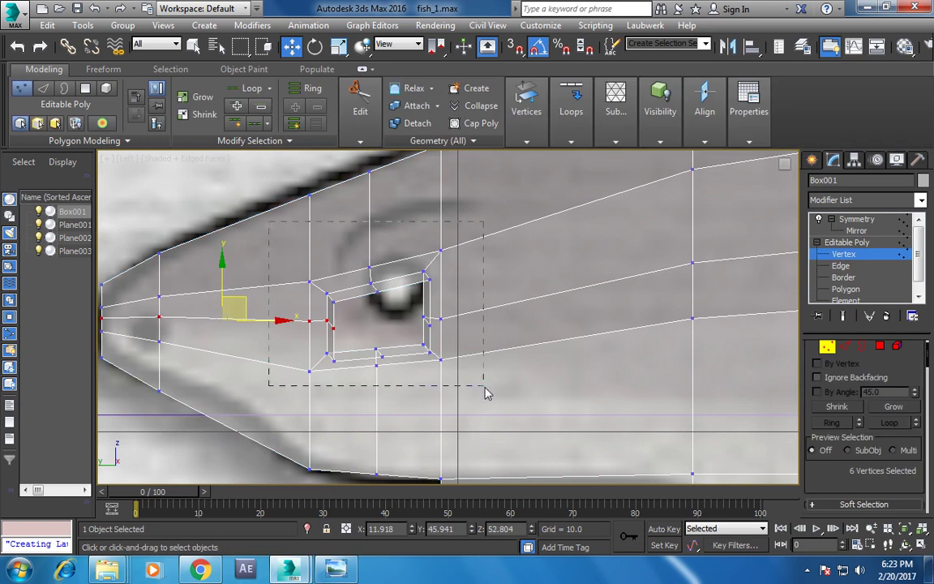
drag(485, 389, 484, 386)
drag(384, 298, 389, 277)
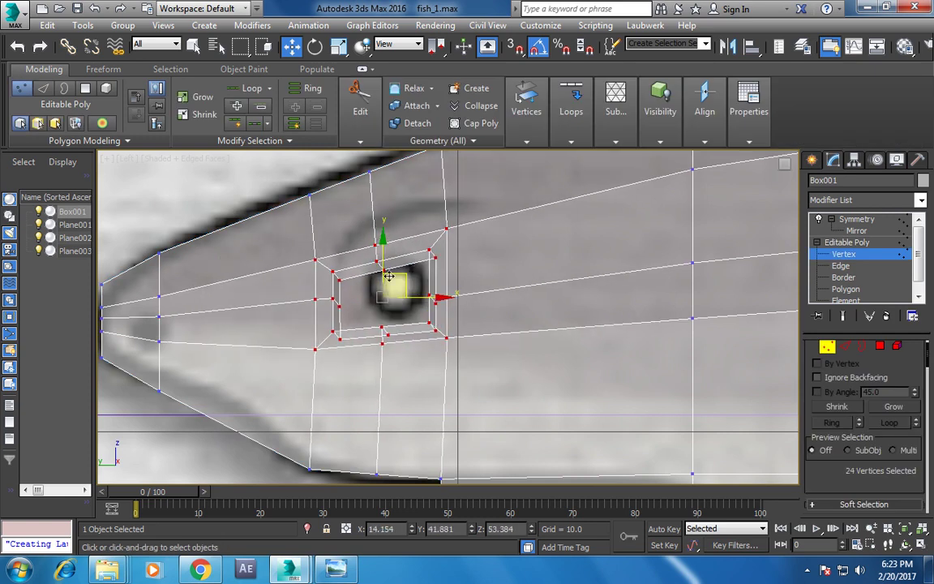
drag(410, 294, 402, 243)
drag(376, 317, 396, 338)
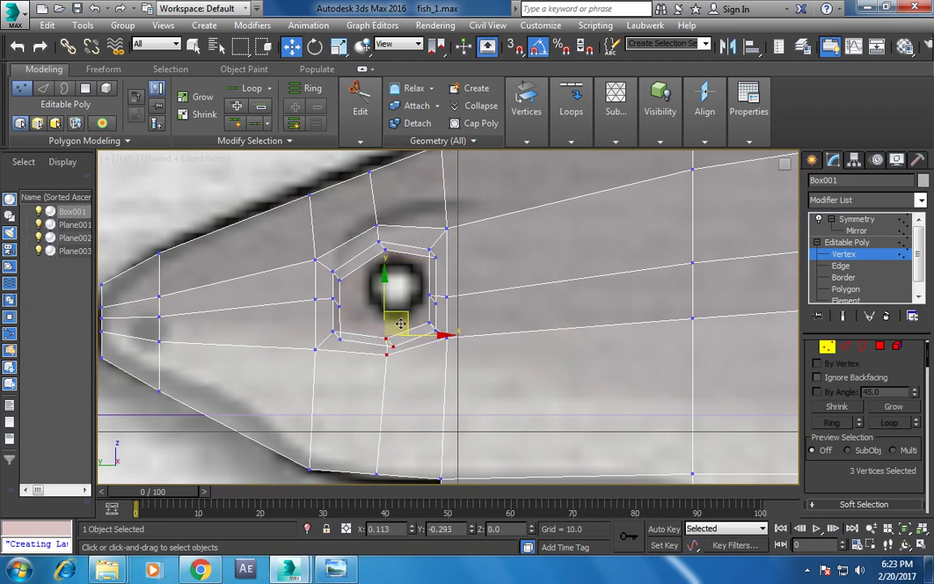
mouse_move(305, 276)
mouse_down()
mouse_move(364, 314)
mouse_move(349, 312)
mouse_up()
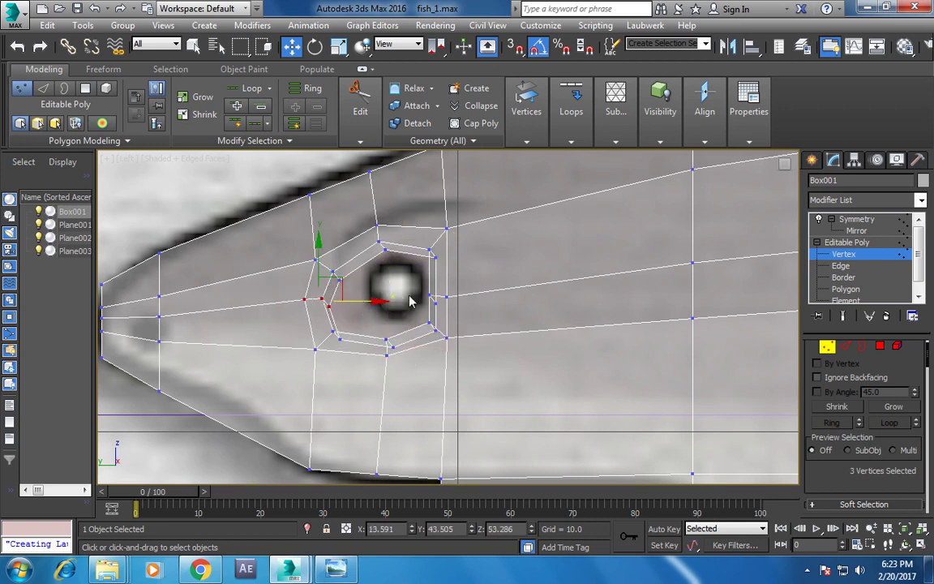
Shrink the whole eye ring tightly around the eye and check it in Perspective.
drag(480, 319, 480, 319)
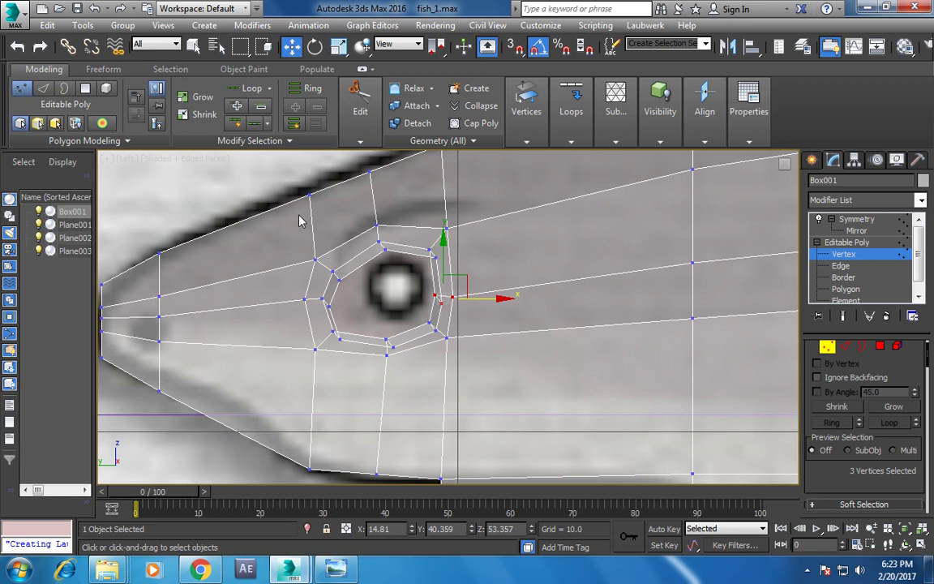
mouse_move(511, 363)
mouse_down()
mouse_move(386, 282)
mouse_move(438, 295)
mouse_up()
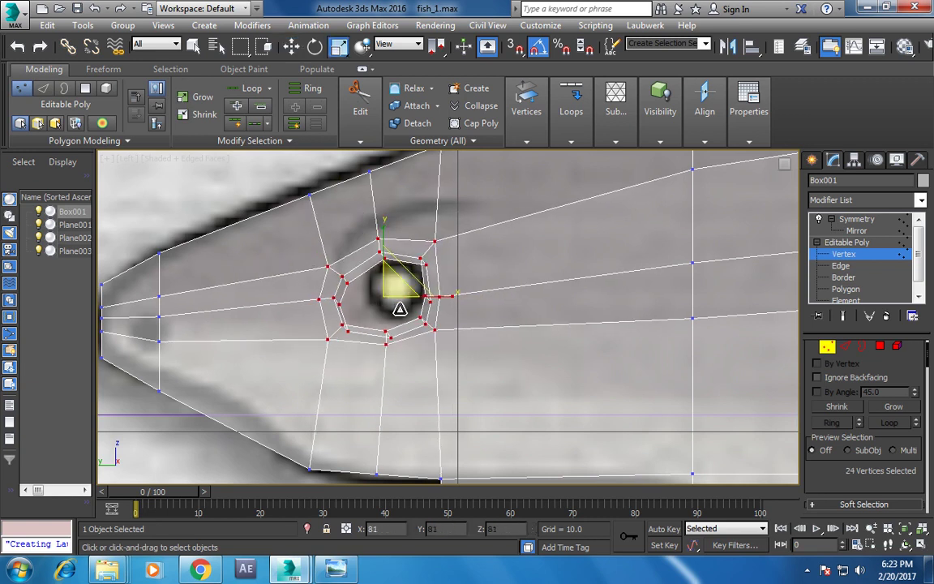
key(alt+w)
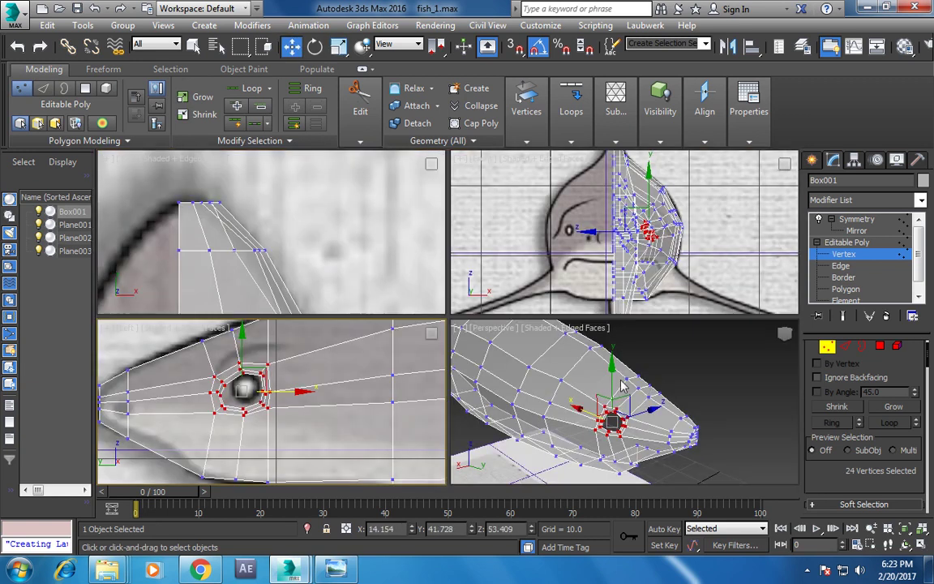
key(alt+w)
mouse_move(454, 324)
alt+middle_down()
mouse_move(653, 371)
mouse_move(617, 377)
alt+middle_up()
key(alt+w)
key(alt+w)
scroll(457, 256, down, 3)
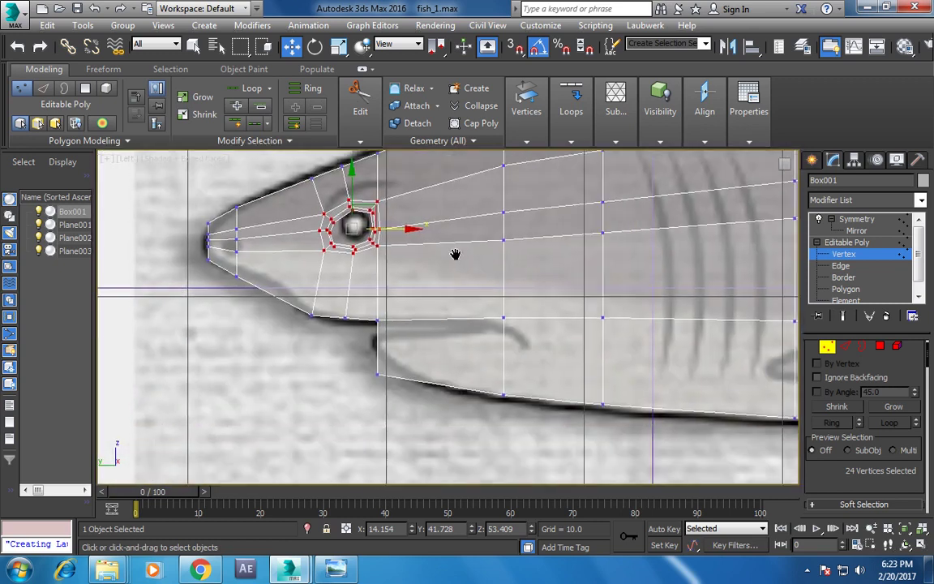
scroll(469, 270, up, 5)
scroll(454, 317, down, 3)
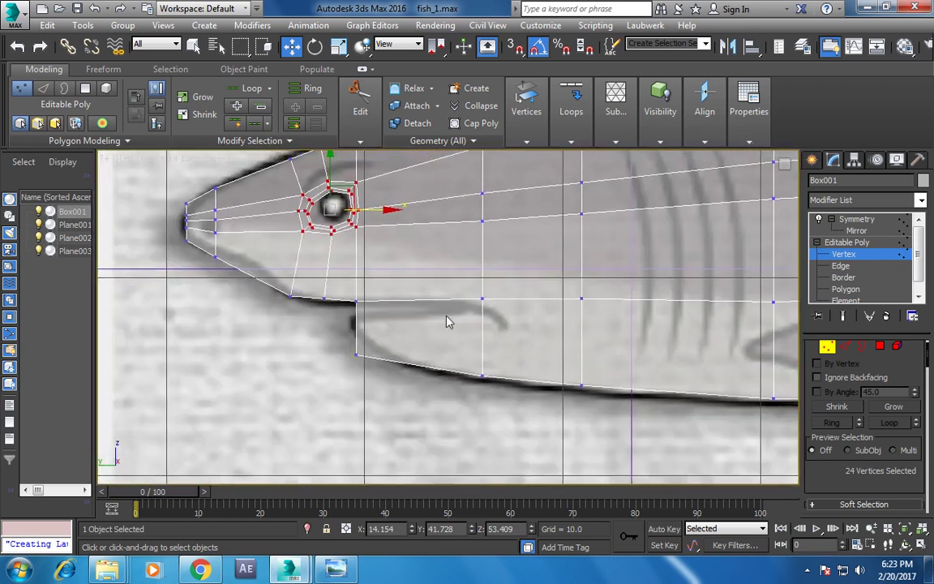
scroll(304, 253, up, 3)
Raise the mouth-corner vertices and level three vertices along the mouth line, then exit Vertex level.
drag(274, 227, 323, 302)
drag(321, 247, 319, 244)
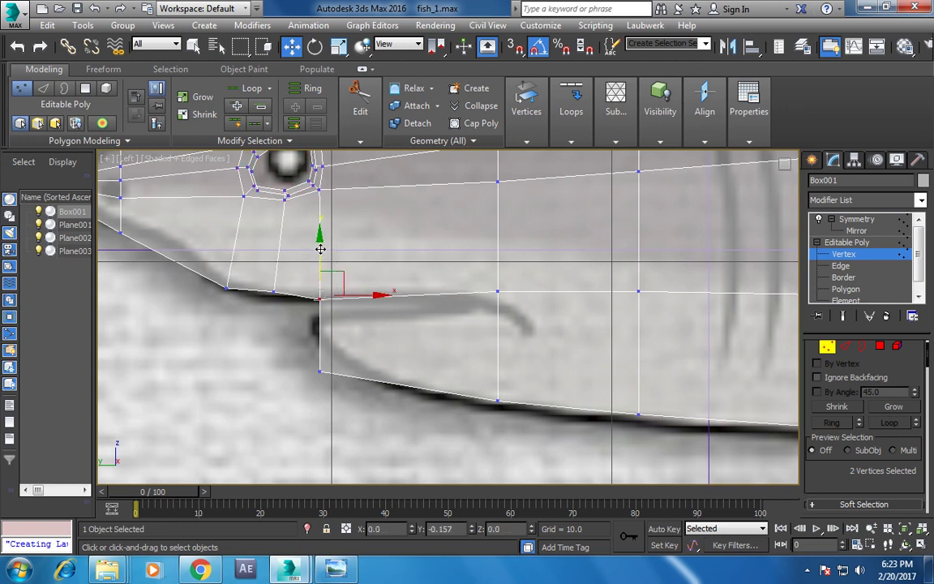
middle_drag(477, 297, 465, 301)
ctrl+drag(501, 314, 478, 299)
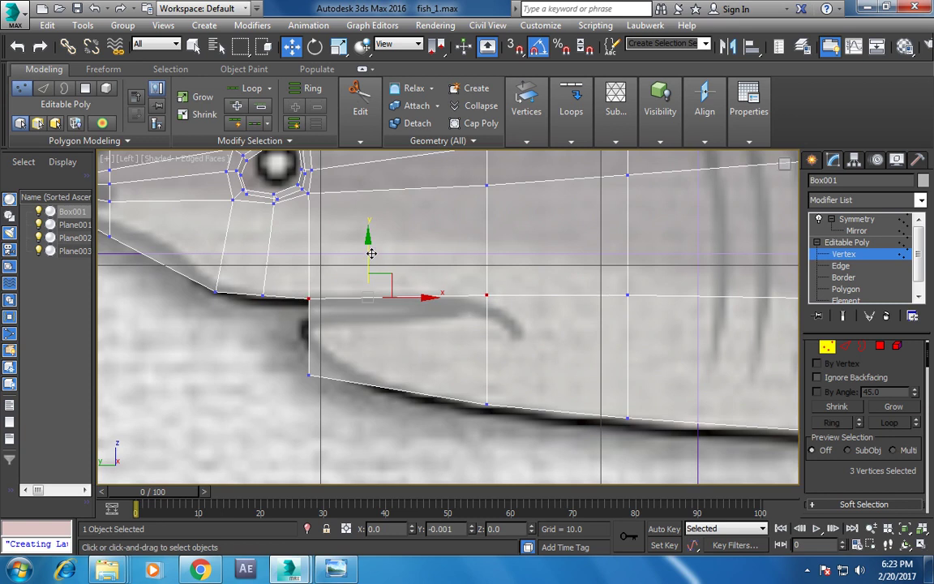
middle_drag(434, 279, 428, 280)
scroll(487, 280, up, 3)
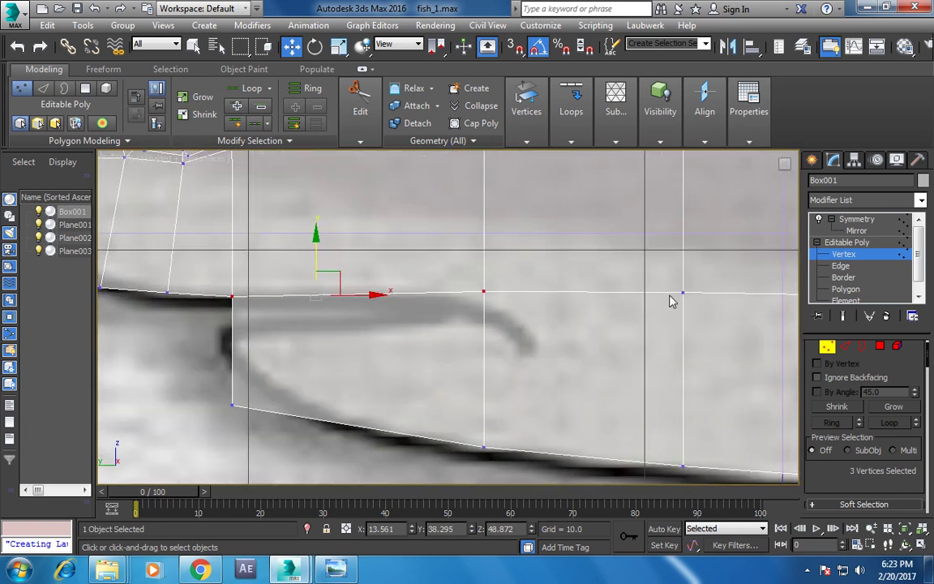
click(361, 107)
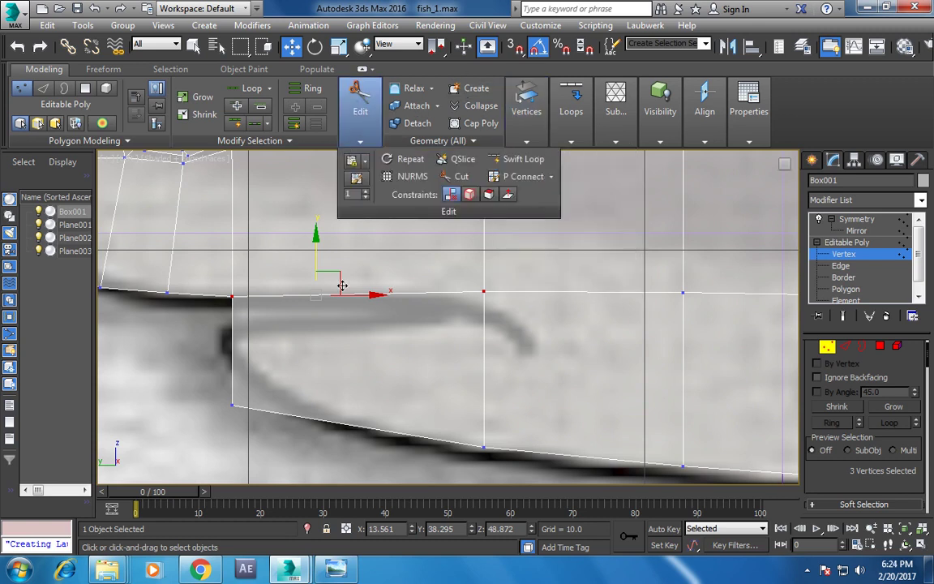
click(438, 339)
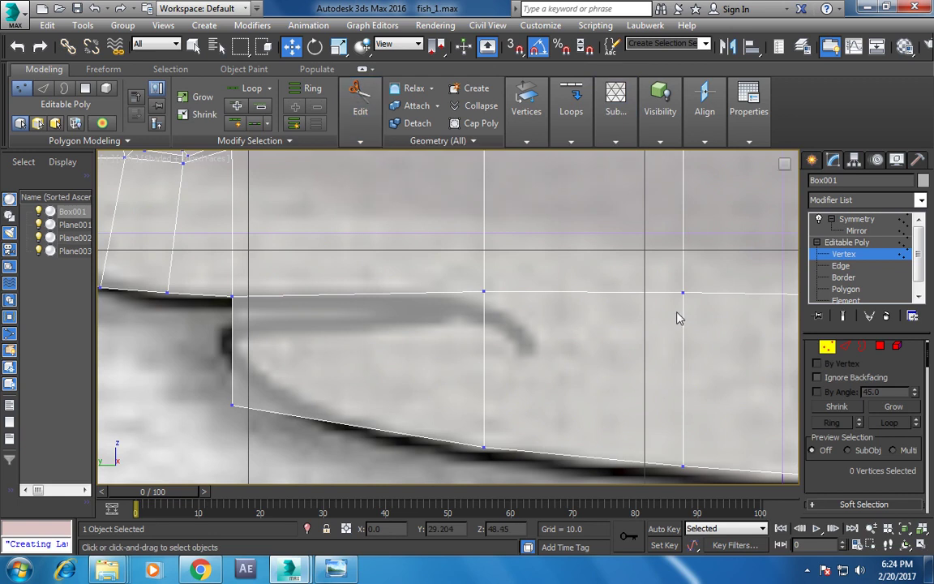
click(844, 243)
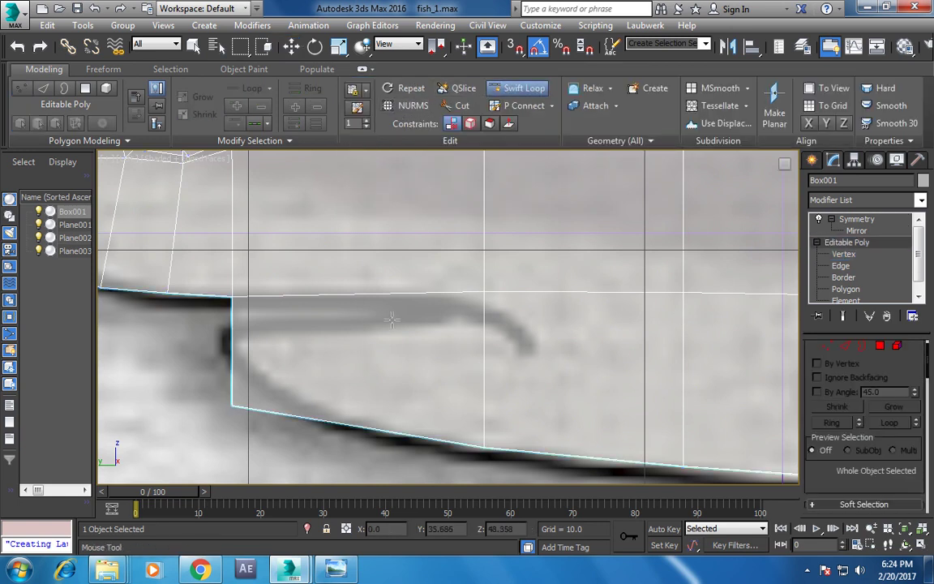
In Perspective, insert a Swift Loop edge loop across the lower jaw.
key(alt+w)
right_click(519, 352)
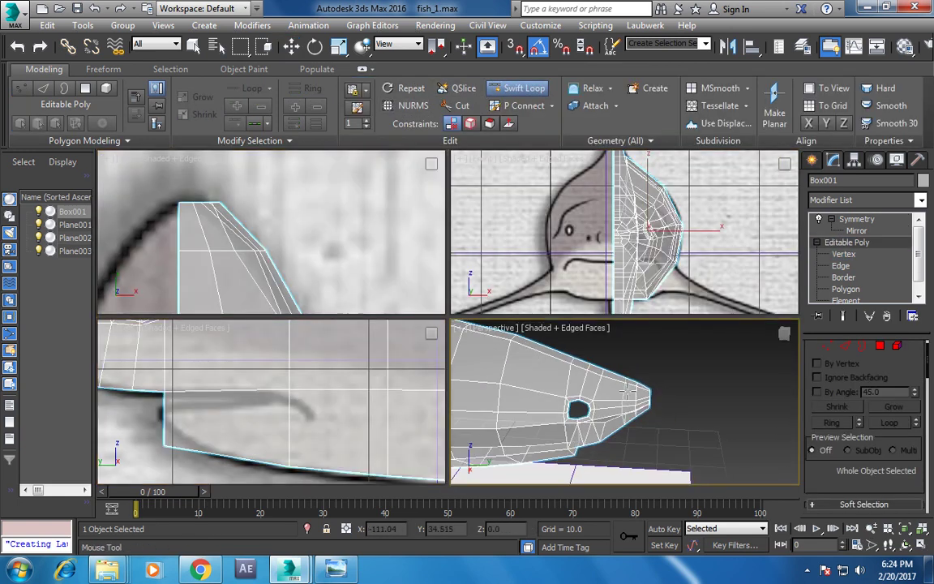
key(alt+w)
alt+middle_drag(364, 365, 479, 234)
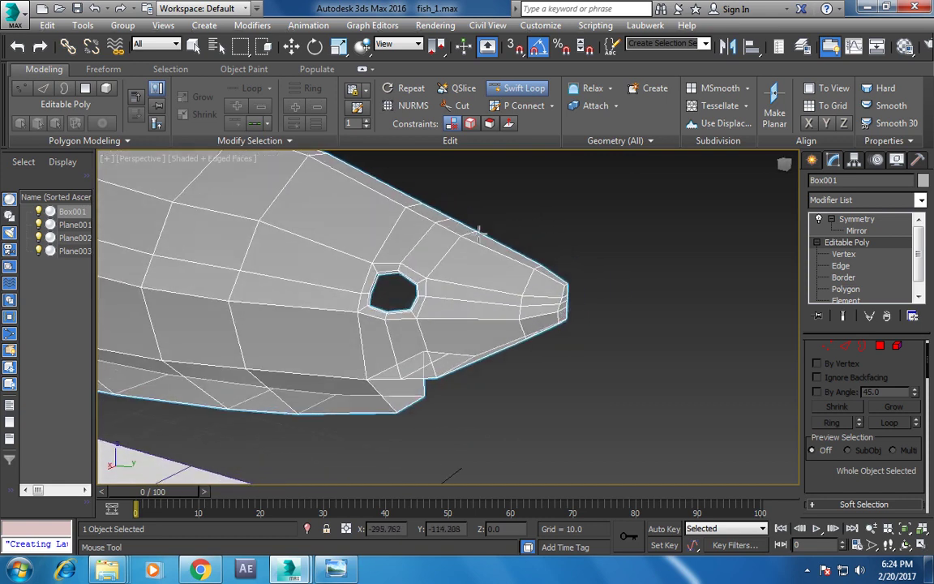
middle_drag(407, 390, 423, 296)
scroll(423, 296, up, 3)
scroll(419, 285, down, 2)
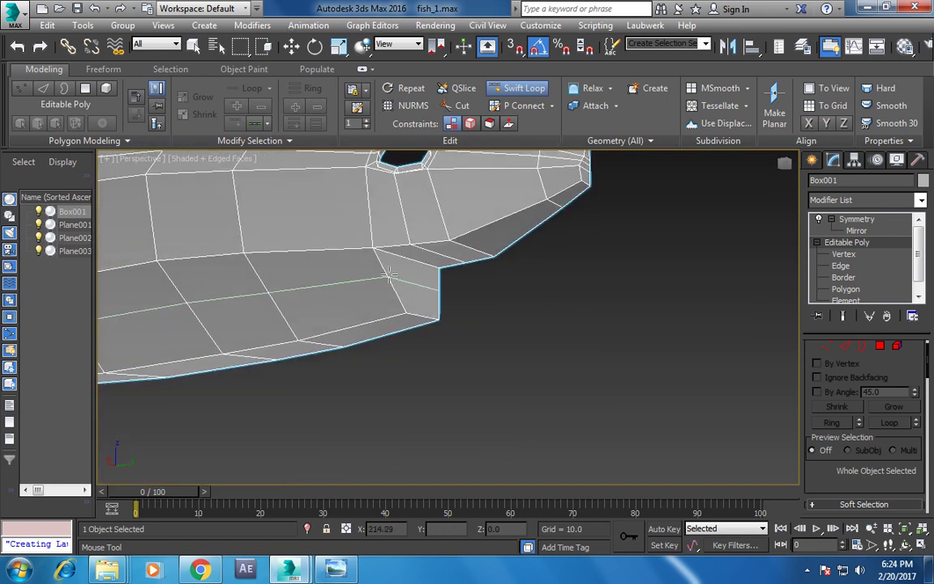
key(w)
key(alt+w)
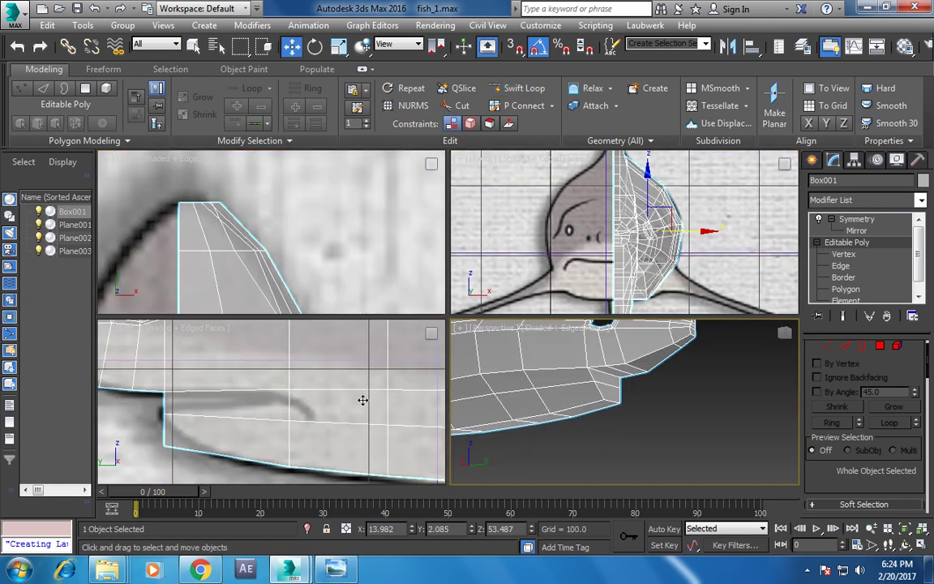
In the Left view, raise a vertex of the new jaw loop toward the mouth curve.
key(alt+w)
key(1)
drag(397, 317, 463, 390)
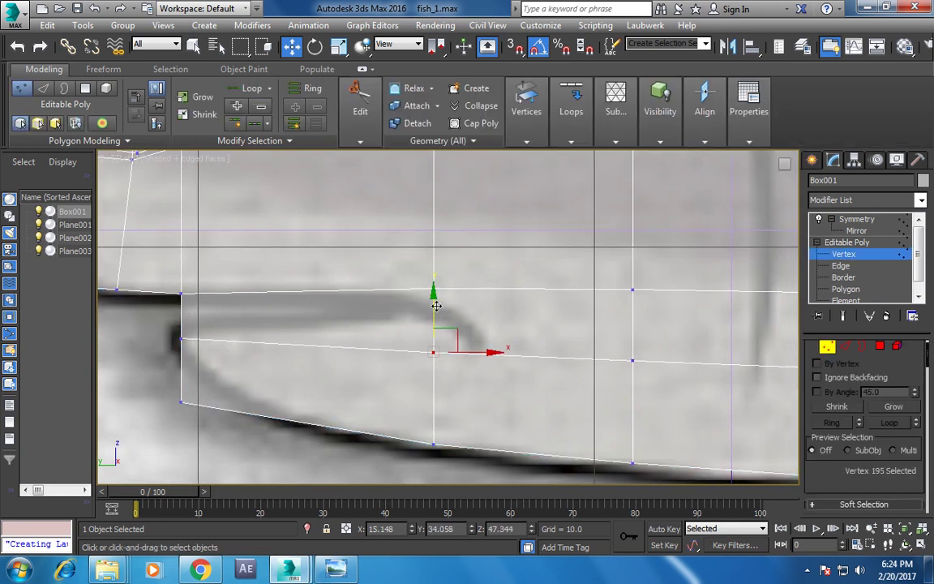
drag(437, 306, 436, 281)
Raise the rear and front vertices of the jaw loop to follow the mouth curve.
drag(578, 325, 645, 369)
drag(635, 316, 632, 279)
middle_drag(438, 309, 482, 307)
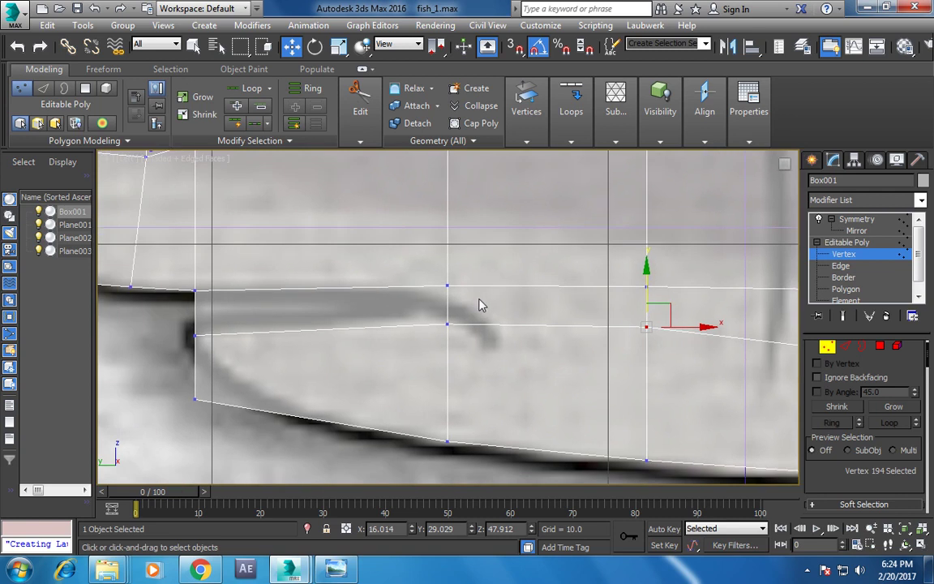
drag(135, 316, 264, 373)
drag(210, 302, 210, 294)
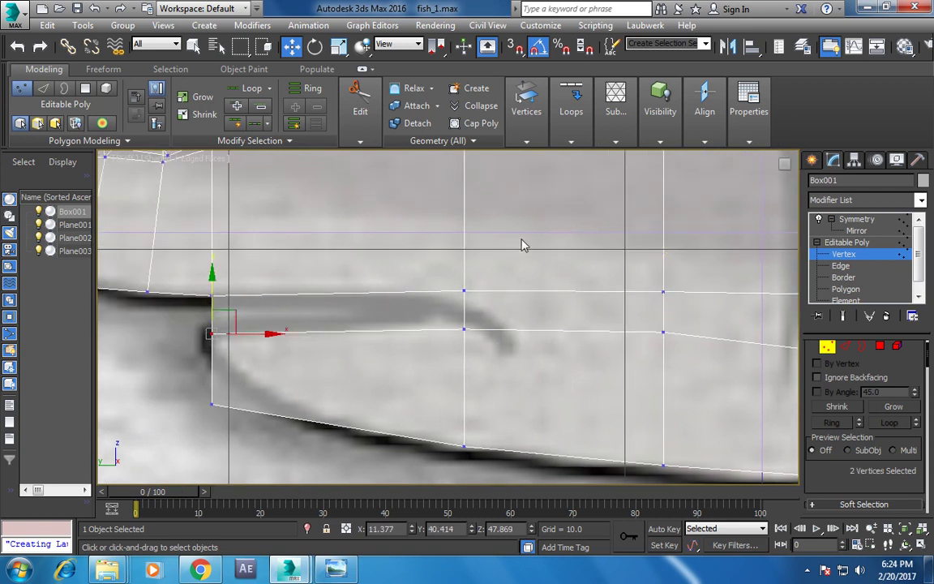
Add a second Swift Loop edge loop just beneath the mouth line.
click(882, 255)
click(519, 88)
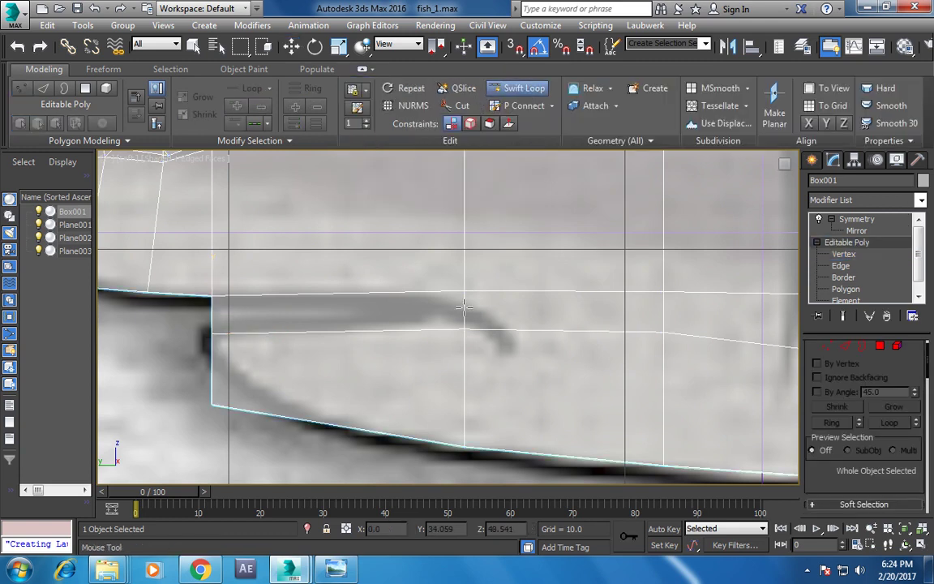
key(alt+w)
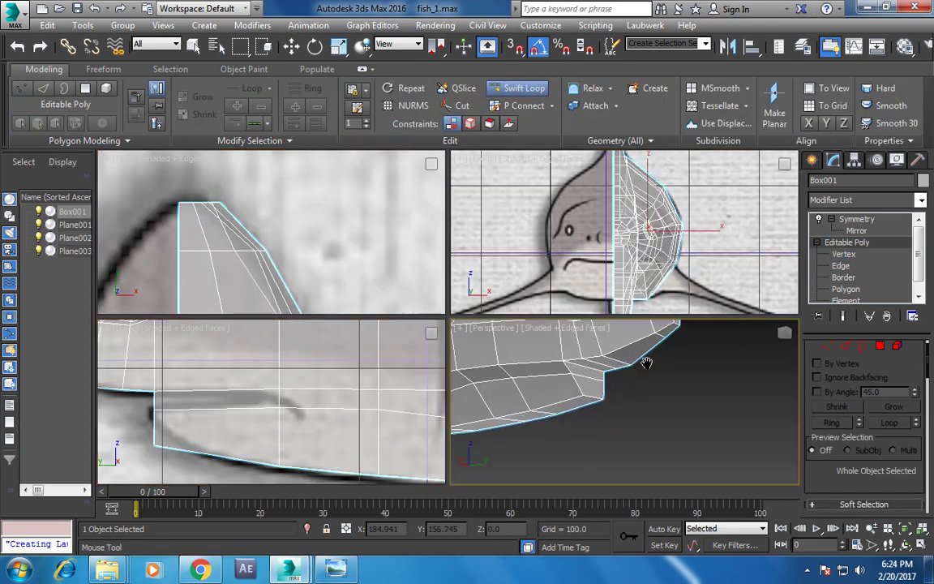
key(alt+w)
scroll(521, 329, up, 3)
scroll(480, 357, down, 2)
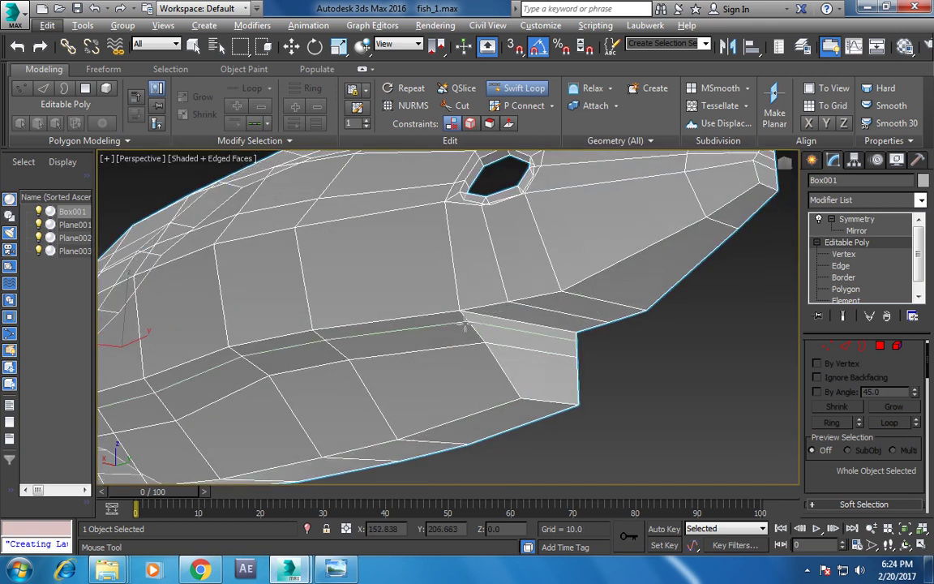
right_click(471, 327)
scroll(471, 327, down, 10)
mouse_move(507, 288)
alt+middle_down()
mouse_move(454, 308)
mouse_move(477, 313)
alt+middle_up()
scroll(479, 308, up, 6)
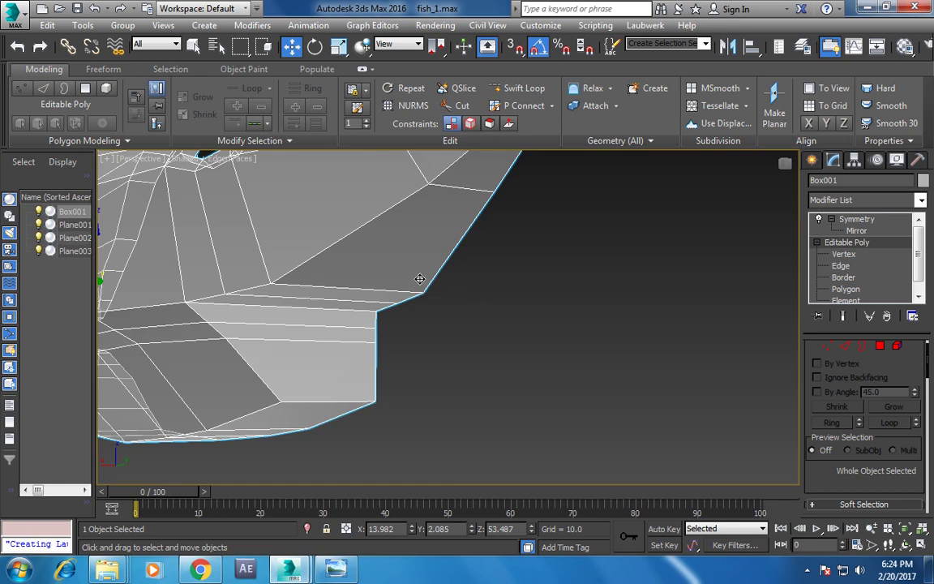
key(alt+w)
right_click(341, 336)
key(alt+w)
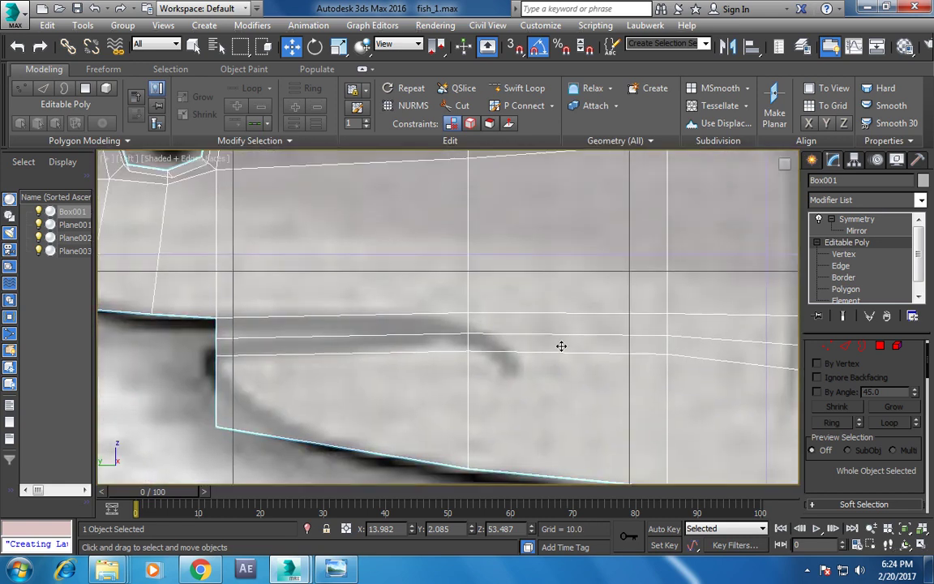
Select the middle vertex 213 of the new loop and reposition it via the quad-menu transform.
key(1)
drag(482, 334, 481, 334)
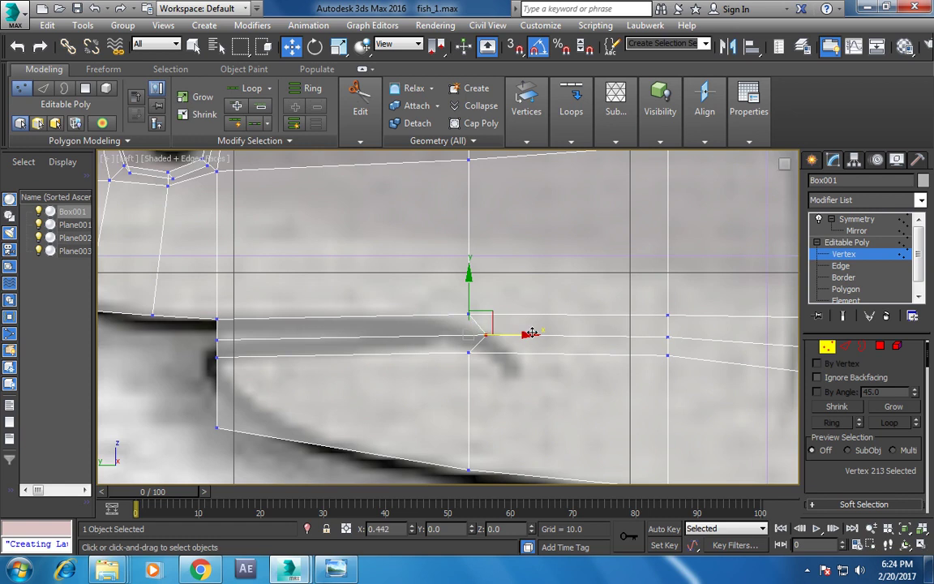
middle_drag(518, 298, 493, 337)
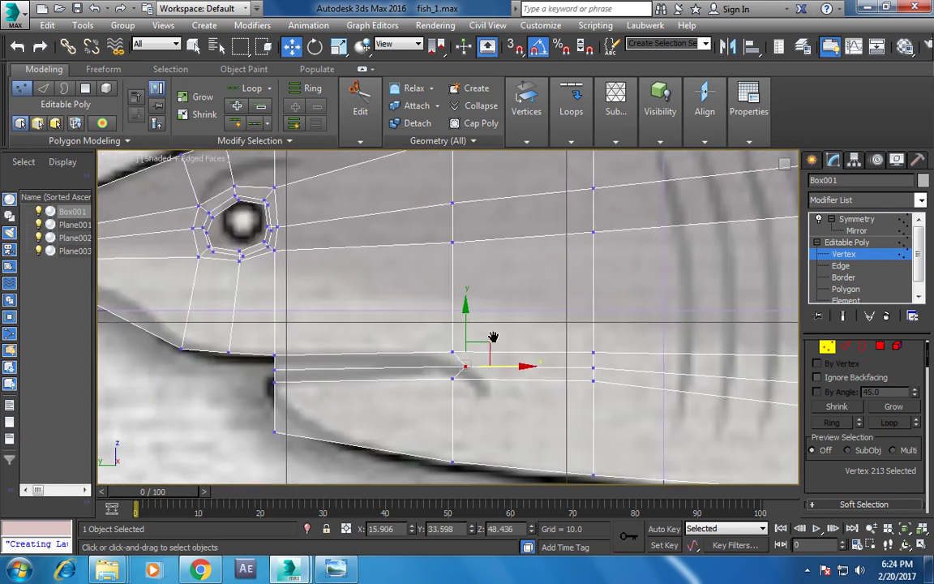
right_click(469, 334)
click(382, 197)
middle_drag(481, 255, 467, 308)
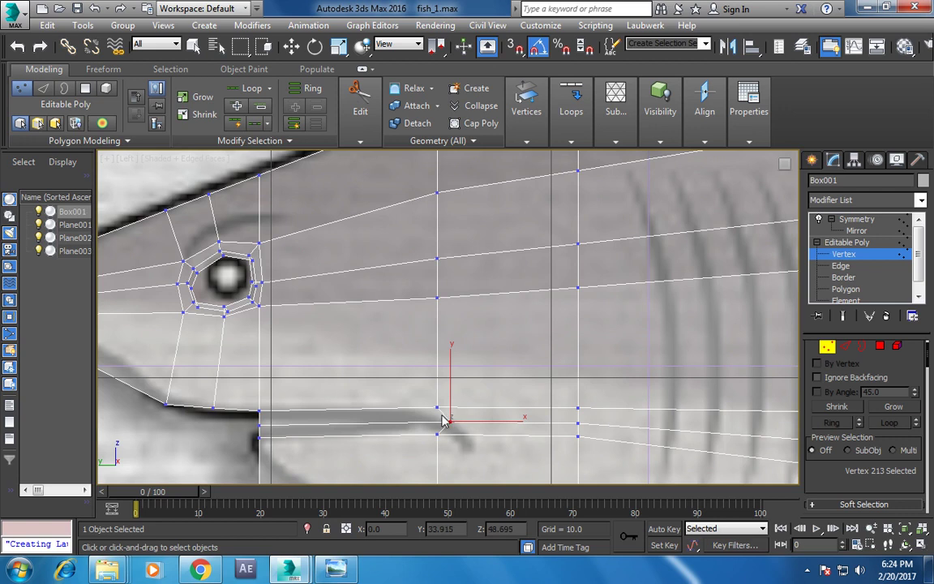
In Perspective, move a vertex up onto the mesh's top edge.
key(alt+w)
key(alt+w)
mouse_move(469, 306)
alt+middle_down()
mouse_move(552, 340)
mouse_move(591, 309)
mouse_move(488, 361)
mouse_move(559, 348)
mouse_move(513, 369)
mouse_move(517, 344)
mouse_move(505, 348)
alt+middle_up()
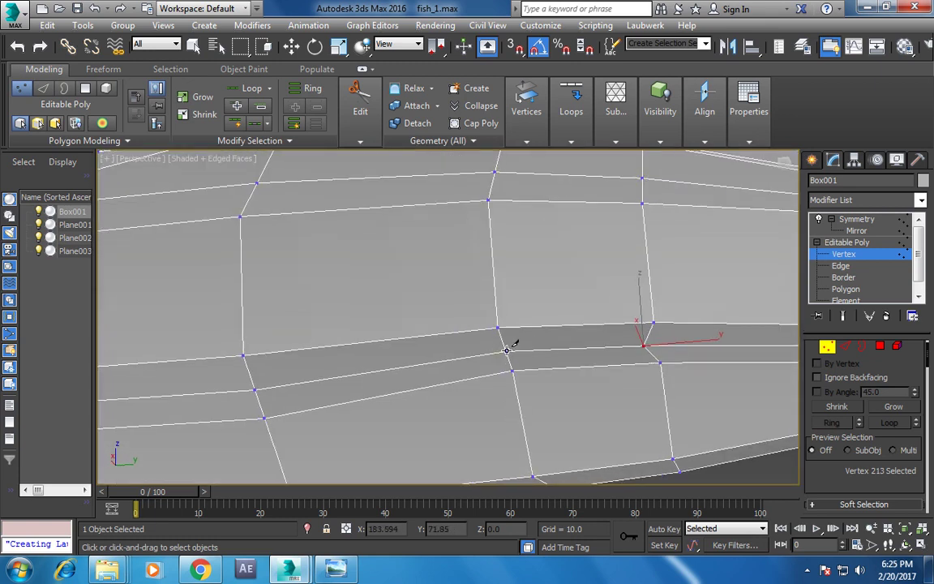
mouse_move(492, 310)
alt+middle_down()
mouse_move(532, 423)
mouse_move(526, 460)
alt+middle_up()
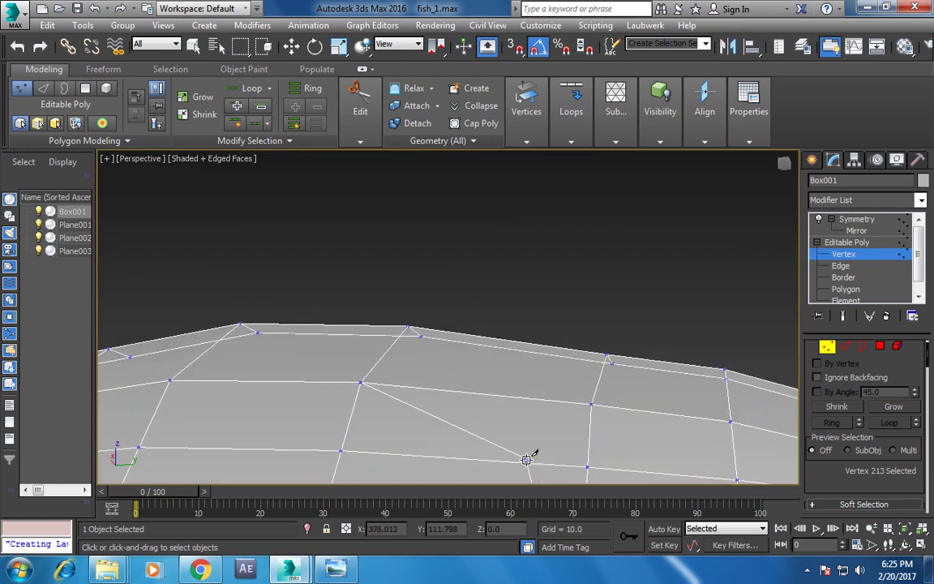
drag(531, 361, 543, 353)
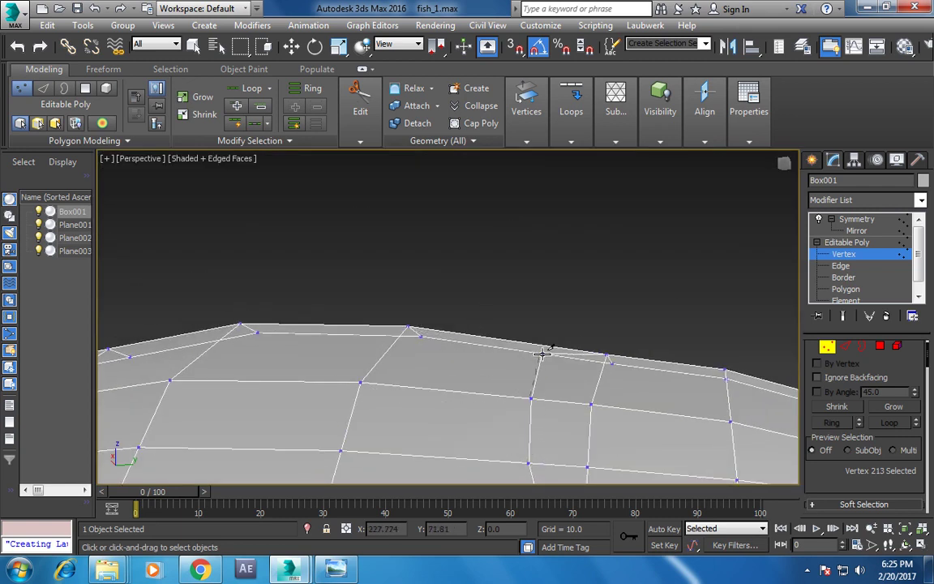
mouse_move(545, 349)
alt+middle_down()
mouse_move(578, 265)
mouse_move(590, 392)
mouse_move(591, 358)
alt+middle_up()
right_click(572, 344)
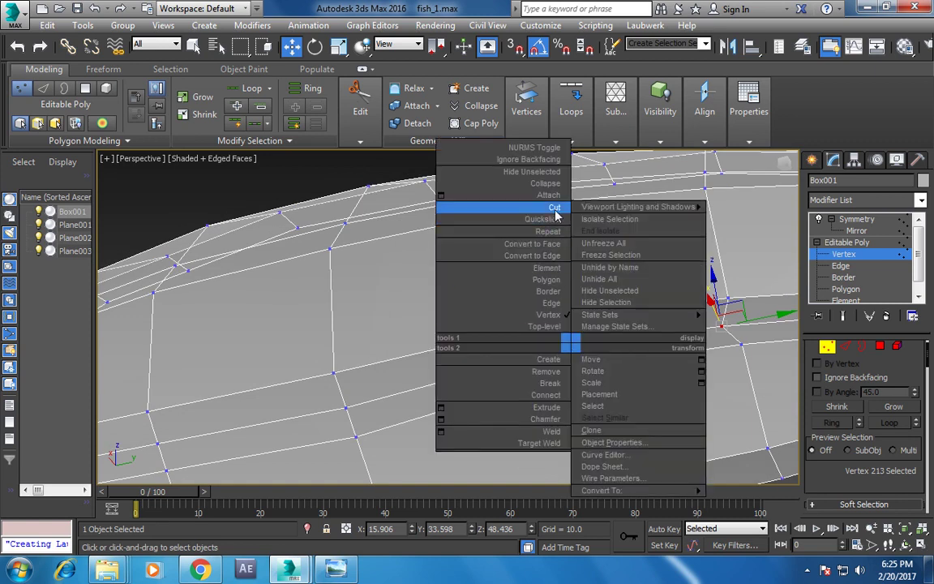
Toggle between the four-view layout and maximized side and perspective views of the head.
click(540, 208)
key(alt+w)
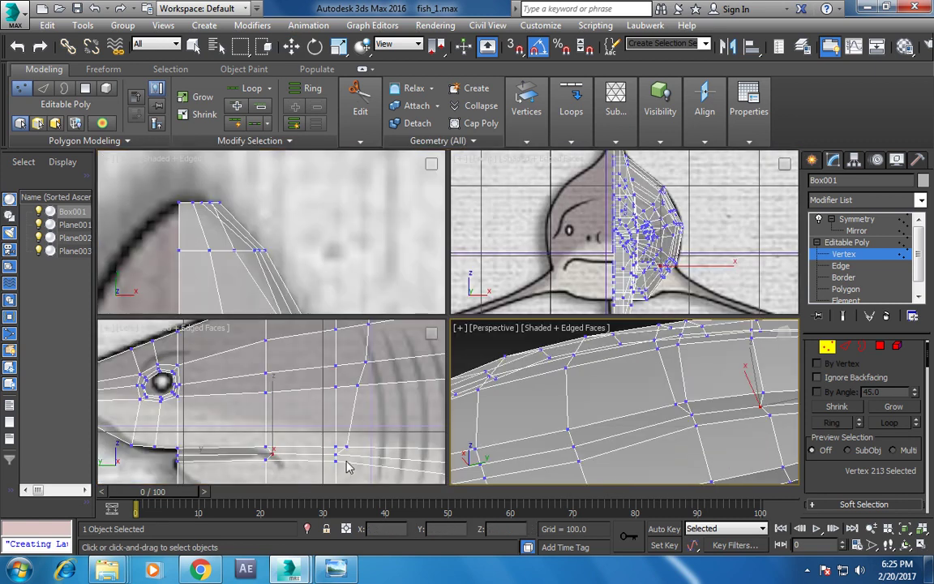
key(alt+w)
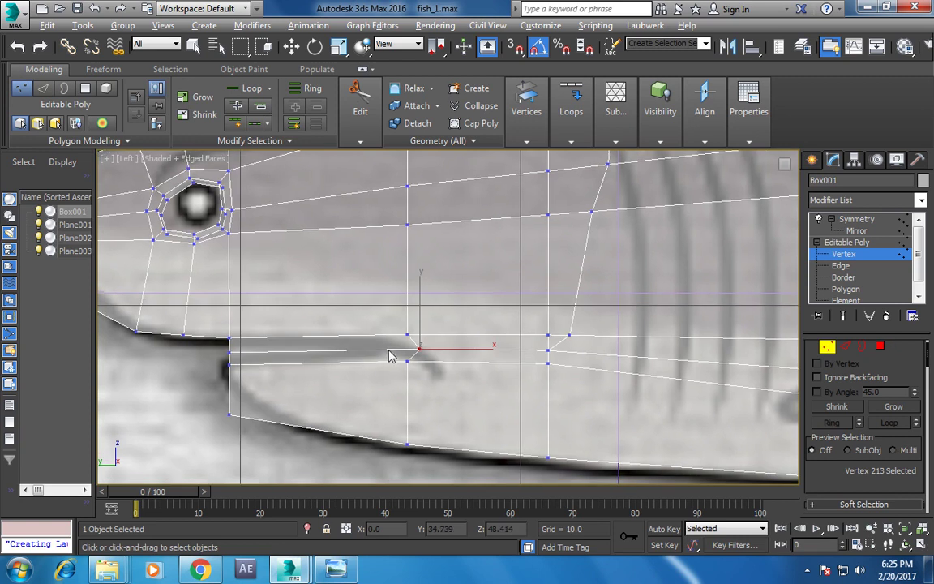
key(w)
key(alt+w)
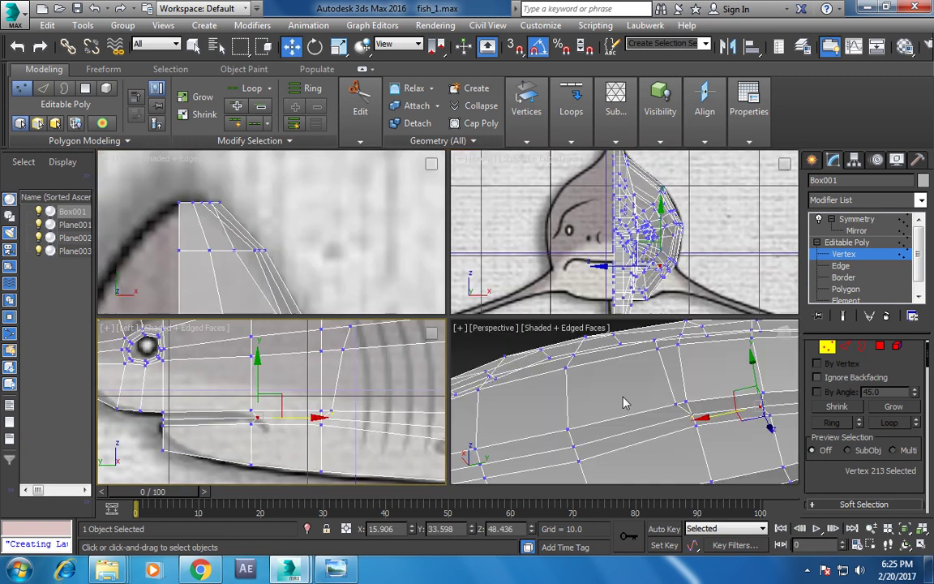
right_click(686, 405)
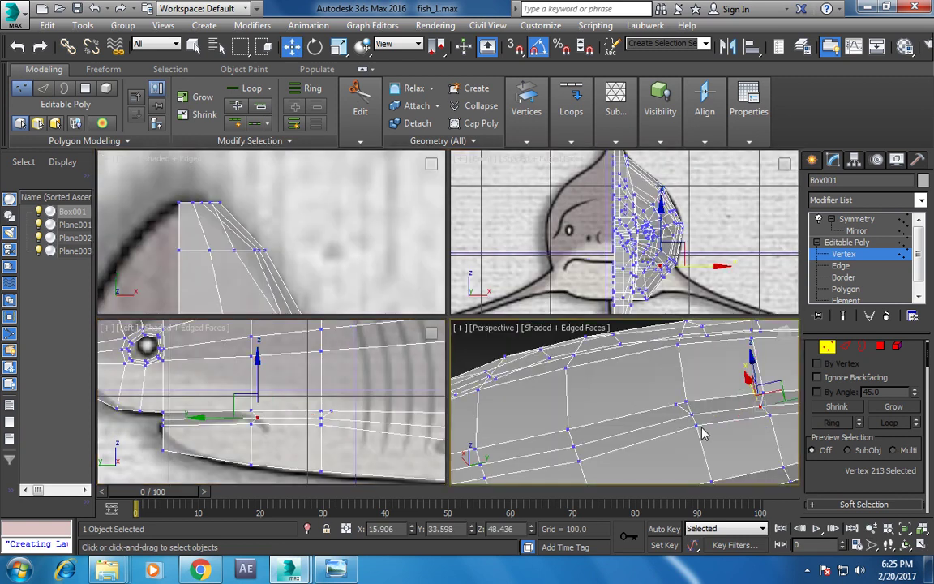
scroll(313, 392, up, 1)
key(alt+w)
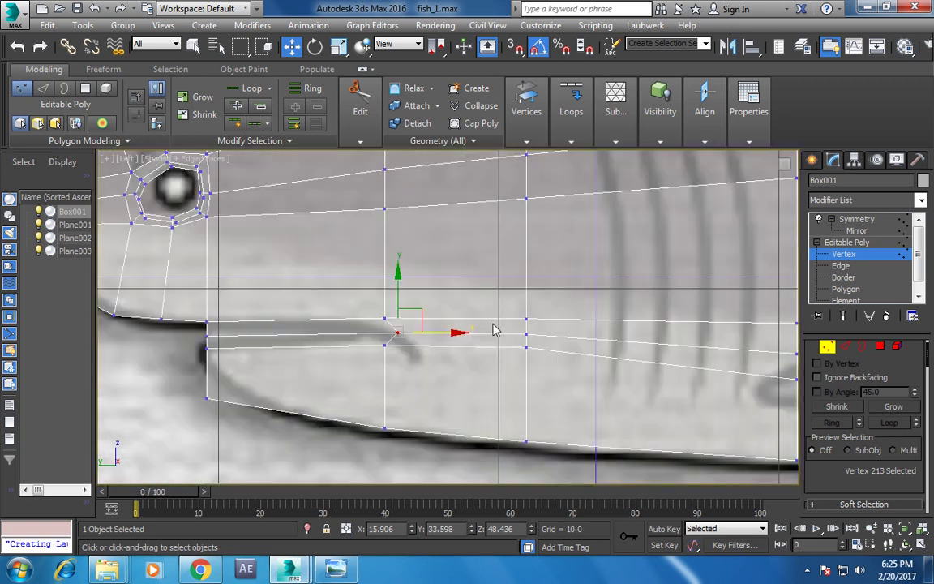
Cut a new edge from the mouth-line vertex up to the body's top edge.
right_click(490, 323)
click(474, 184)
key(alt+w)
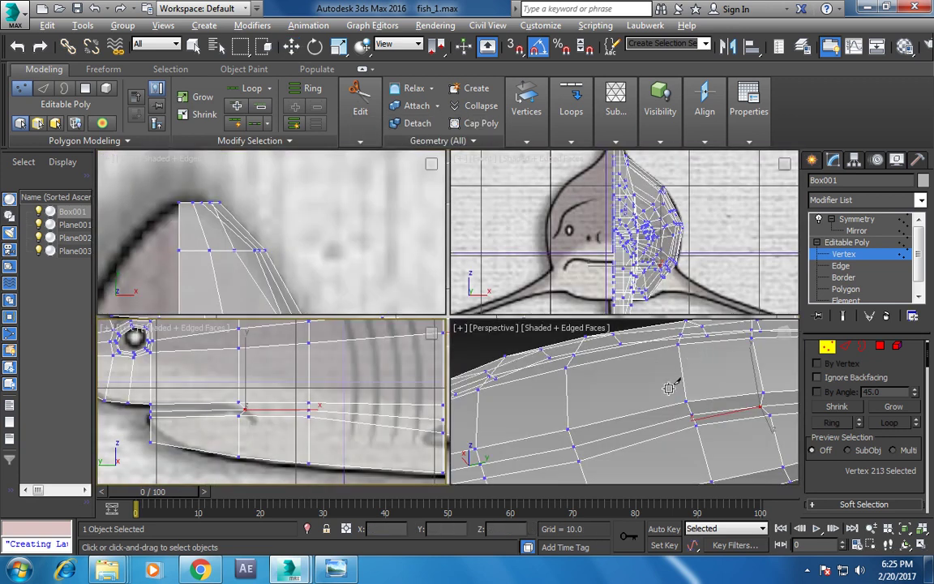
scroll(668, 386, up, 3)
key(alt+w)
scroll(605, 368, up, 1)
scroll(604, 339, up, 1)
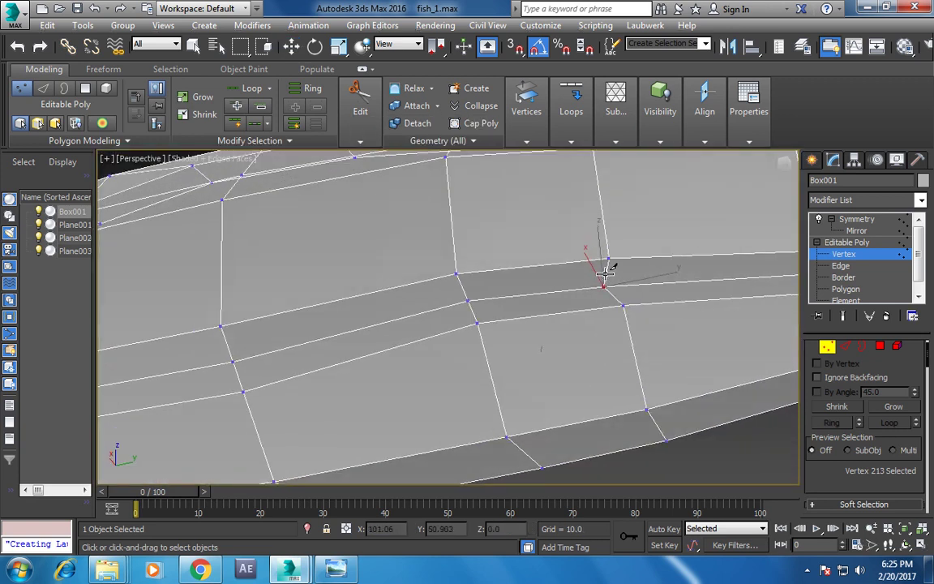
alt+middle_drag(599, 260, 678, 354)
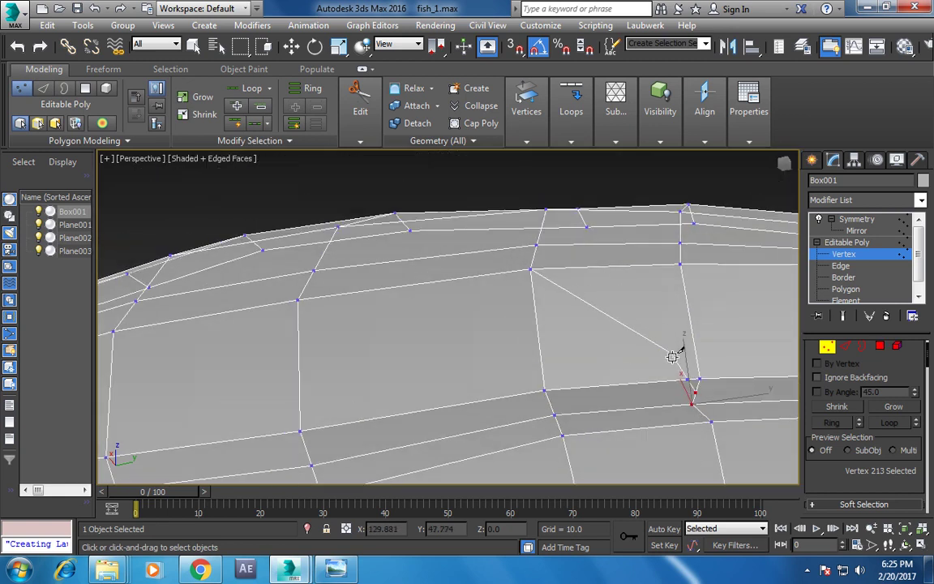
ctrl+click(647, 261)
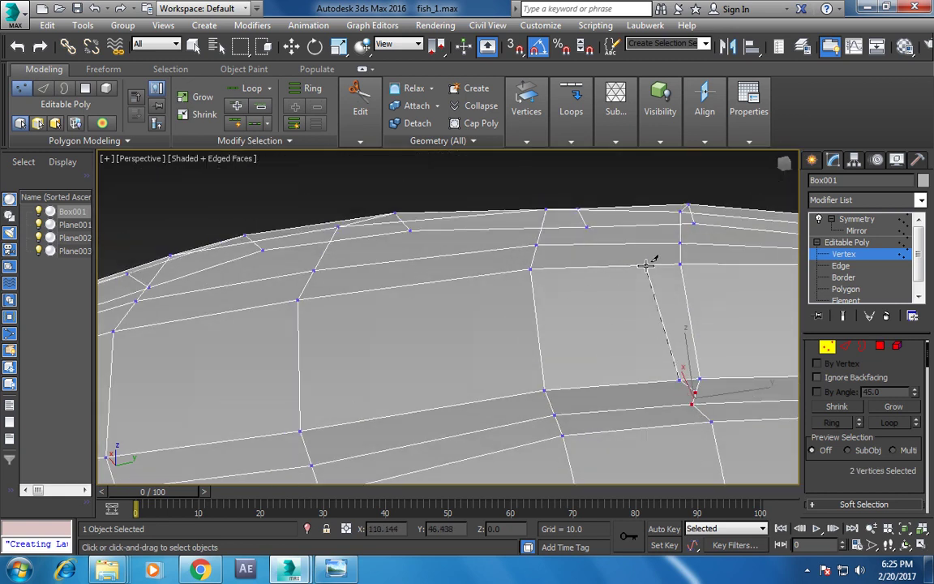
scroll(647, 265, up, 2)
mouse_move(647, 265)
alt+middle_down()
mouse_move(622, 367)
mouse_move(599, 260)
alt+middle_up()
drag(589, 210, 614, 178)
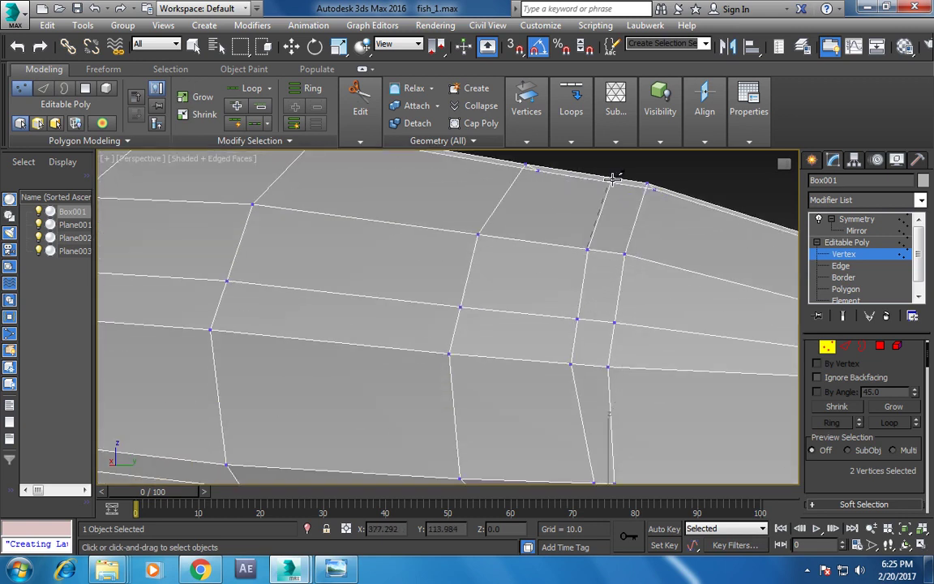
Cut another edge down to a new point below the mouth corner.
key(w)
alt+middle_drag(636, 259, 618, 251)
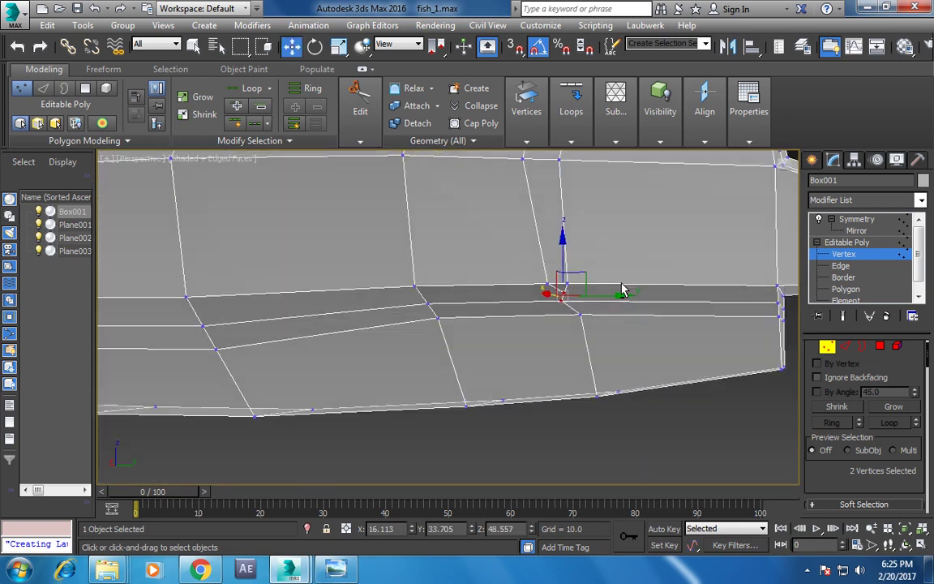
scroll(601, 274, up, 4)
scroll(600, 273, down, 3)
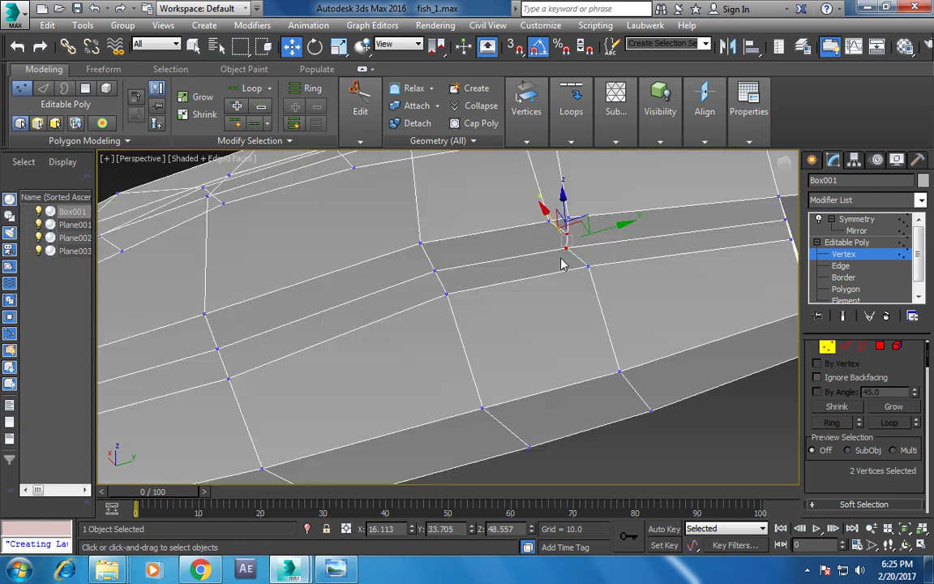
right_click(556, 253)
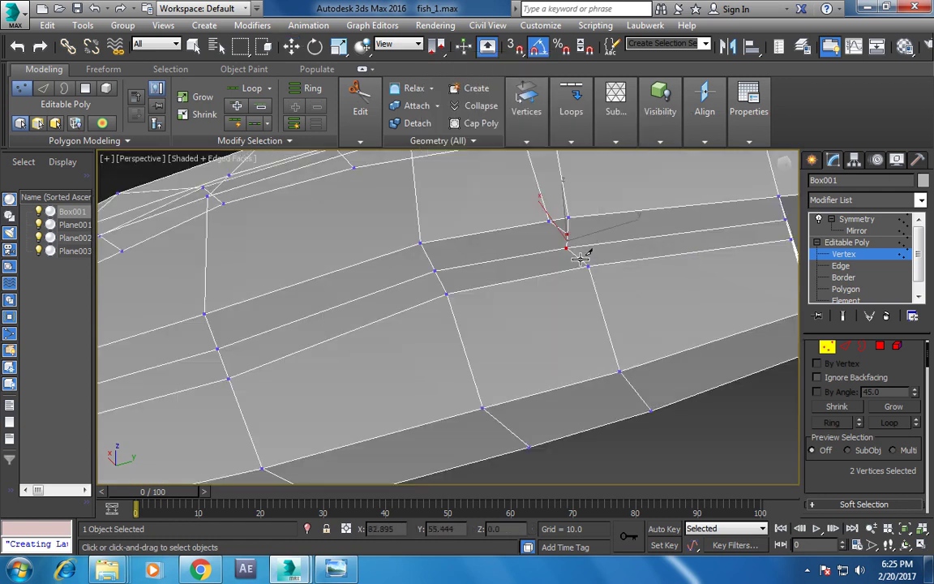
click(564, 270)
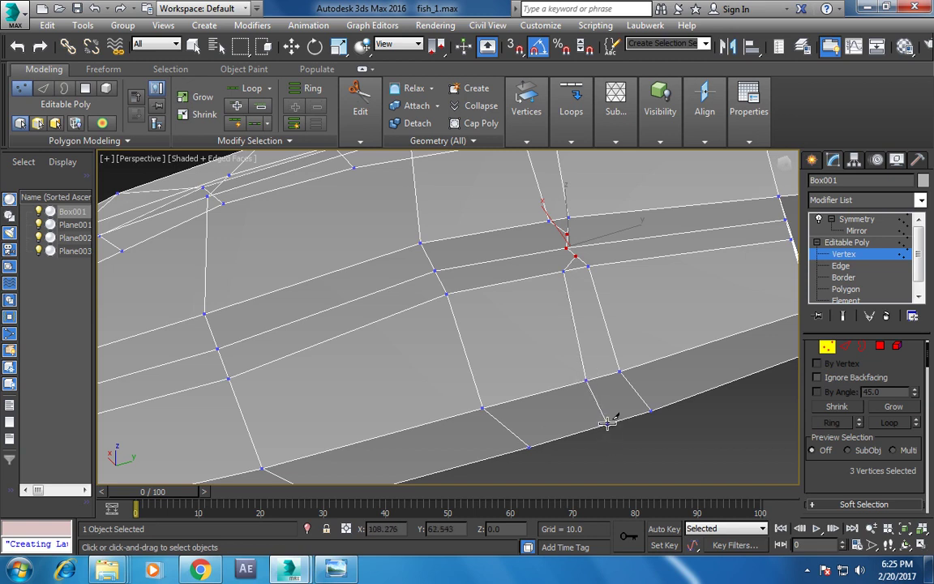
key(w)
Select the single mouth-corner vertex in the maximized side view.
key(alt+w)
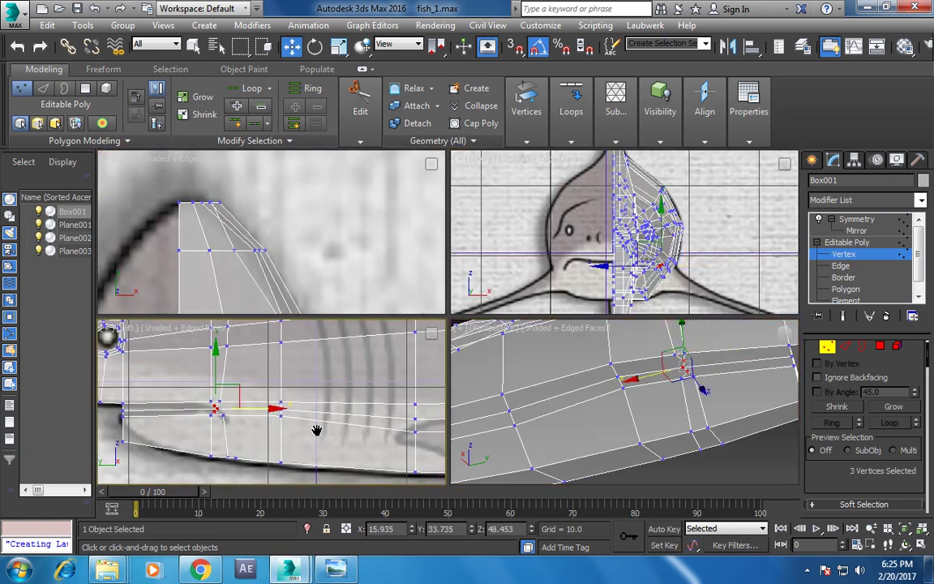
key(alt+w)
scroll(316, 430, up, 5)
middle_drag(375, 325, 386, 339)
key(1)
key(1)
click(375, 314)
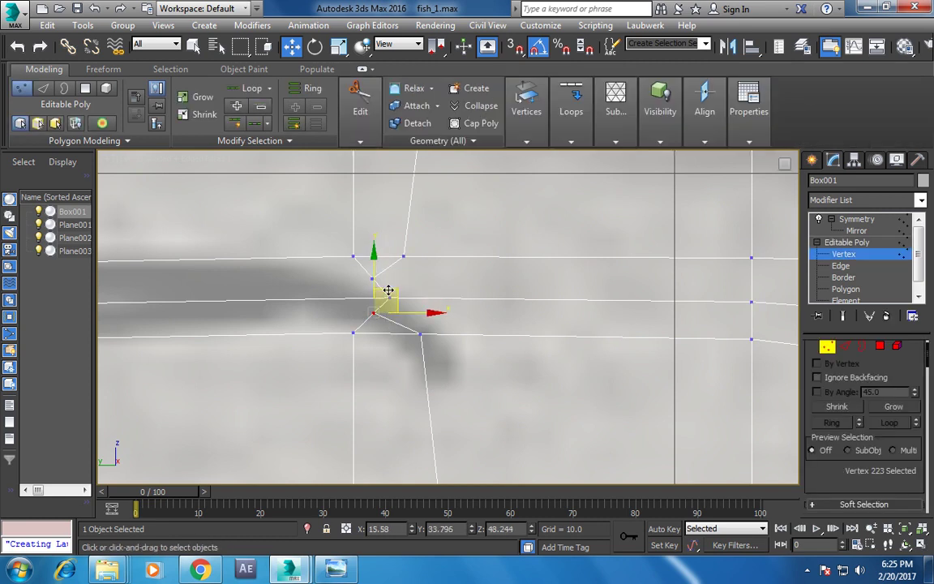
Move the mouth-corner vertex onto the reference mouth line and select the vertex above it.
drag(403, 296, 417, 303)
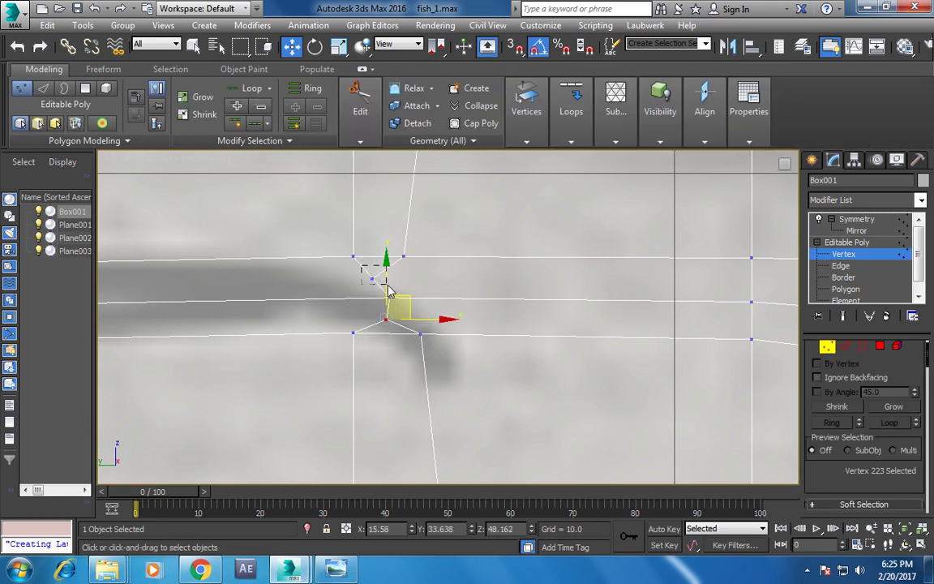
drag(362, 266, 387, 291)
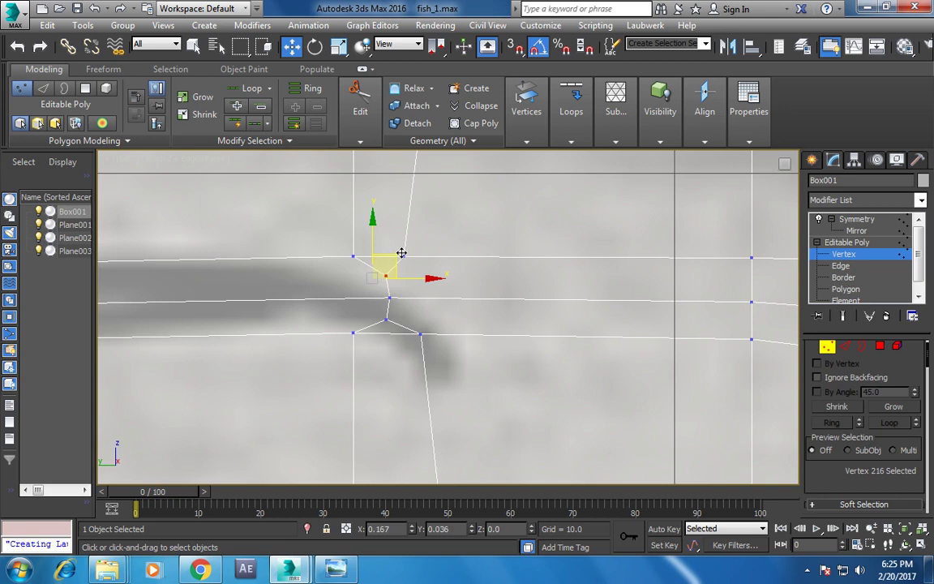
scroll(503, 280, down, 2)
scroll(487, 282, down, 2)
middle_drag(486, 282, 606, 339)
Select the four mouth-corner vertices in Perspective and lower them slightly.
key(alt+w)
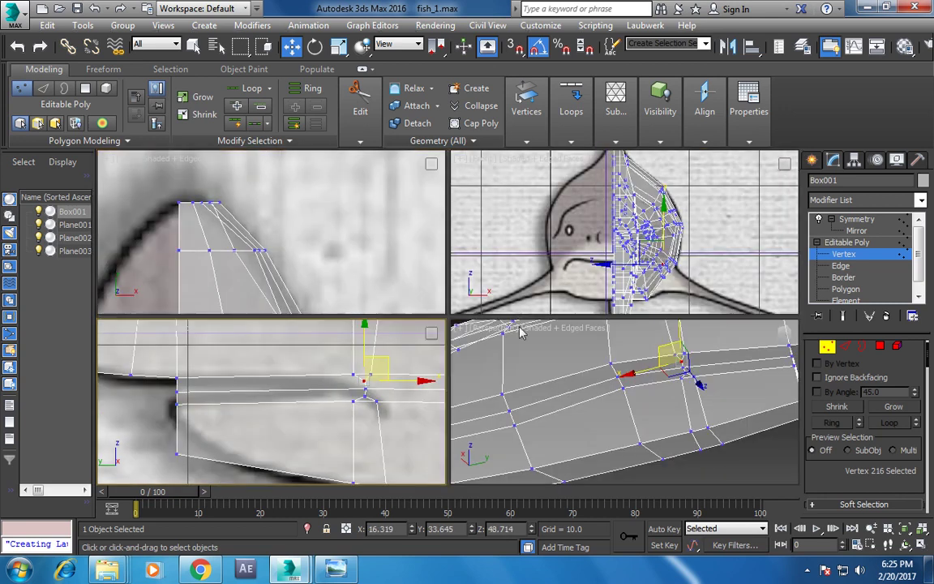
key(alt+w)
mouse_move(694, 353)
alt+middle_down()
mouse_move(611, 386)
mouse_move(661, 374)
alt+middle_up()
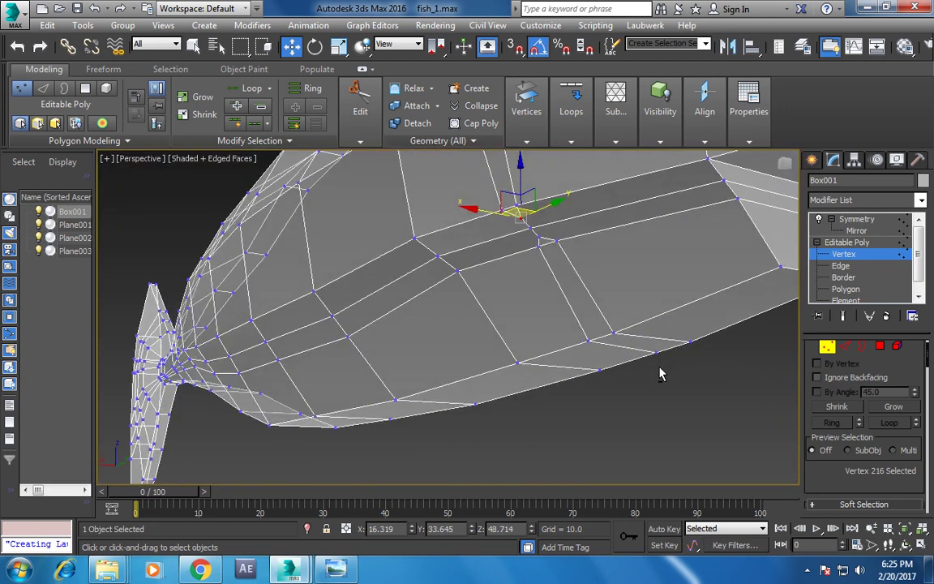
scroll(661, 374, down, 5)
scroll(584, 358, up, 4)
scroll(620, 344, up, 3)
mouse_move(615, 340)
alt+middle_down()
mouse_move(625, 326)
mouse_move(431, 313)
alt+middle_up()
drag(513, 268, 487, 258)
mouse_move(486, 258)
alt+middle_down()
mouse_move(470, 268)
mouse_move(481, 262)
alt+middle_up()
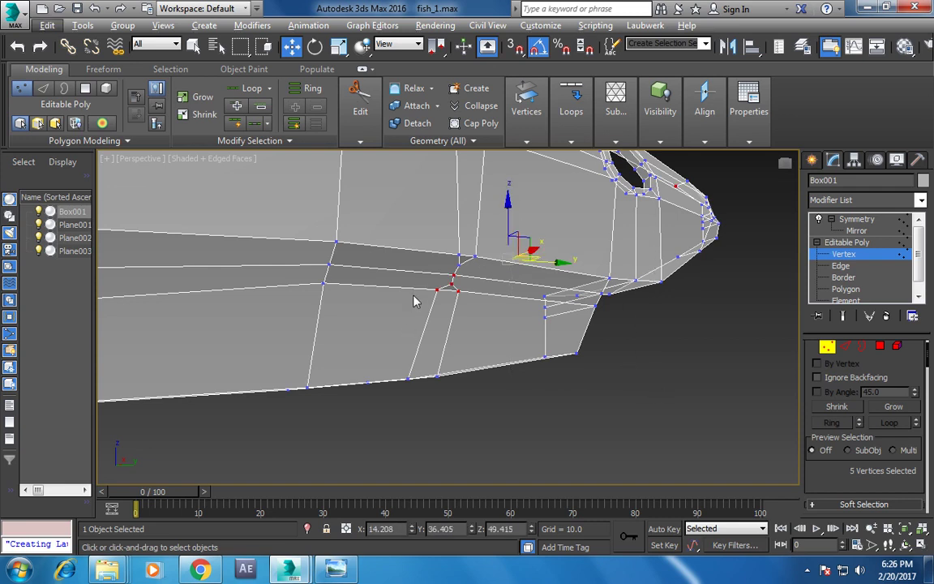
drag(475, 279, 470, 275)
drag(453, 234, 452, 240)
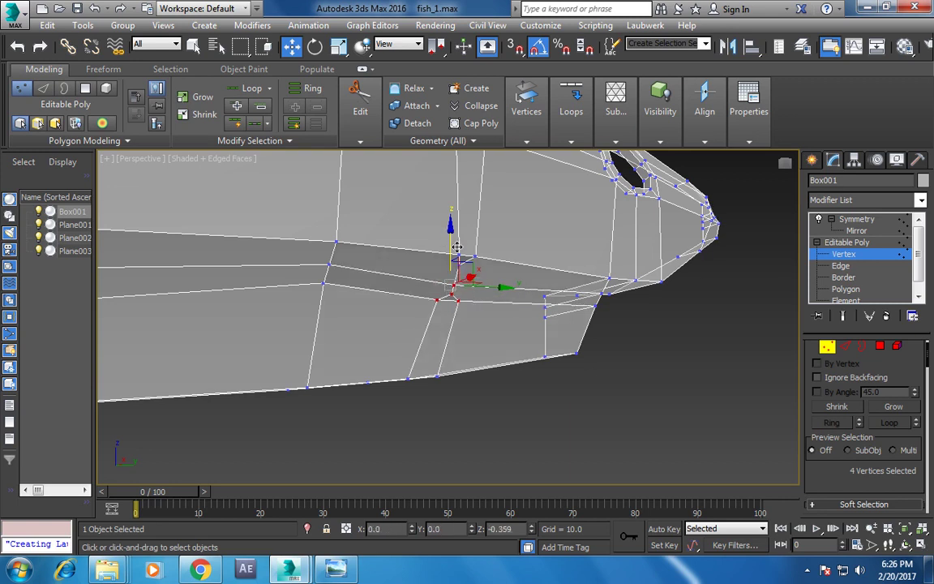
Check the mouth in the front view and the whole fish in perspective.
key(alt+w)
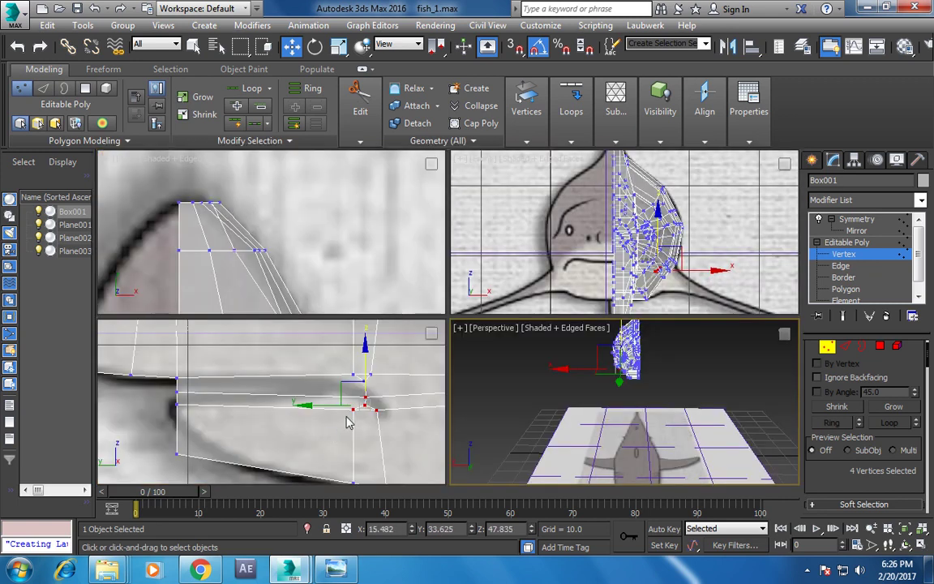
key(alt+w)
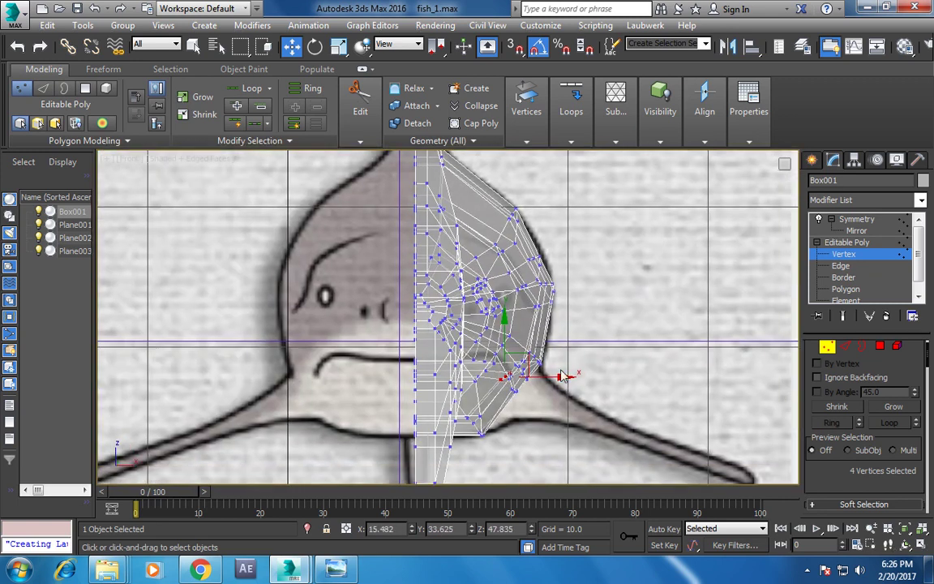
key(alt+w)
key(alt+w)
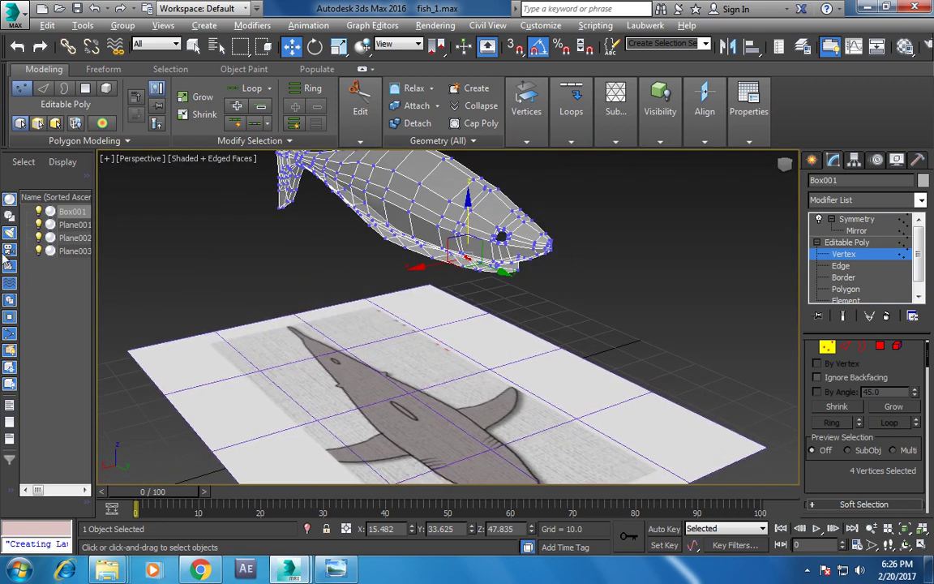
alt+middle_drag(373, 271, 422, 304)
scroll(424, 305, up, 3)
scroll(424, 305, up, 2)
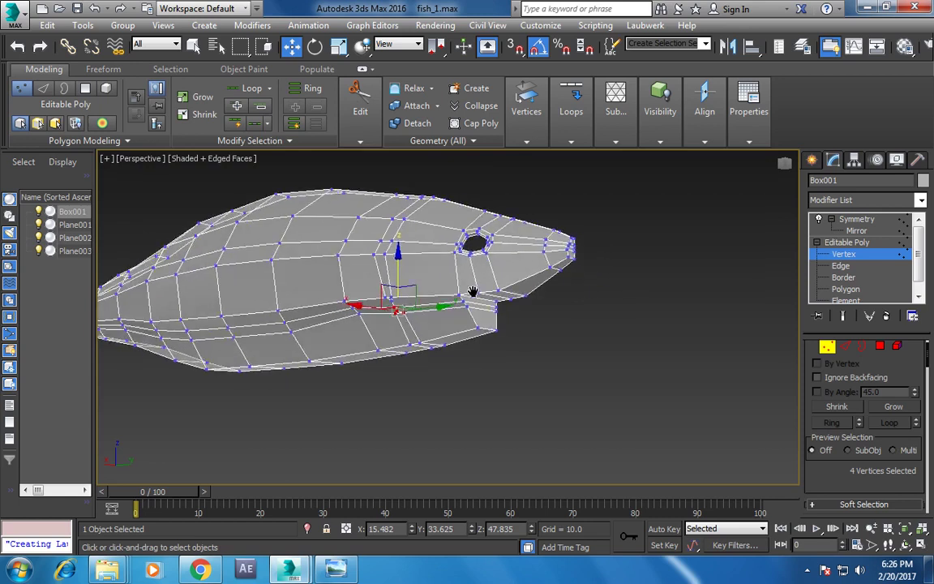
scroll(431, 305, up, 4)
alt+middle_drag(519, 324, 438, 282)
scroll(559, 313, up, 3)
scroll(584, 292, up, 1)
scroll(584, 292, down, 2)
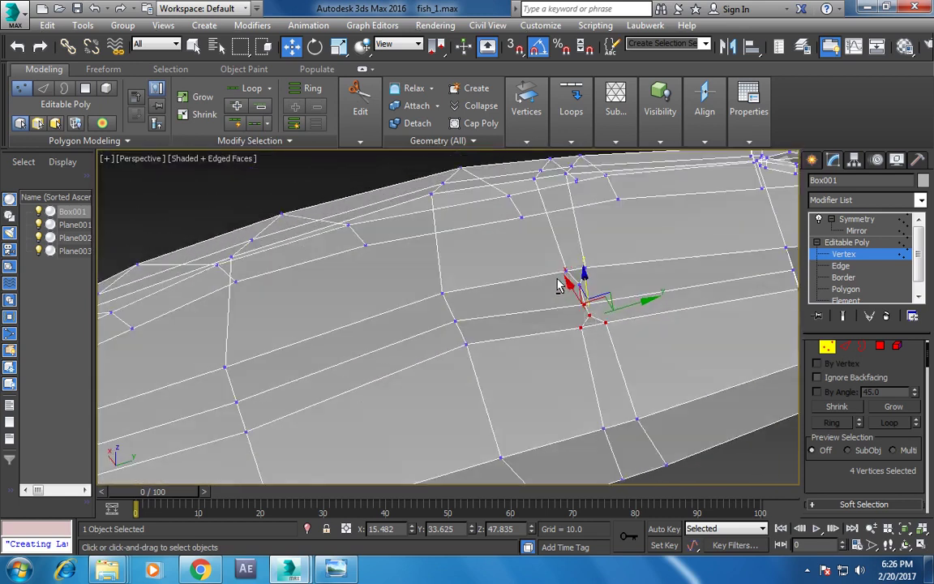
scroll(580, 296, down, 2)
Select the mouth-corner vertex in the side view and undo the last vertex move.
key(alt+w)
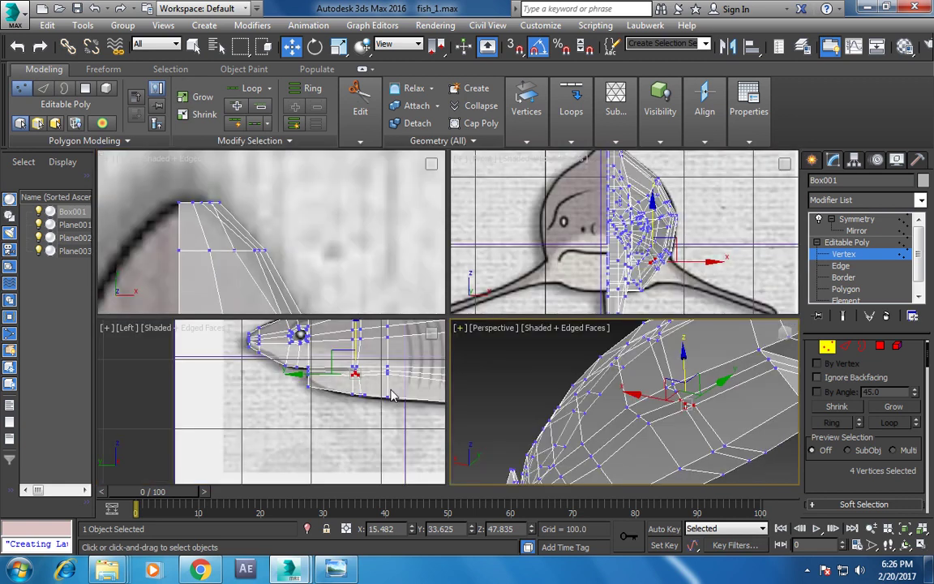
key(alt+w)
scroll(411, 390, up, 2)
scroll(462, 284, up, 3)
scroll(479, 321, up, 1)
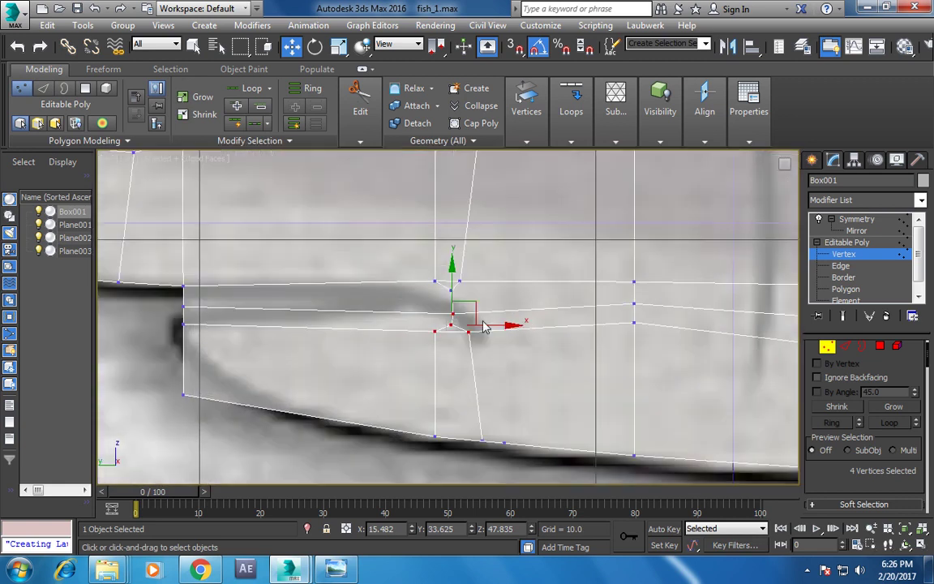
scroll(493, 312, up, 2)
scroll(512, 311, up, 2)
click(492, 307)
key(ctrl+z)
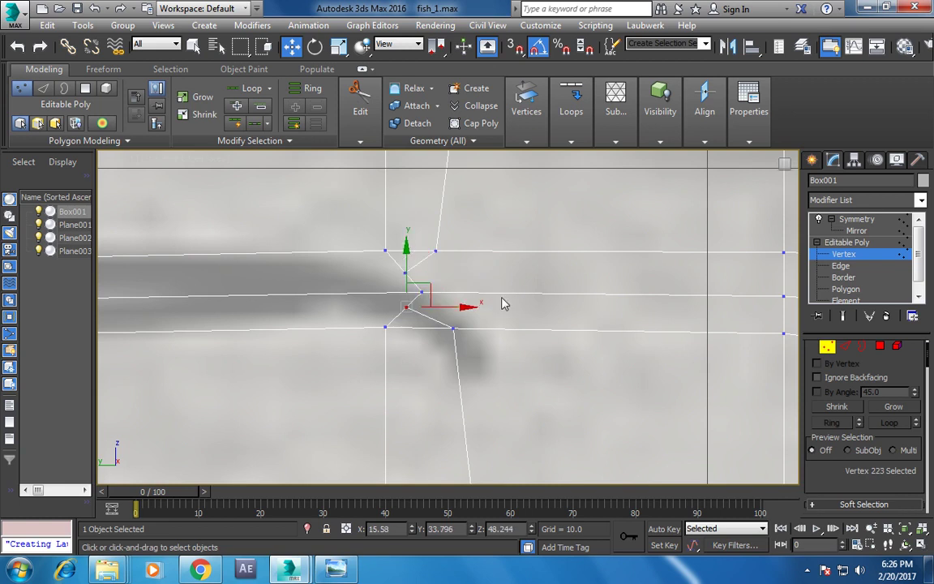
Select faces along the mouth slit at Polygon level, then clear the selection.
middle_drag(503, 304, 547, 300)
click(880, 346)
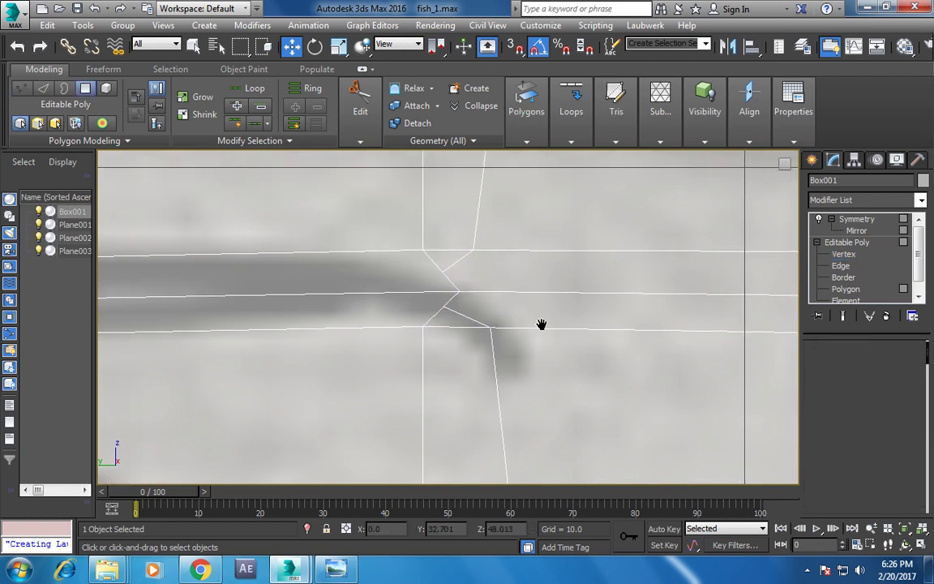
middle_drag(381, 272, 483, 269)
click(483, 269)
ctrl+click(443, 299)
middle_drag(443, 298, 519, 291)
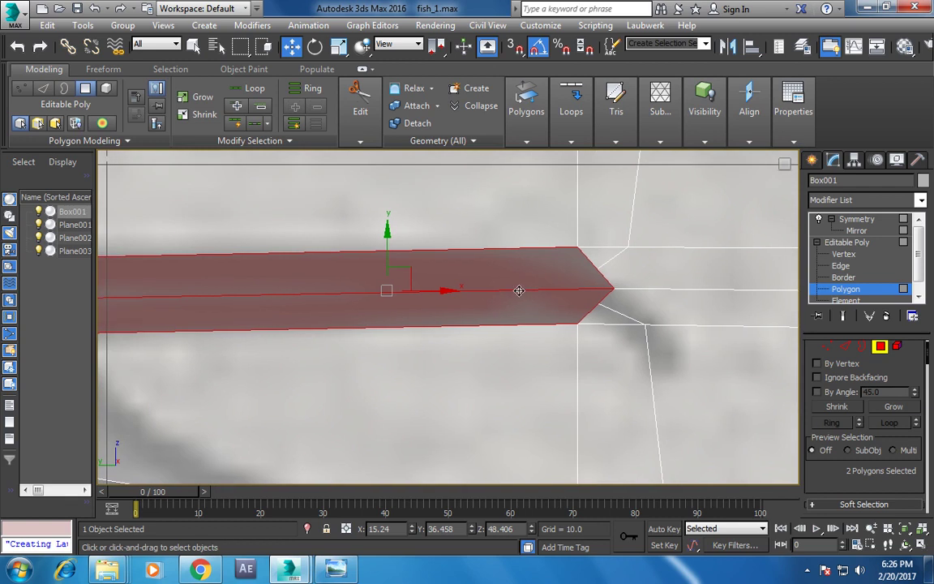
ctrl+click(604, 255)
alt+click(532, 308)
key(ctrl+z)
click(529, 312)
Select the polygons at the mouth corner, then deselect them.
scroll(536, 312, down, 3)
scroll(486, 318, up, 2)
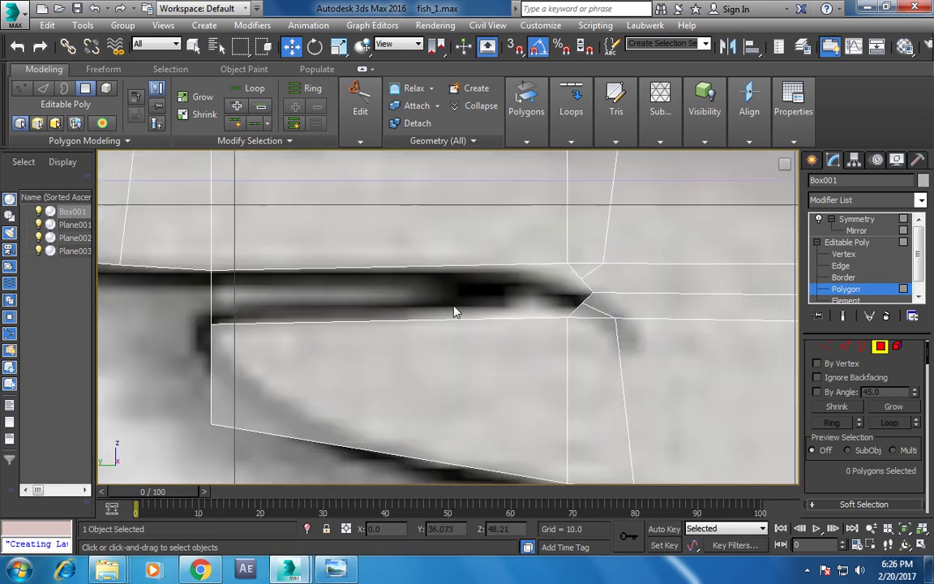
scroll(383, 301, up, 1)
click(306, 296)
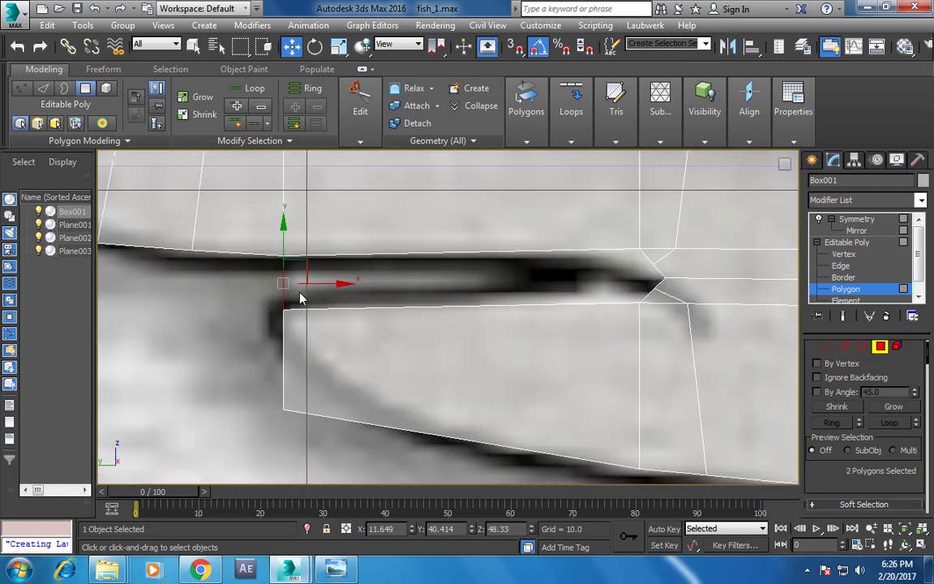
click(444, 299)
middle_drag(665, 274, 629, 279)
At Vertex level, select the vertex above the mouth corner and the corner vertex.
key(1)
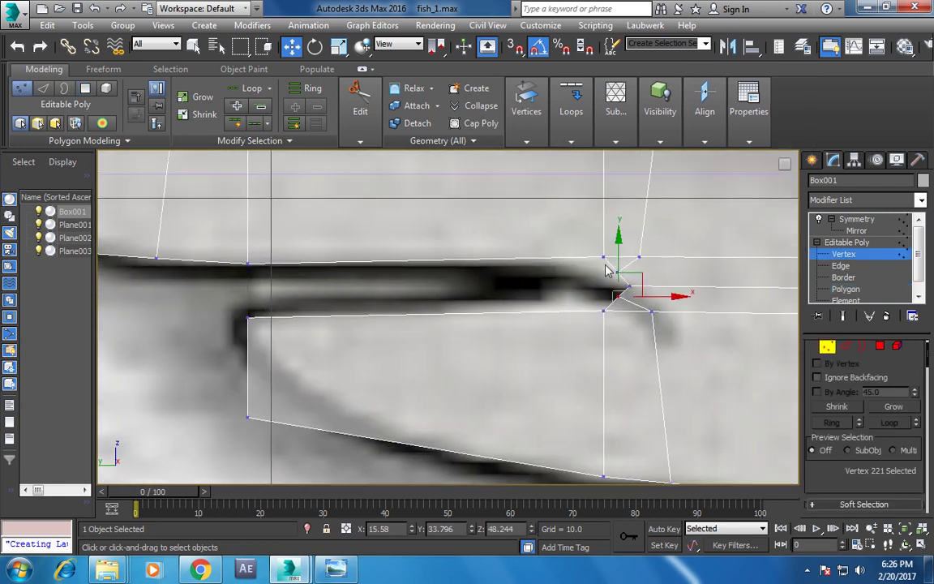
click(623, 267)
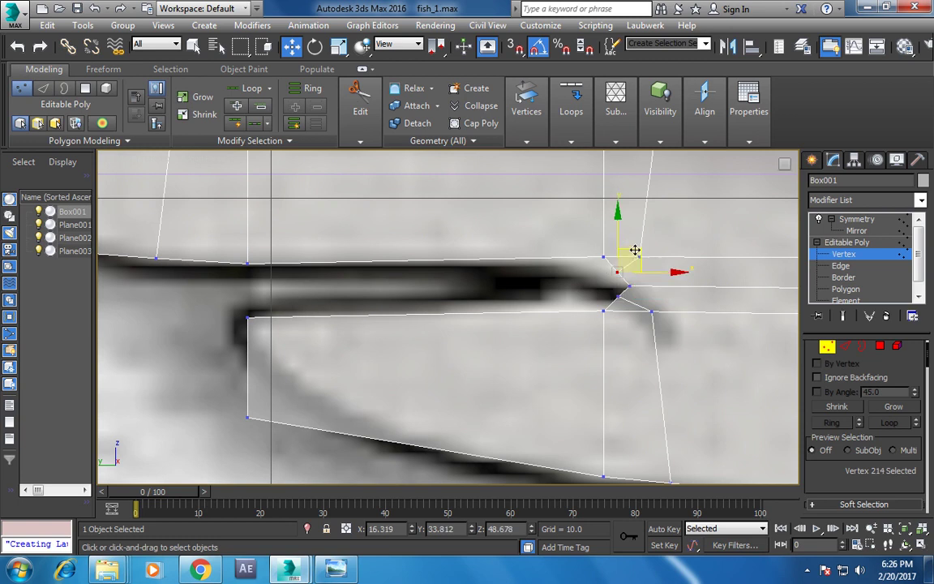
click(618, 296)
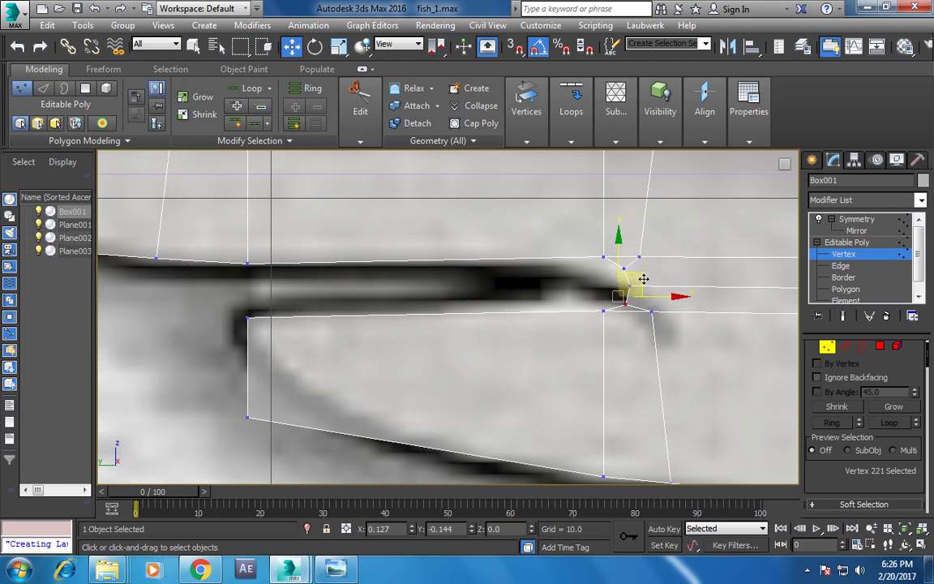
key(alt+w)
key(alt+w)
scroll(528, 387, down, 5)
scroll(523, 394, up, 5)
Show the Symmetry-mirrored shark and frame the whole body with fins in the side view.
click(836, 220)
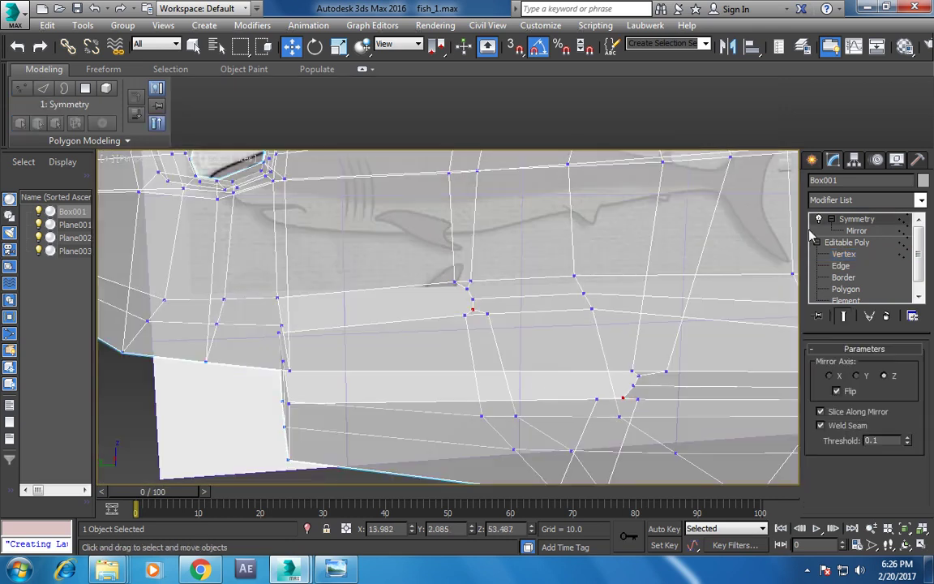
scroll(615, 333, down, 3)
key(alt+w)
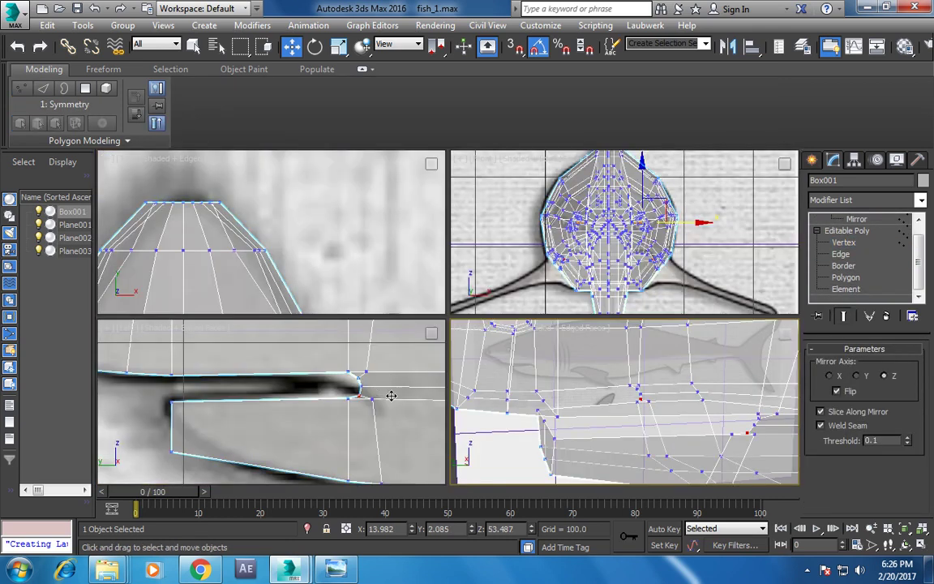
key(alt+w)
scroll(373, 379, down, 3)
scroll(519, 390, down, 2)
middle_drag(474, 350, 451, 321)
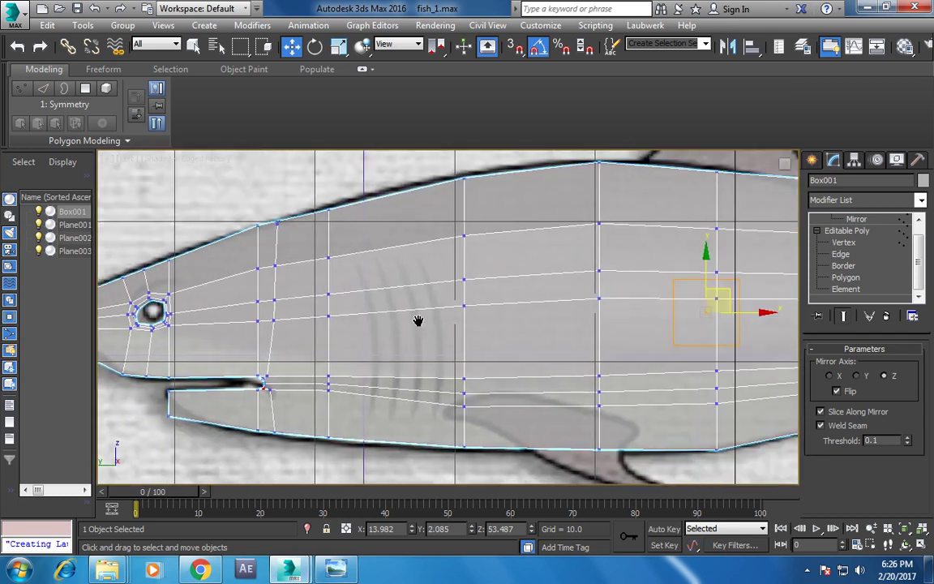
scroll(451, 320, down, 2)
mouse_move(592, 329)
middle_down()
mouse_move(559, 329)
mouse_move(530, 313)
middle_up()
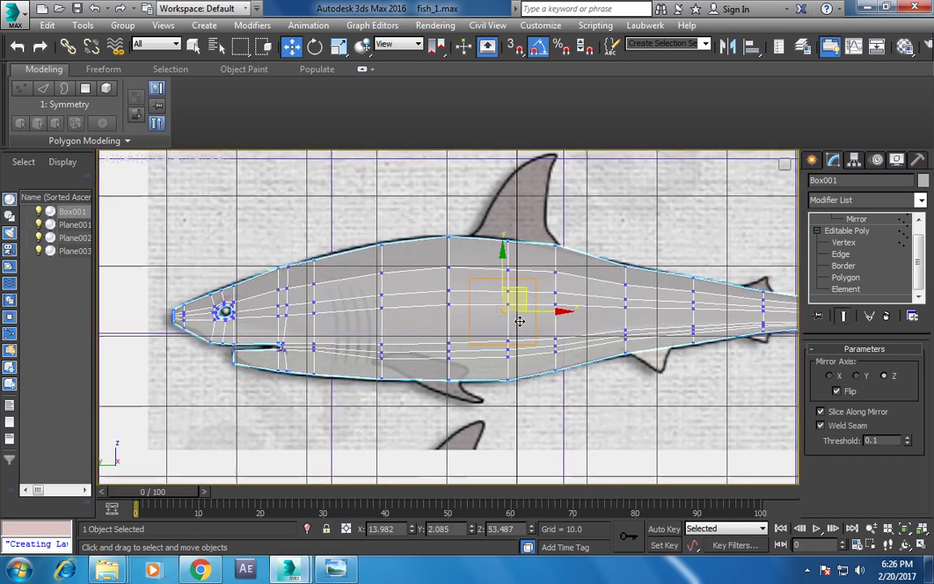
scroll(530, 314, up, 3)
scroll(568, 308, up, 2)
scroll(621, 340, up, 2)
scroll(536, 338, up, 1)
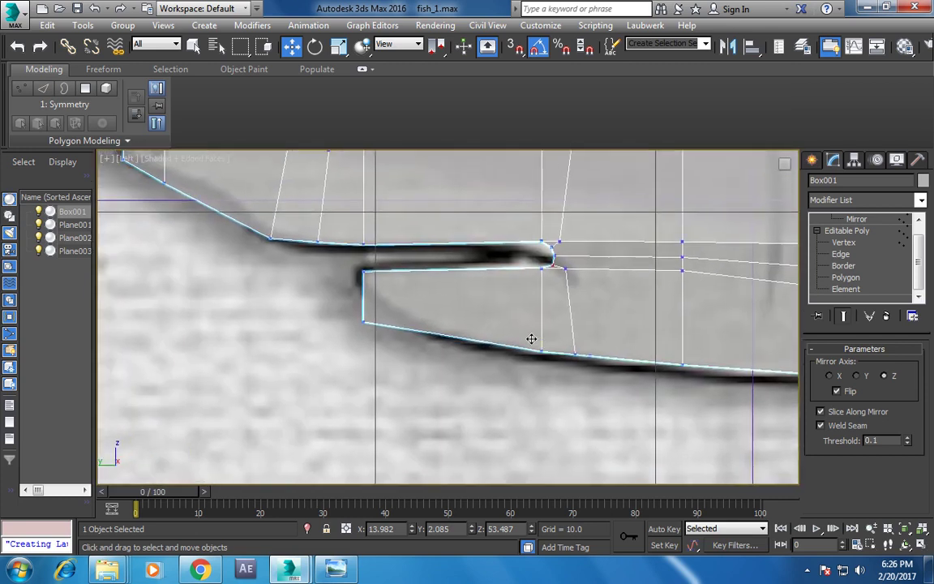
Return to the base mesh's vertices and select the two front lower-jaw vertices.
click(390, 357)
click(485, 340)
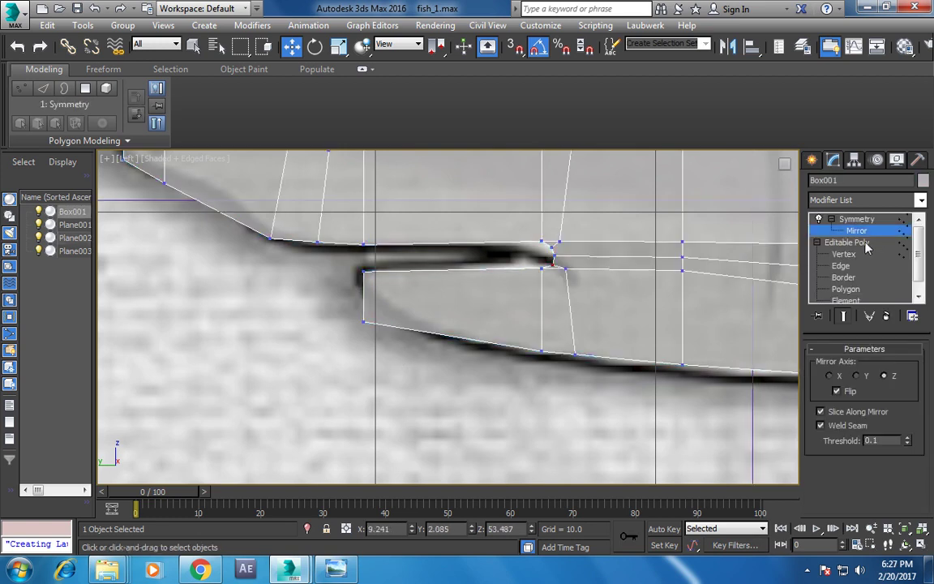
click(839, 253)
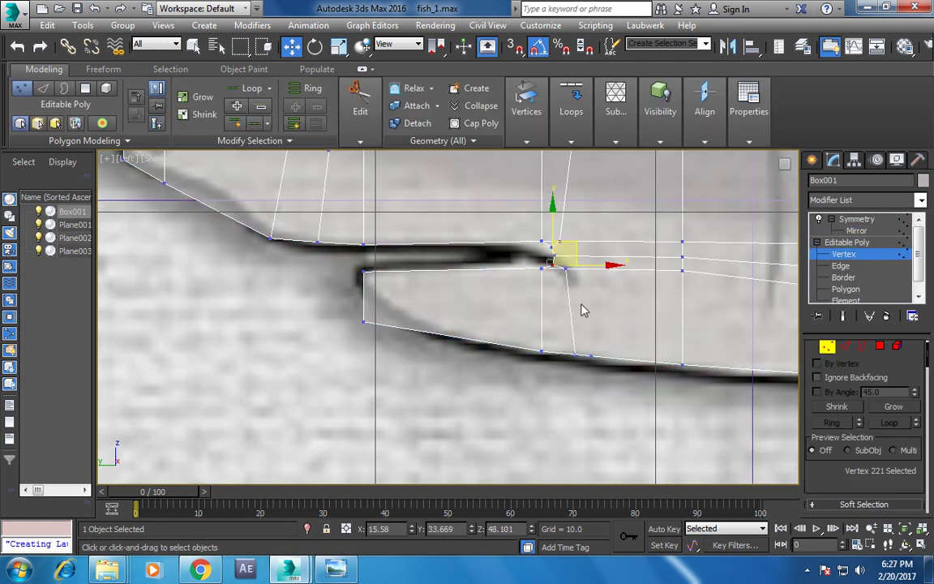
drag(328, 370, 415, 298)
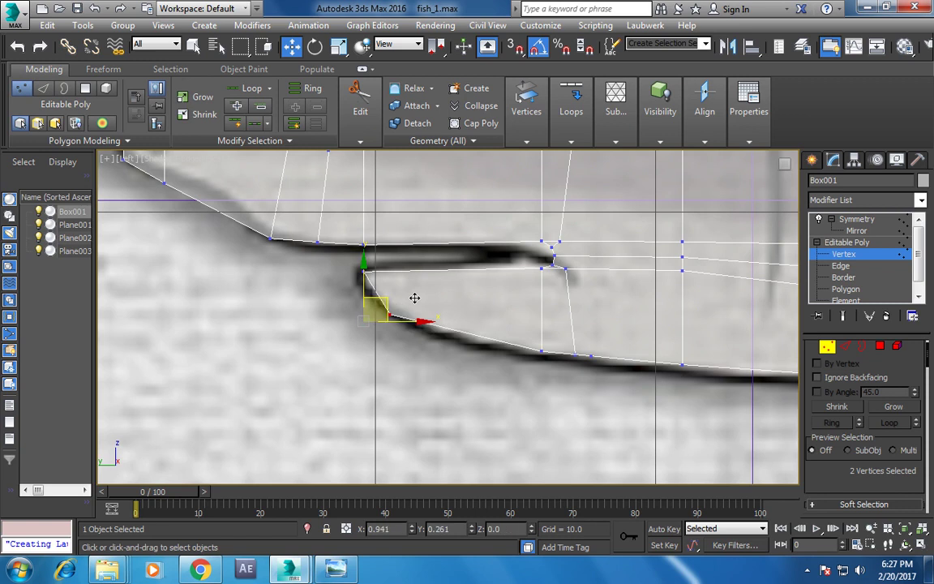
scroll(573, 277, down, 2)
scroll(549, 285, up, 2)
Select the vertex column behind the eye and slide it toward the snout.
mouse_move(488, 246)
mouse_down()
mouse_move(577, 328)
mouse_move(572, 320)
mouse_up()
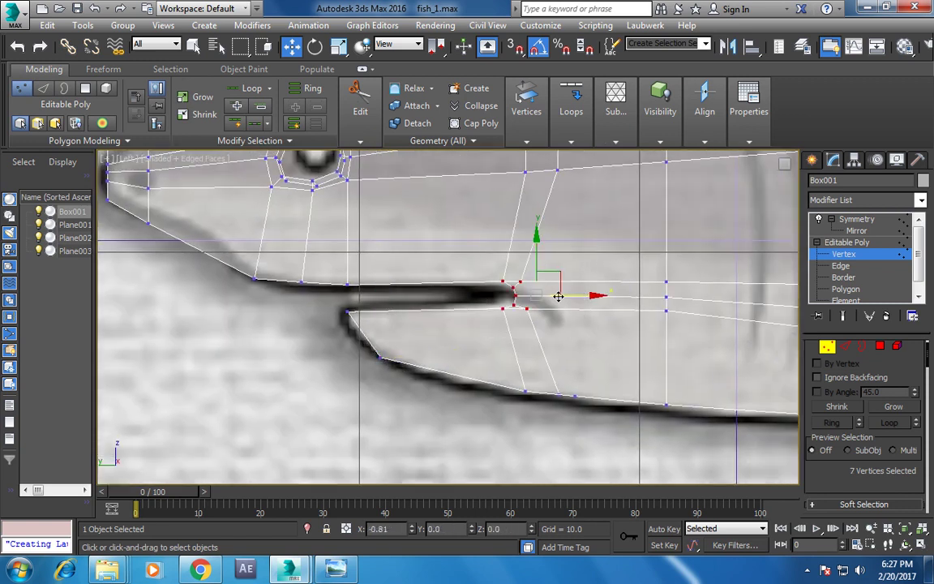
middle_drag(559, 293, 563, 300)
scroll(563, 301, down, 2)
scroll(567, 283, down, 2)
drag(560, 328, 559, 355)
drag(587, 294, 571, 294)
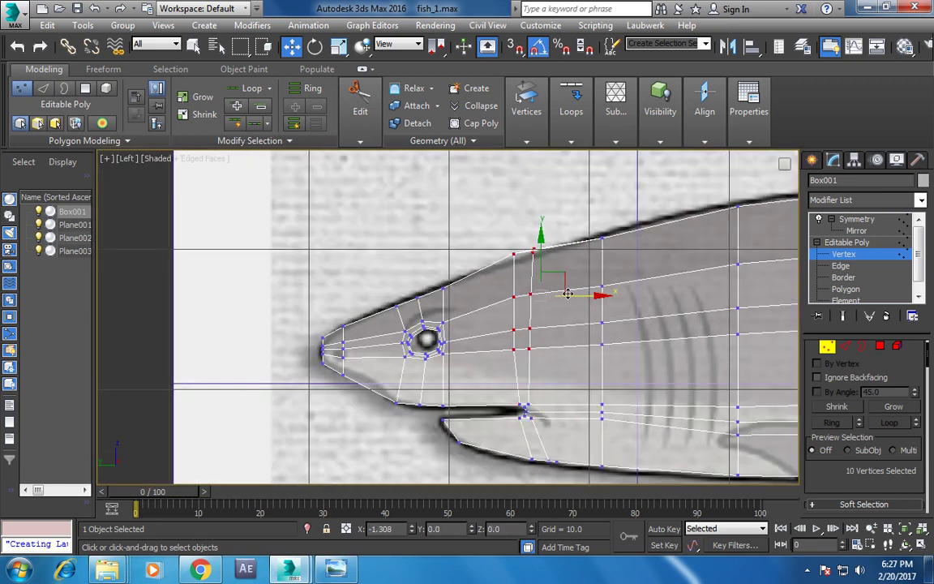
middle_drag(570, 375, 581, 249)
scroll(576, 260, up, 2)
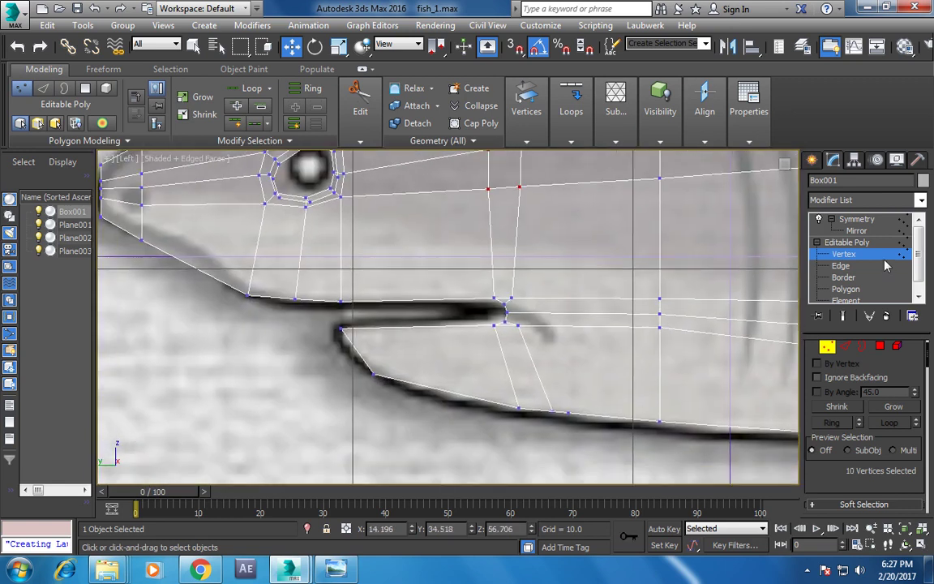
click(841, 266)
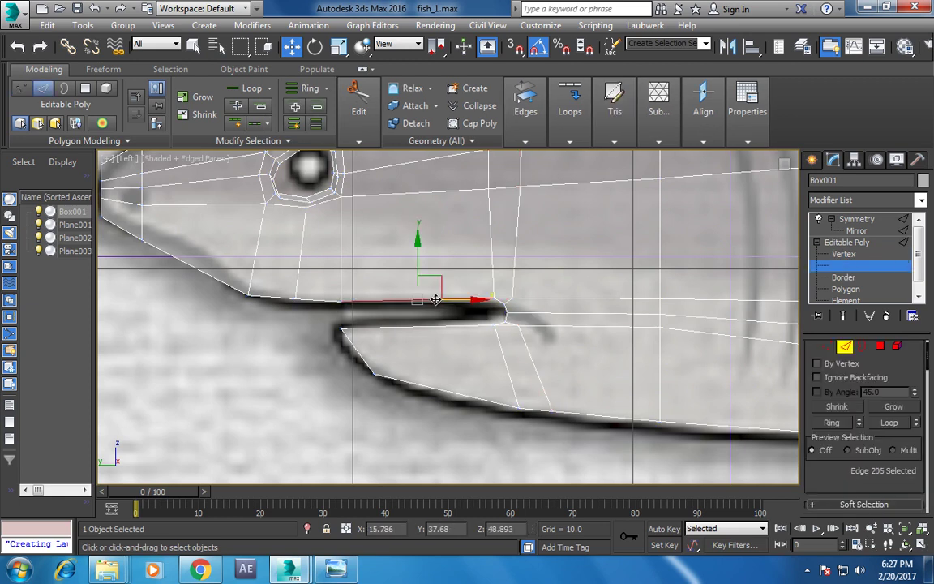
Select the six edges lining the upper and lower mouth slit.
ctrl+click(501, 302)
ctrl+click(506, 315)
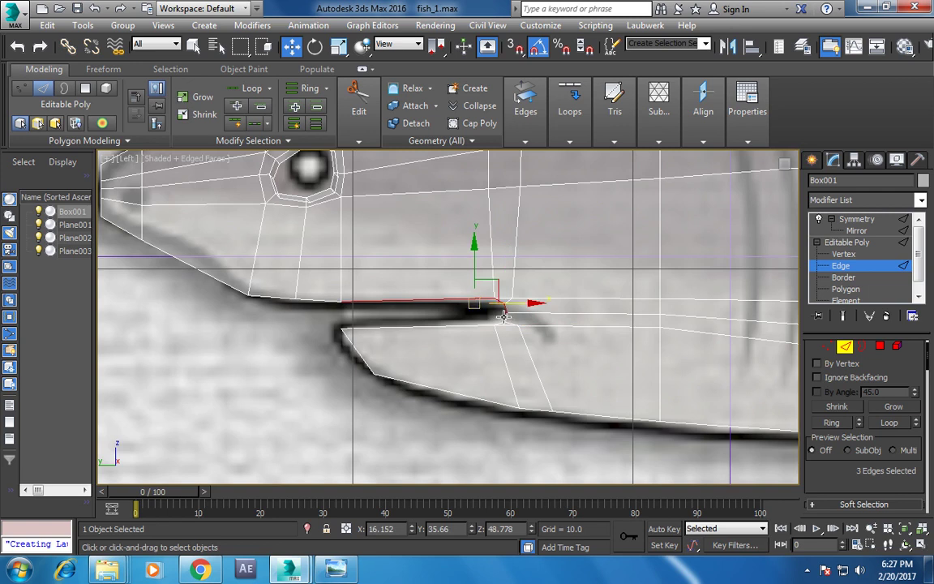
scroll(511, 324, up, 2)
scroll(514, 326, up, 1)
ctrl+click(488, 317)
ctrl+click(456, 335)
ctrl+click(442, 342)
Shift the selected mouth edges along X in Perspective, then show the mirrored mesh.
key(alt+w)
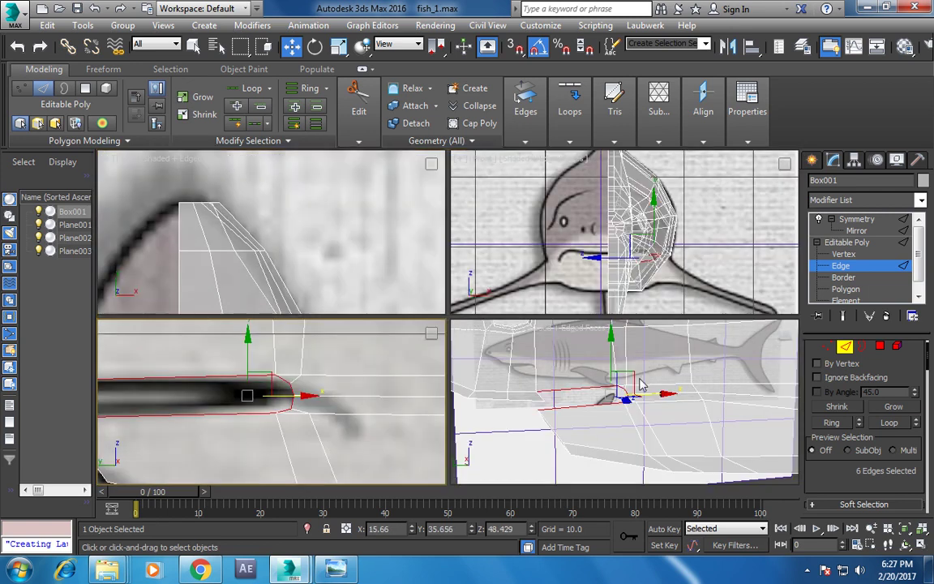
key(alt+w)
scroll(567, 340, up, 3)
mouse_move(631, 348)
alt+middle_down()
mouse_move(584, 278)
mouse_move(599, 350)
mouse_move(586, 308)
mouse_move(590, 277)
mouse_move(572, 292)
alt+middle_up()
drag(554, 300, 602, 304)
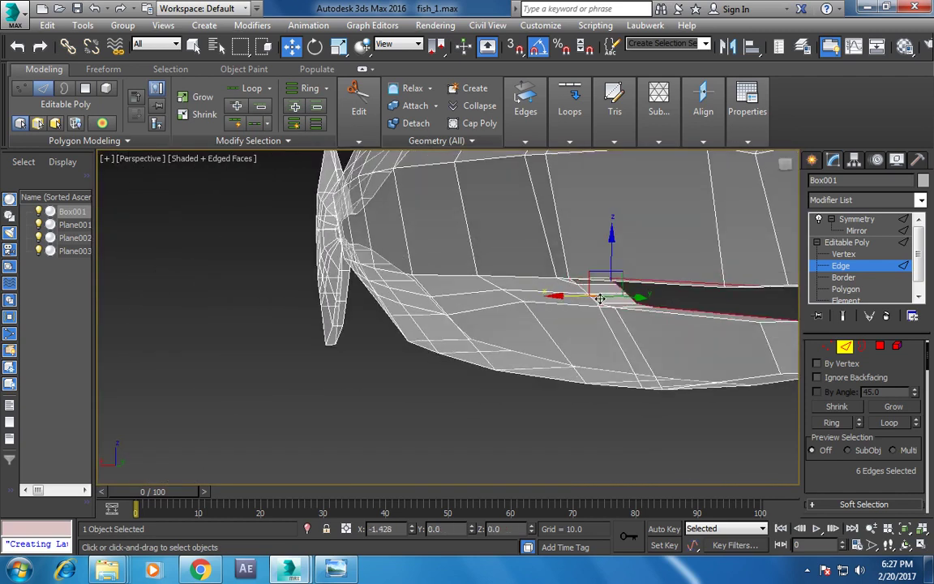
mouse_move(603, 304)
alt+middle_down()
mouse_move(577, 328)
mouse_move(523, 347)
alt+middle_up()
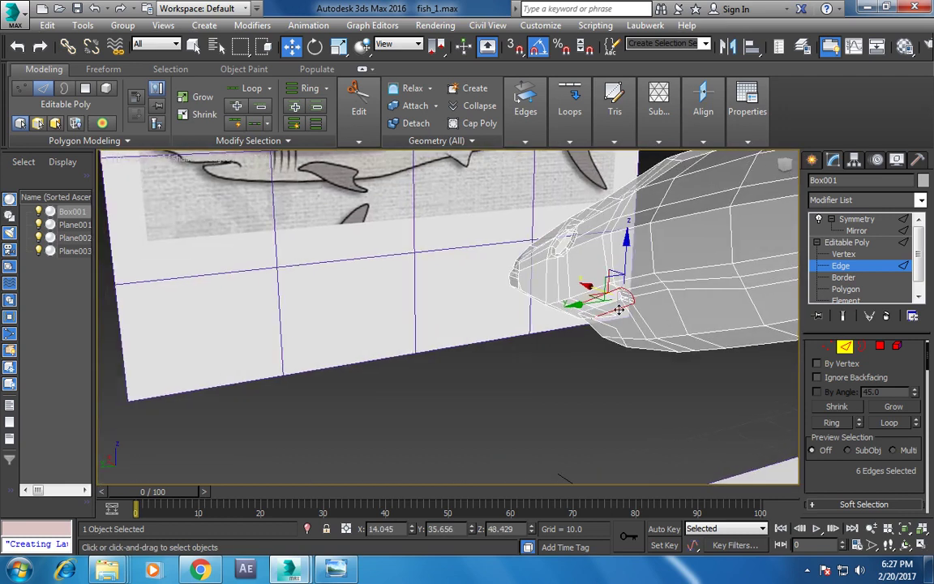
click(847, 230)
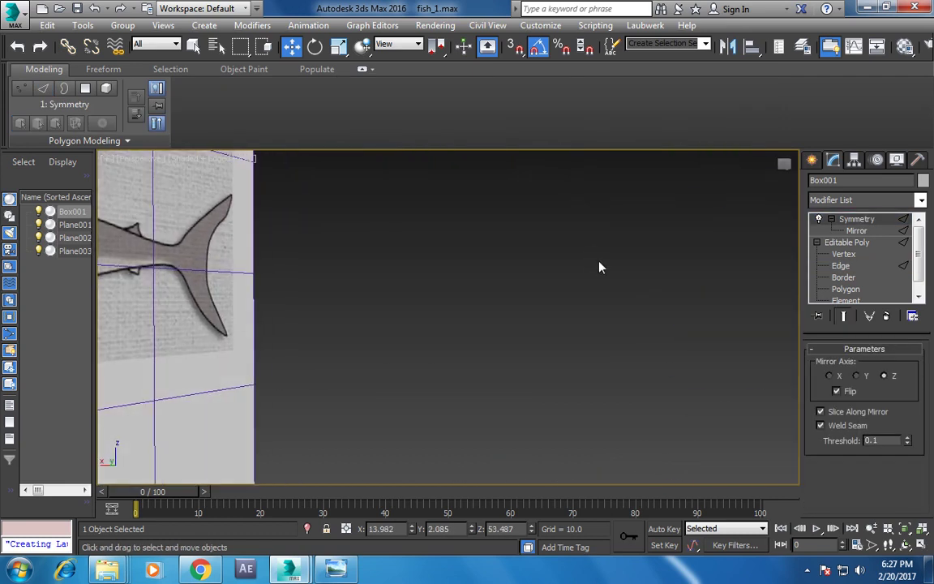
Orbit around the mirrored shark to inspect it from the side, front, tail and underside.
scroll(614, 265, down, 5)
mouse_move(603, 282)
alt+middle_down()
mouse_move(519, 307)
mouse_move(516, 332)
mouse_move(552, 349)
alt+middle_up()
scroll(519, 307, down, 3)
scroll(496, 325, up, 2)
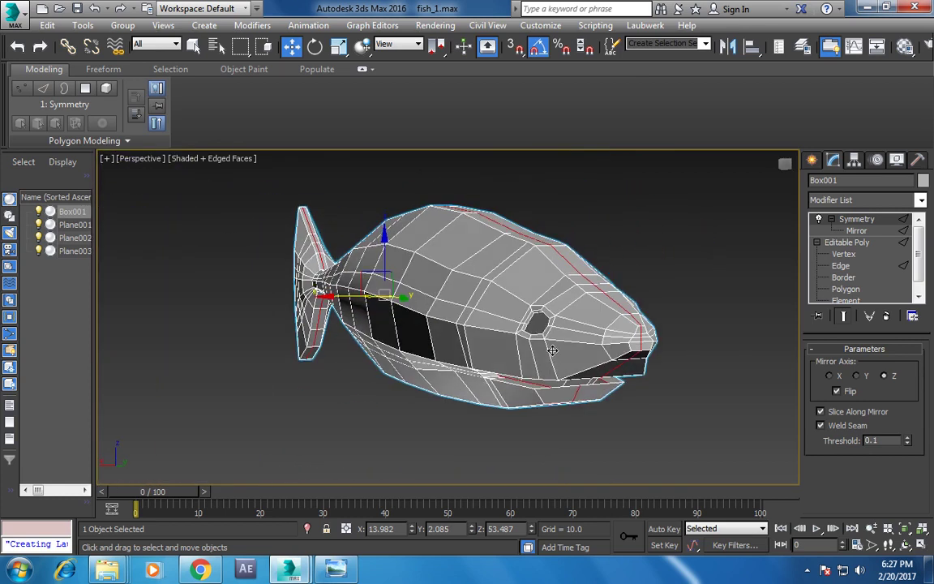
alt+middle_drag(429, 366, 526, 345)
click(585, 386)
scroll(452, 354, up, 5)
mouse_move(452, 355)
alt+middle_down()
mouse_move(389, 345)
mouse_move(525, 327)
alt+middle_up()
scroll(460, 319, down, 3)
mouse_move(460, 319)
alt+middle_down()
mouse_move(463, 266)
mouse_move(530, 296)
mouse_move(490, 339)
alt+middle_up()
scroll(501, 329, up, 3)
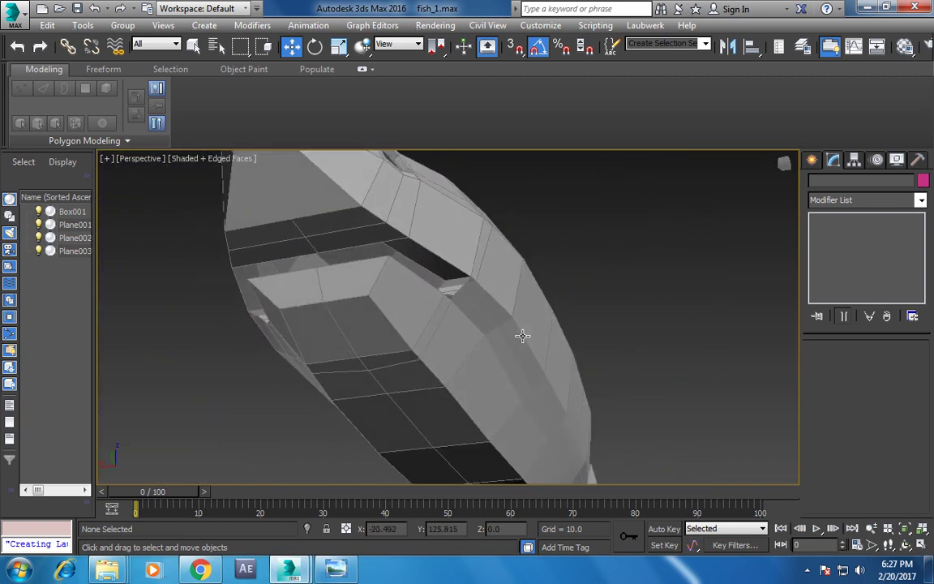
Select the fish body, enter Vertex level and turn on Show End Result.
click(500, 330)
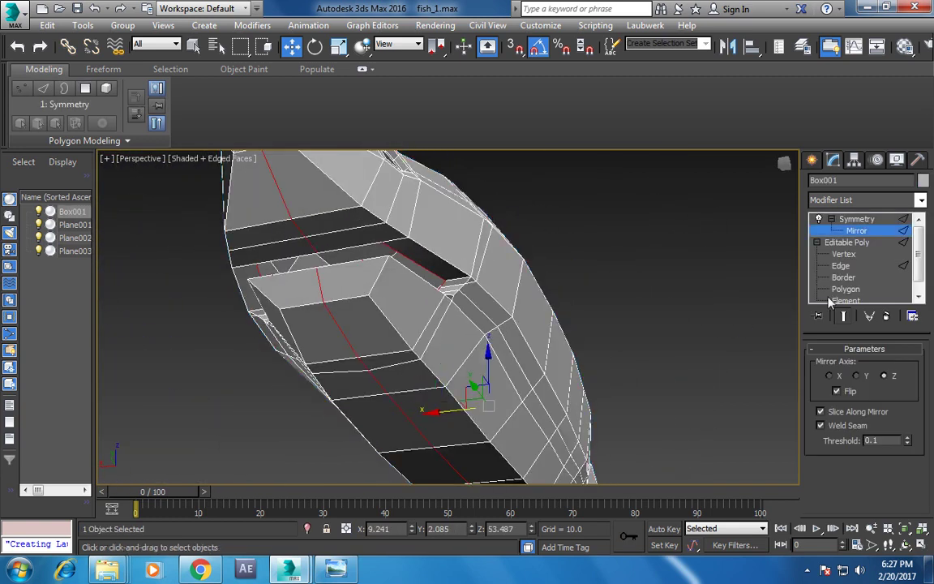
click(843, 254)
click(818, 316)
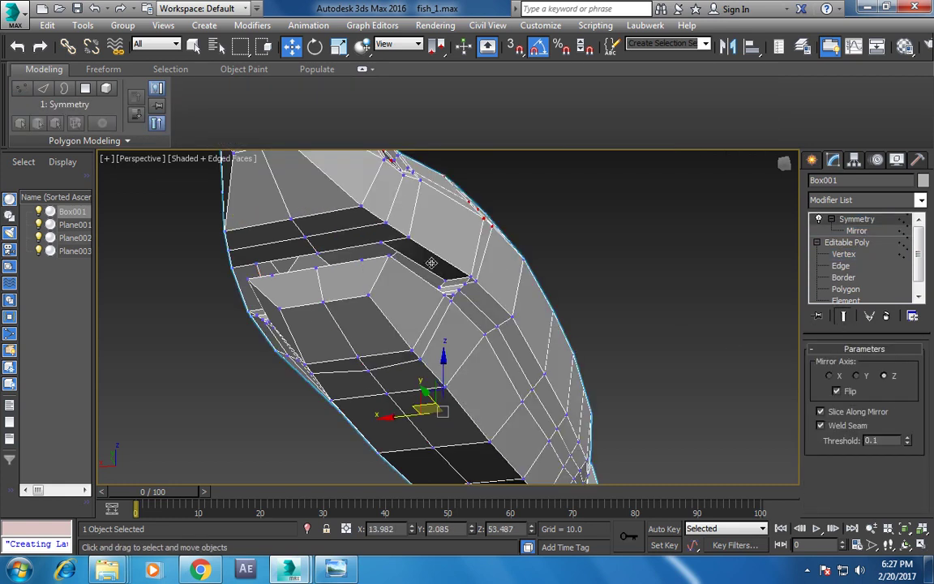
click(626, 264)
click(452, 258)
Check the front underside from tilted angles, then switch off the Keyboard Shortcut Override Toggle.
alt+middle_drag(256, 291, 300, 282)
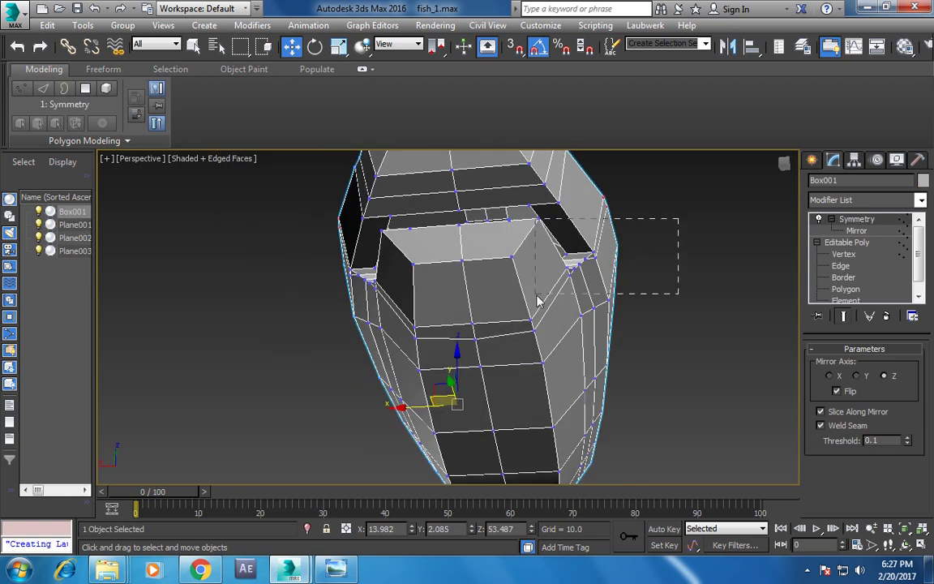
mouse_move(634, 295)
alt+middle_down()
mouse_move(313, 400)
mouse_move(421, 346)
alt+middle_up()
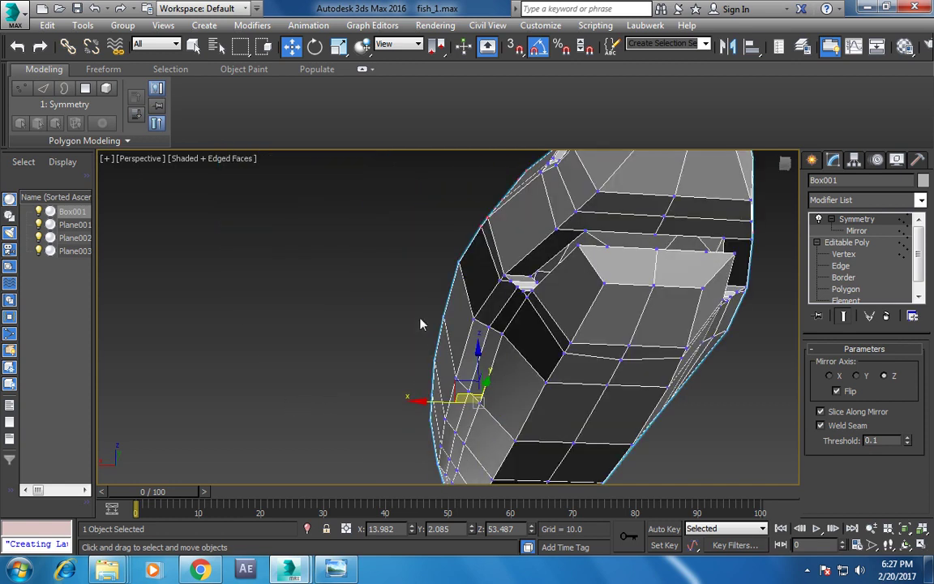
mouse_move(554, 375)
alt+middle_down()
mouse_move(546, 325)
mouse_move(503, 292)
alt+middle_up()
click(487, 46)
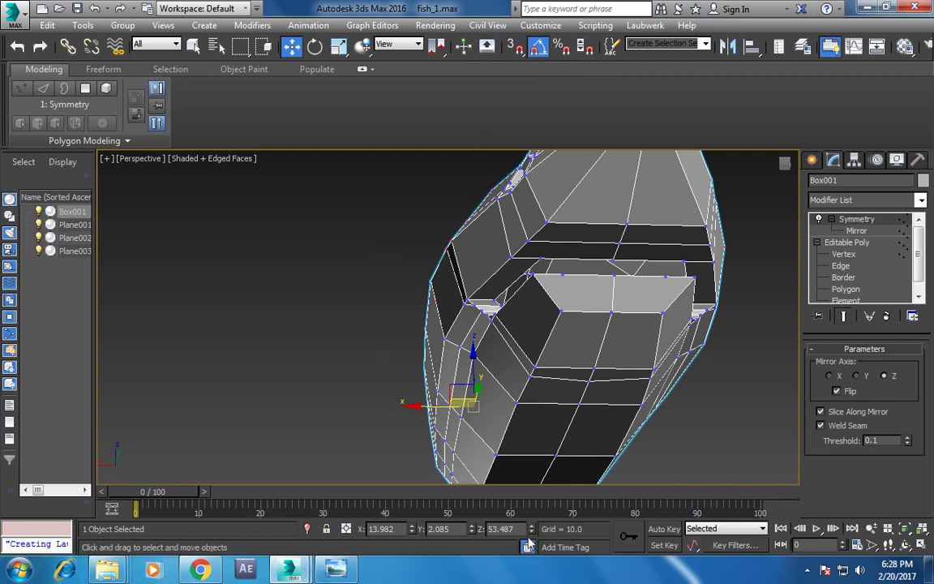
Edit the base mesh vertices with Show End Result on, viewing the head from the side.
click(848, 254)
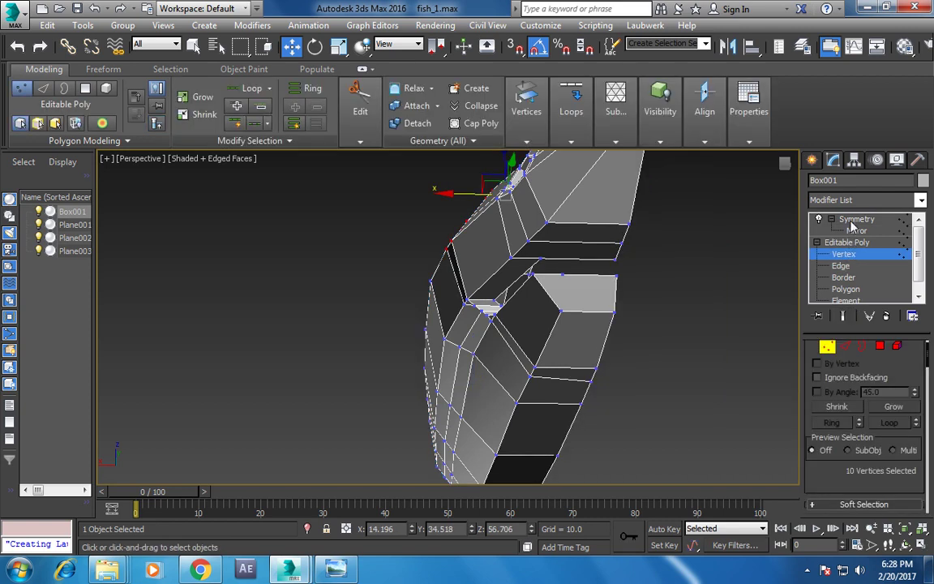
click(852, 227)
click(847, 242)
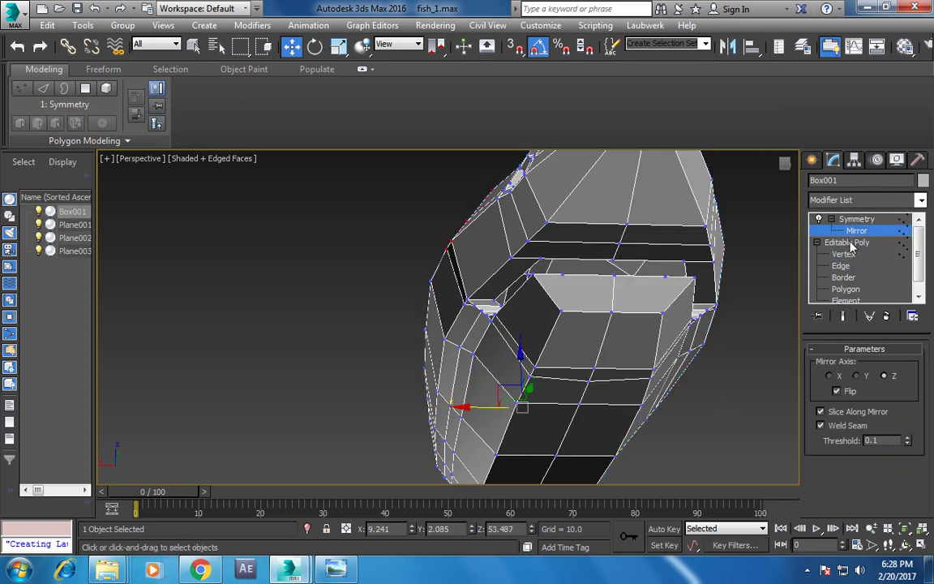
click(844, 254)
click(845, 317)
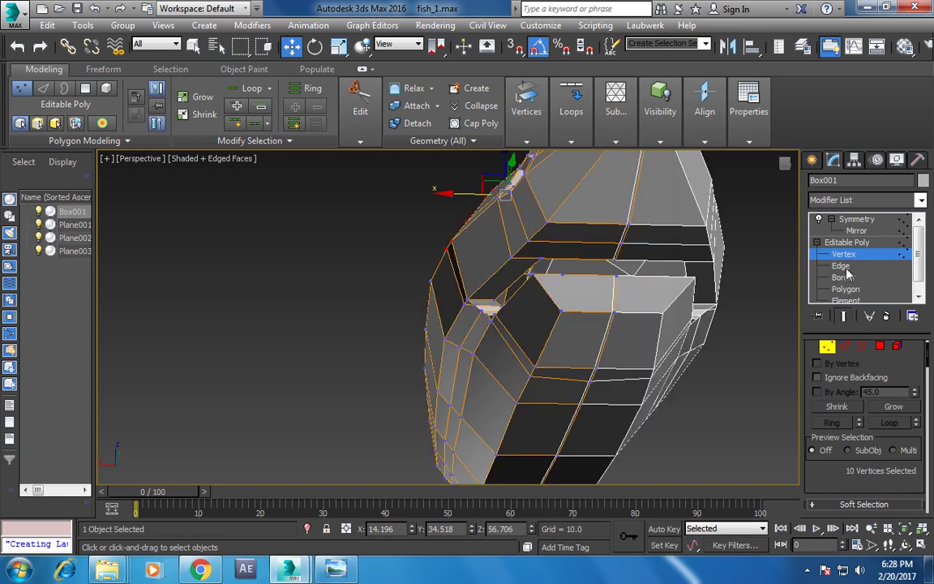
alt+middle_drag(542, 345, 479, 304)
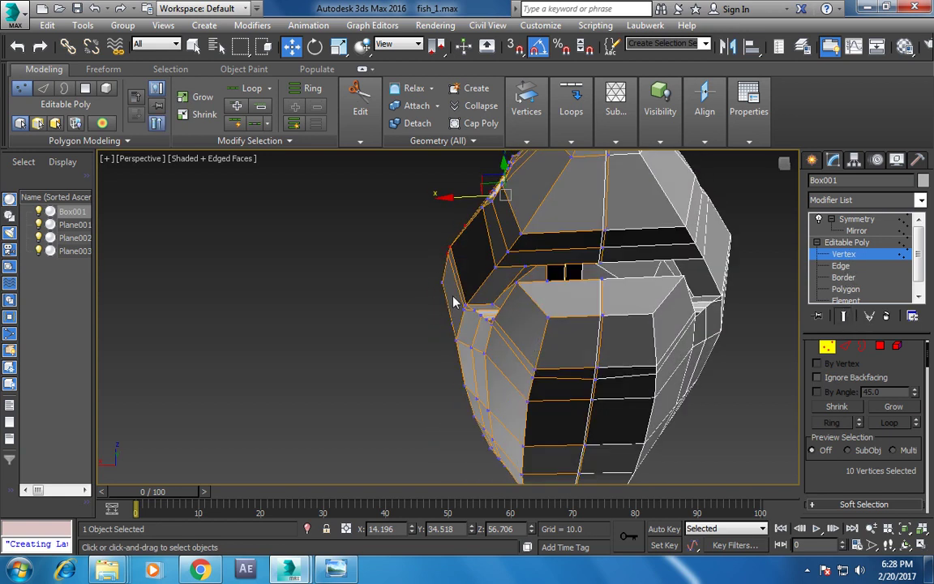
key(ctrl+Page_Up)
alt+middle_drag(501, 342, 543, 370)
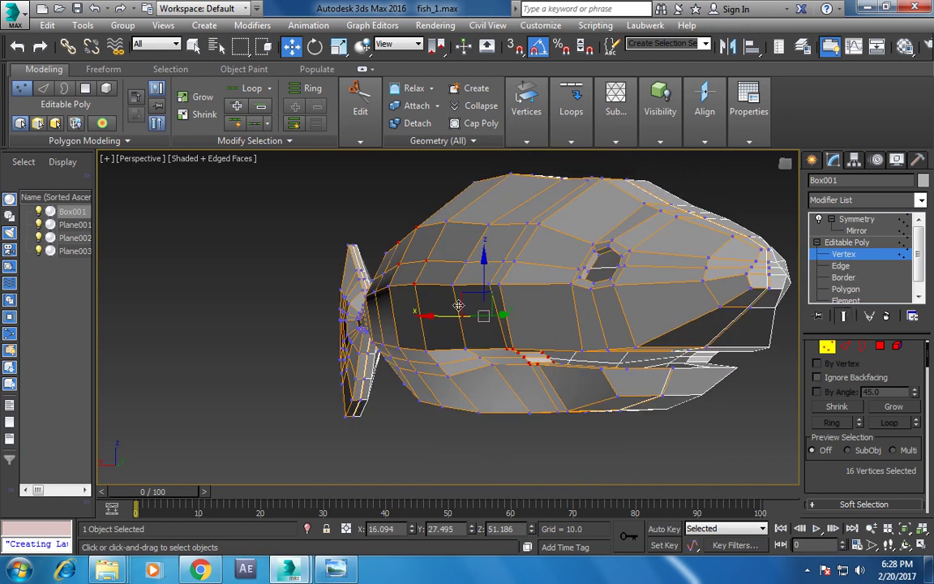
Nudge the mouth-line vertices slightly, then turn on NURMS Toggle to preview the smoothed body.
drag(499, 455, 479, 464)
key(ctrl+z)
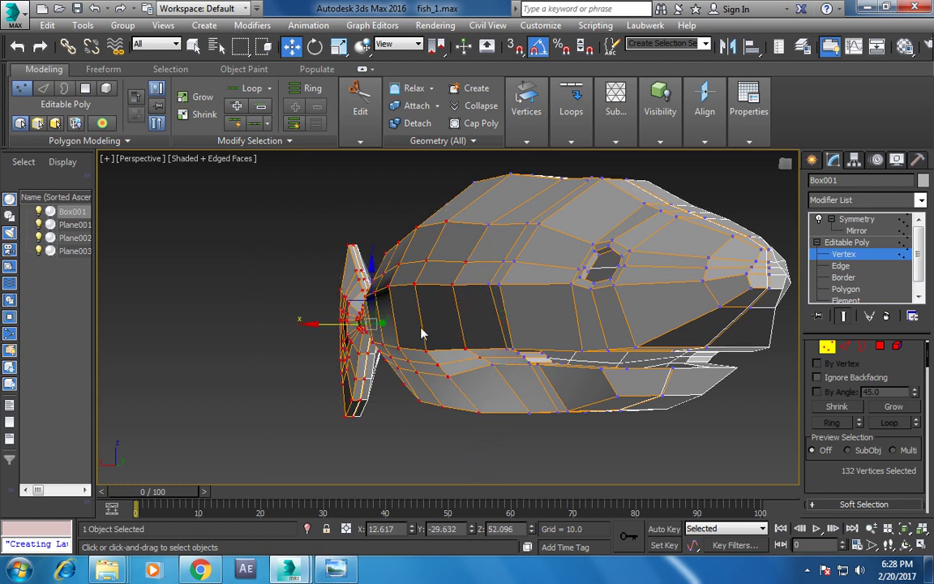
key(ctrl+z)
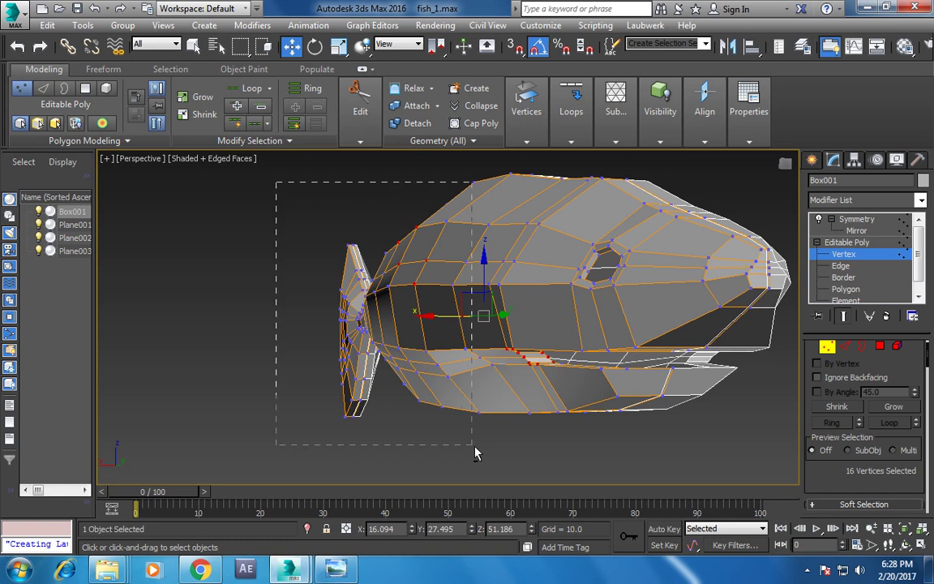
key(ctrl+z)
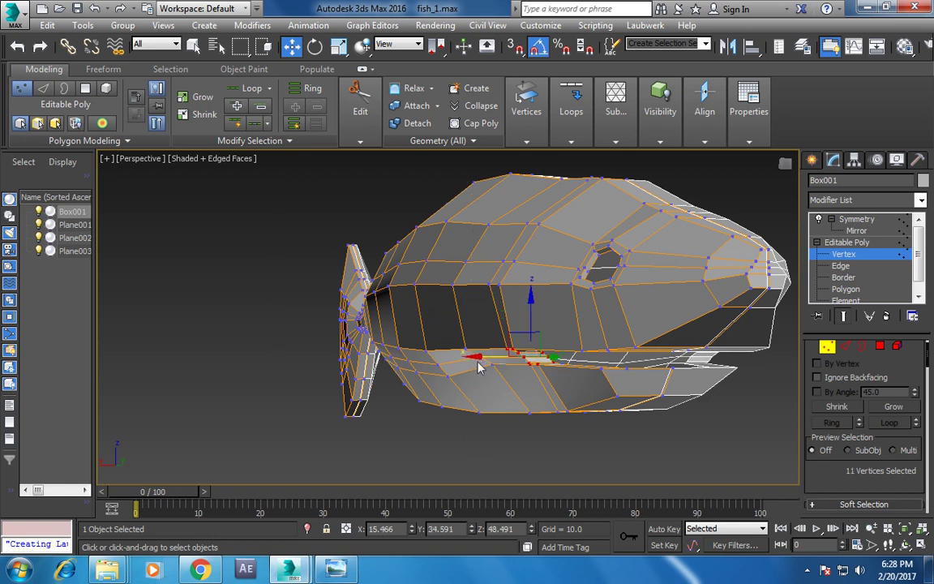
drag(479, 358, 487, 358)
mouse_move(487, 358)
alt+middle_down()
mouse_move(673, 314)
mouse_move(724, 318)
alt+middle_up()
click(467, 337)
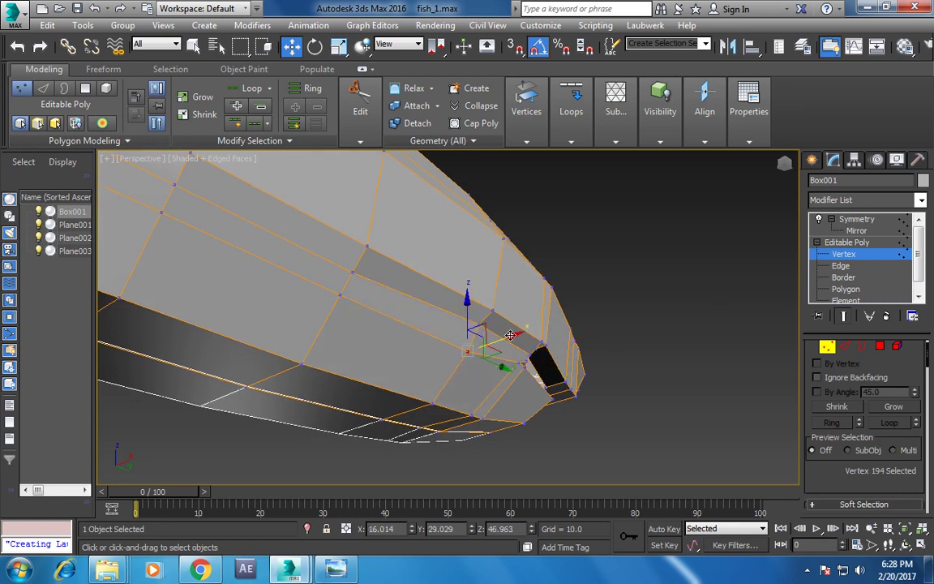
mouse_move(550, 350)
alt+middle_down()
mouse_move(541, 352)
mouse_move(565, 351)
alt+middle_up()
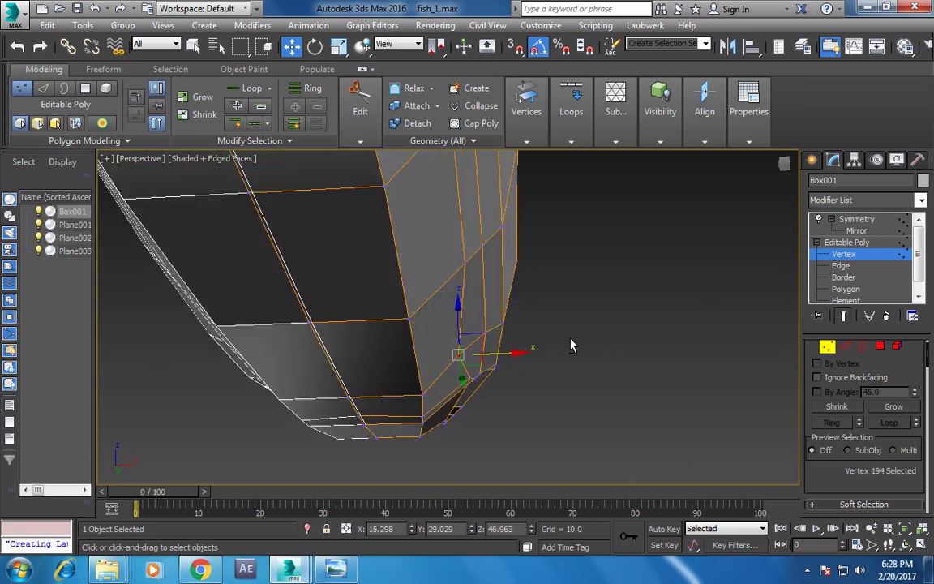
right_click(466, 284)
click(406, 90)
Orbit to a side view and toggle NURMS smoothing back off.
mouse_move(490, 185)
alt+middle_down()
mouse_move(526, 391)
mouse_move(452, 345)
alt+middle_up()
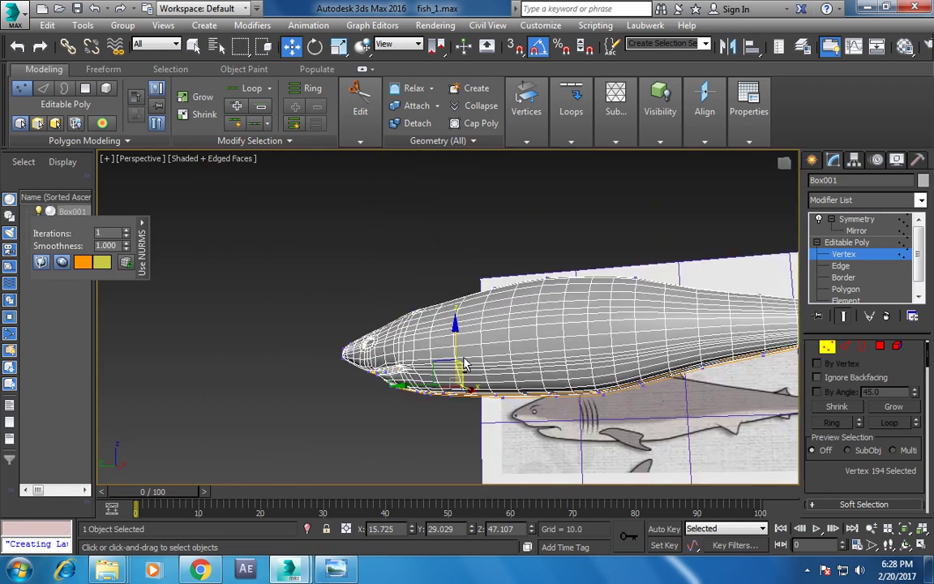
right_click(453, 346)
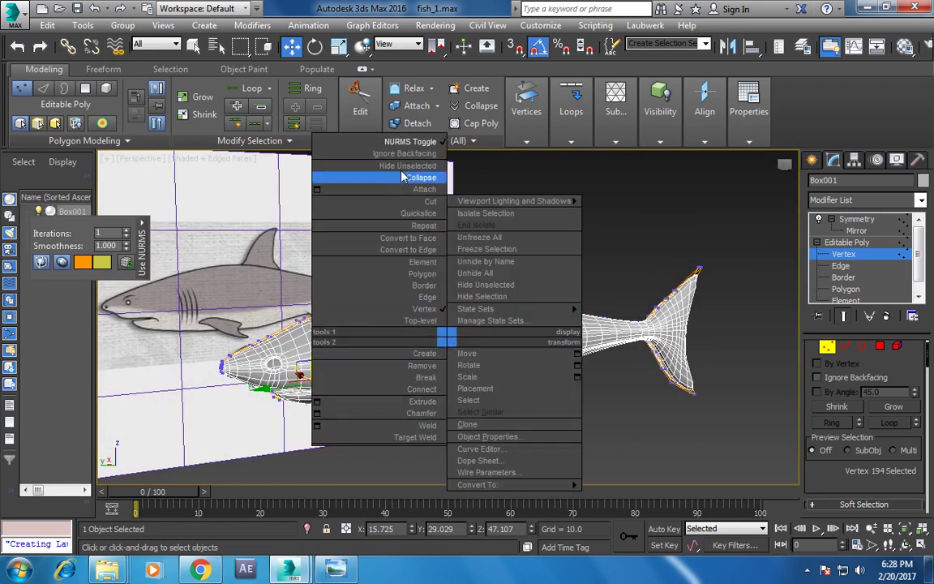
click(341, 139)
Maximize the Left view, zoom onto the body under the dorsal fin, and exit Vertex level.
key(alt+w)
middle_click(397, 383)
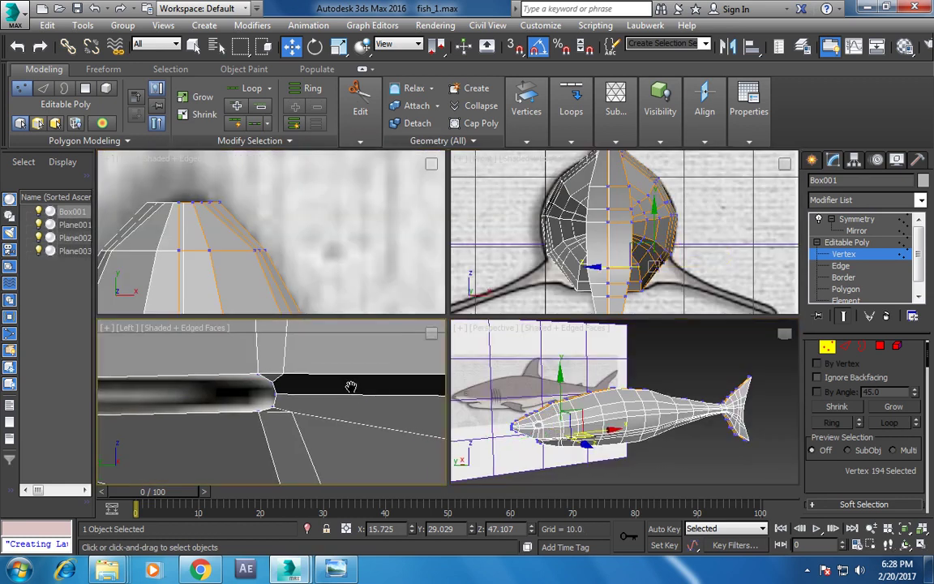
key(alt+w)
scroll(396, 349, down, 5)
scroll(396, 349, up, 3)
scroll(542, 318, up, 3)
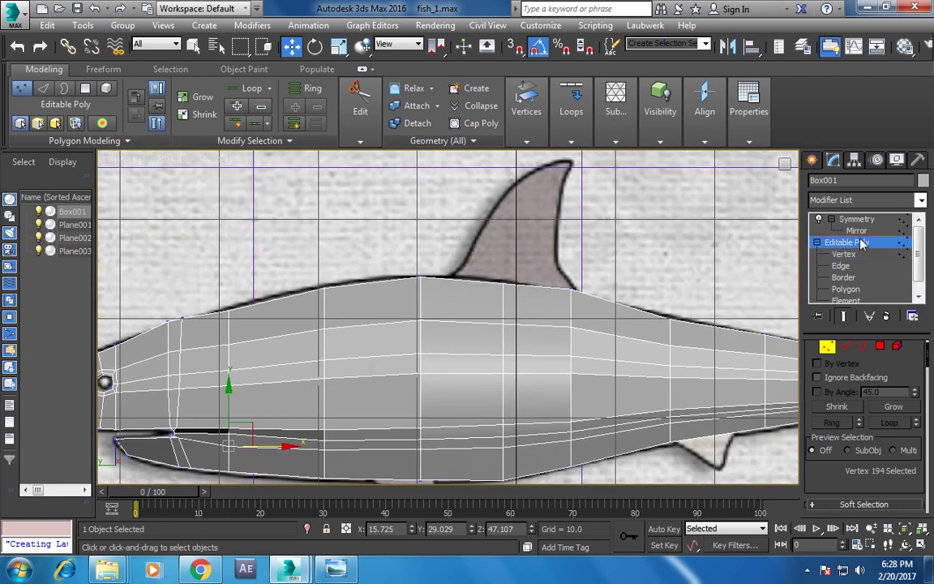
click(862, 242)
click(523, 93)
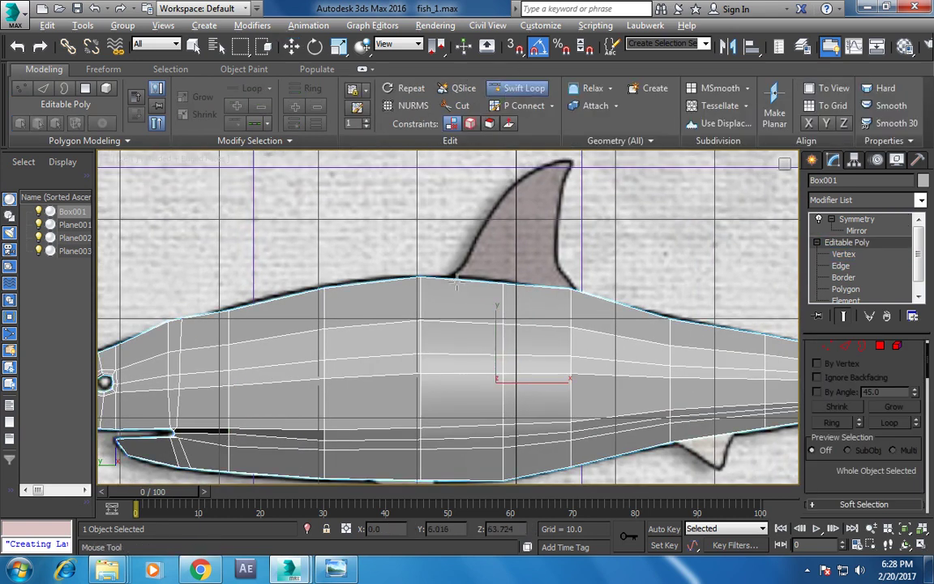
key(alt+w)
mouse_move(578, 392)
alt+middle_down()
mouse_move(649, 418)
mouse_move(478, 381)
alt+middle_up()
key(alt+w)
key(alt+w)
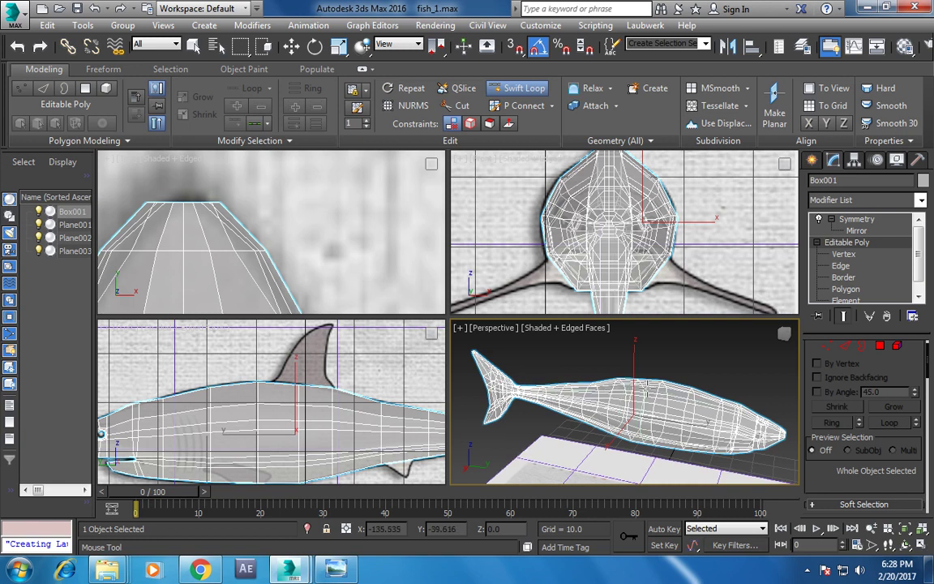
right_click(277, 383)
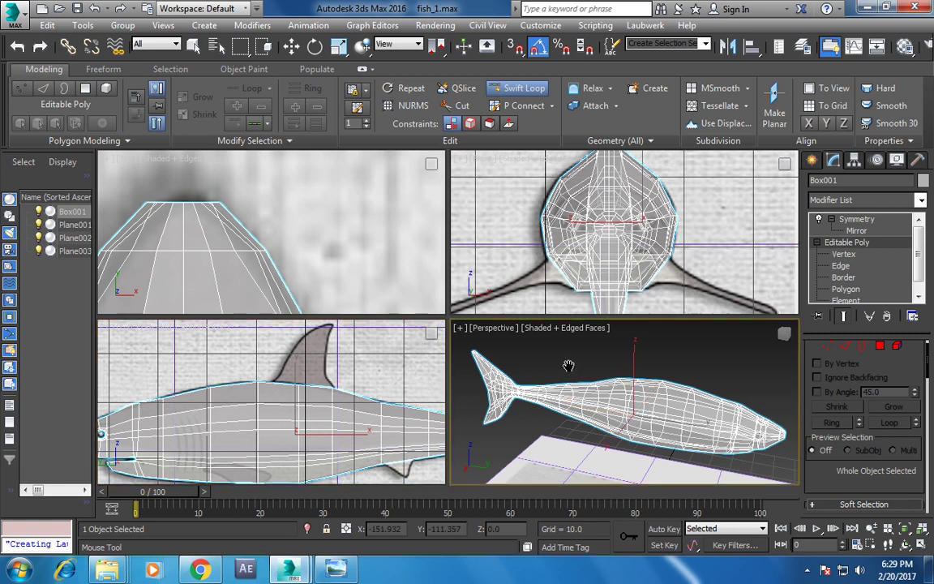
scroll(568, 371, up, 3)
scroll(620, 384, up, 3)
scroll(620, 384, up, 2)
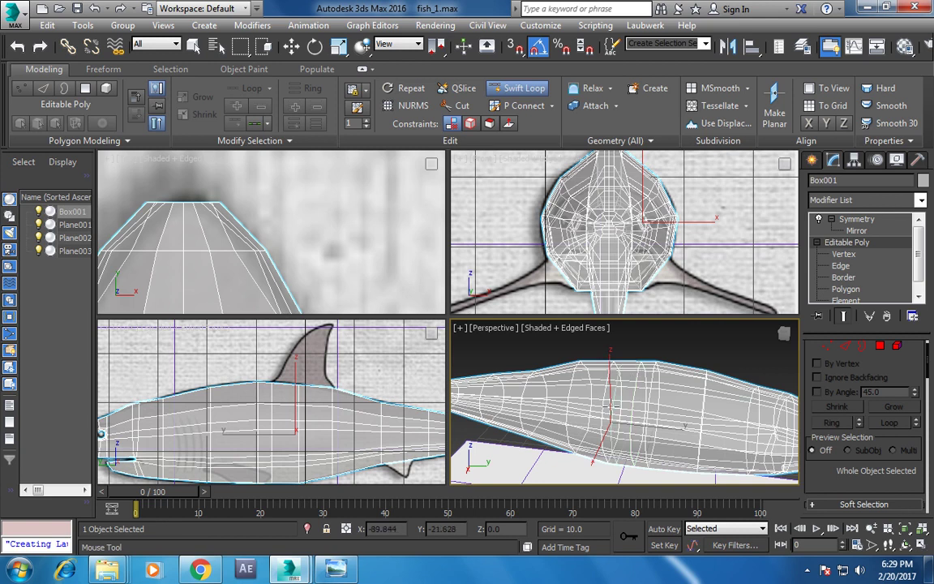
key(w)
key(alt+w)
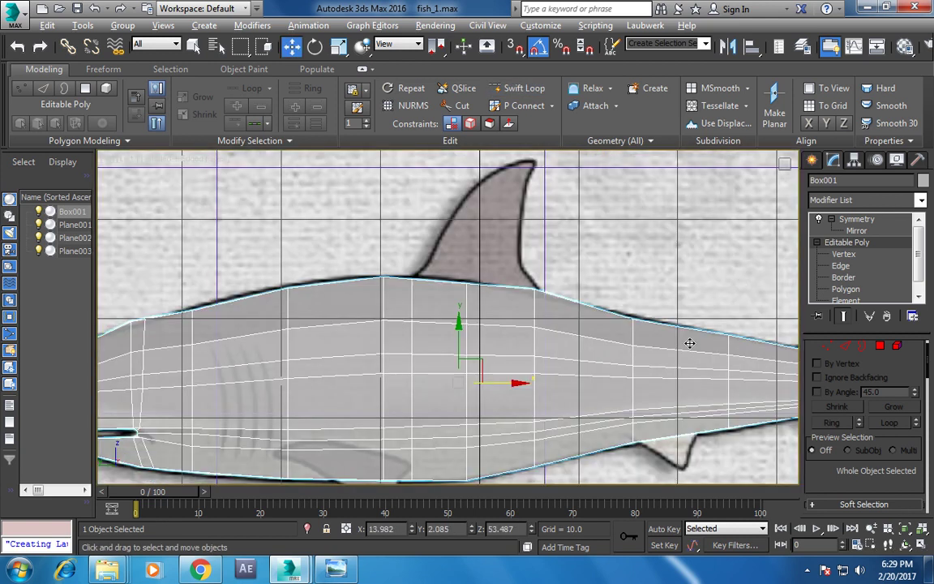
click(846, 289)
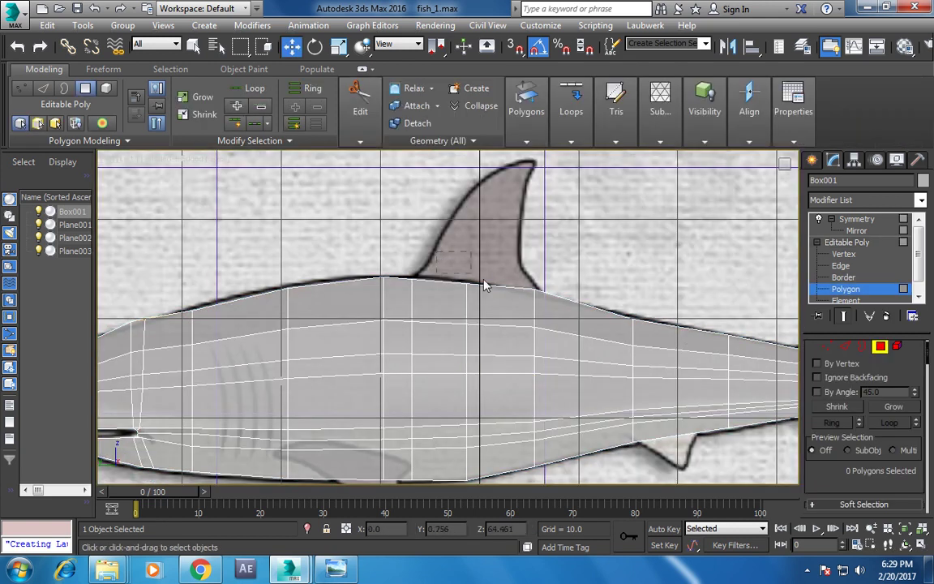
Select the two back polygons beneath the dorsal fin and frame them in the Left view.
drag(408, 237, 531, 329)
middle_drag(441, 456, 445, 391)
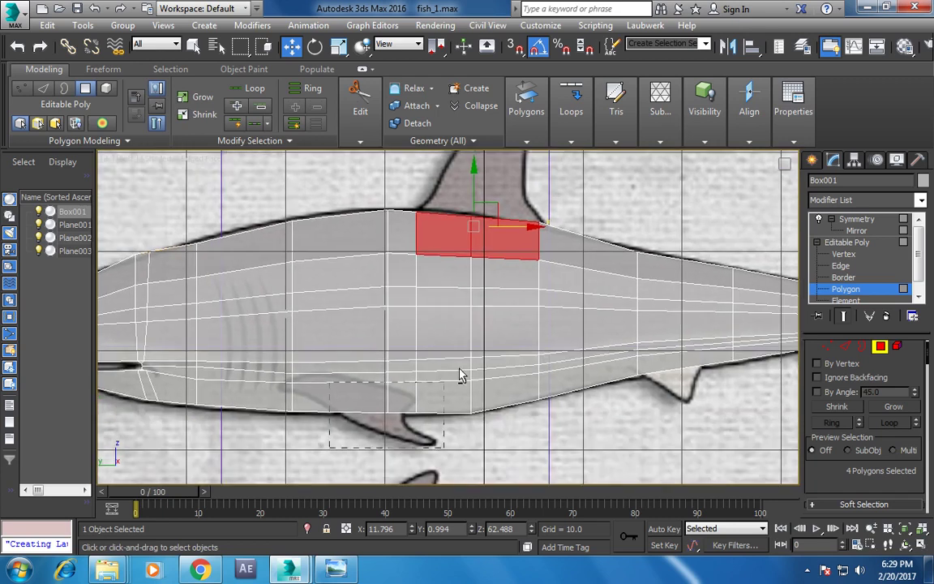
key(ctrl+z)
key(alt+w)
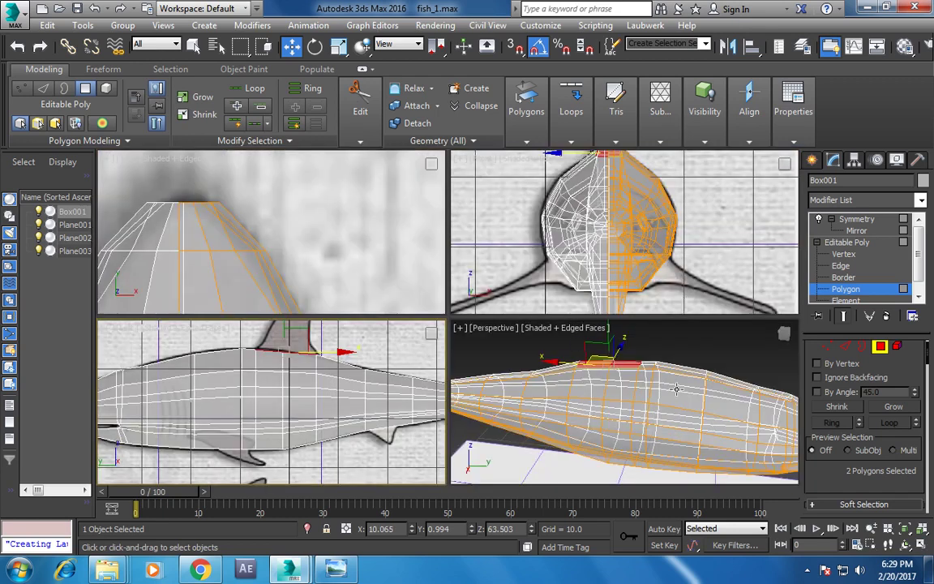
key(alt+w)
alt+middle_drag(676, 390, 324, 412)
key(alt+w)
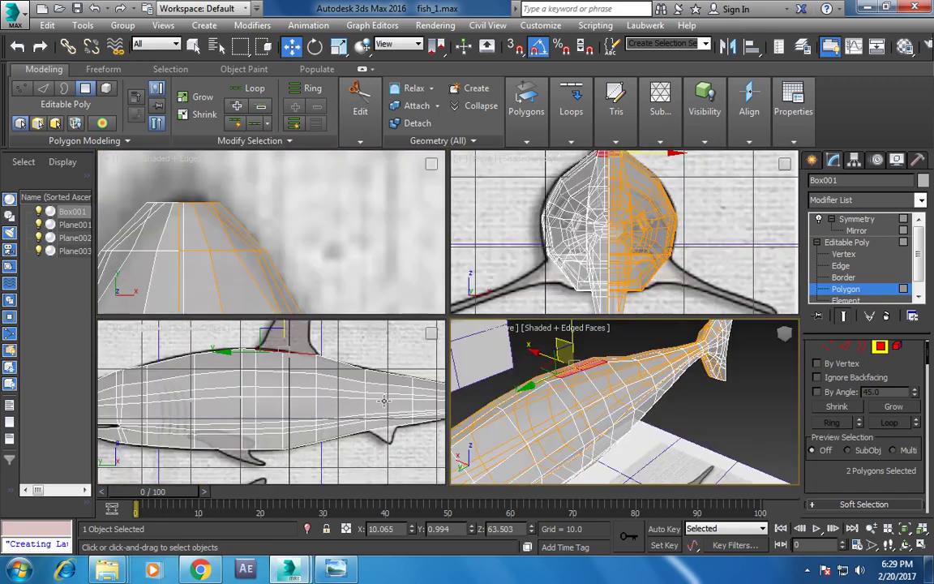
key(alt+w)
scroll(461, 323, up, 3)
scroll(486, 384, up, 2)
scroll(866, 413, down, 3)
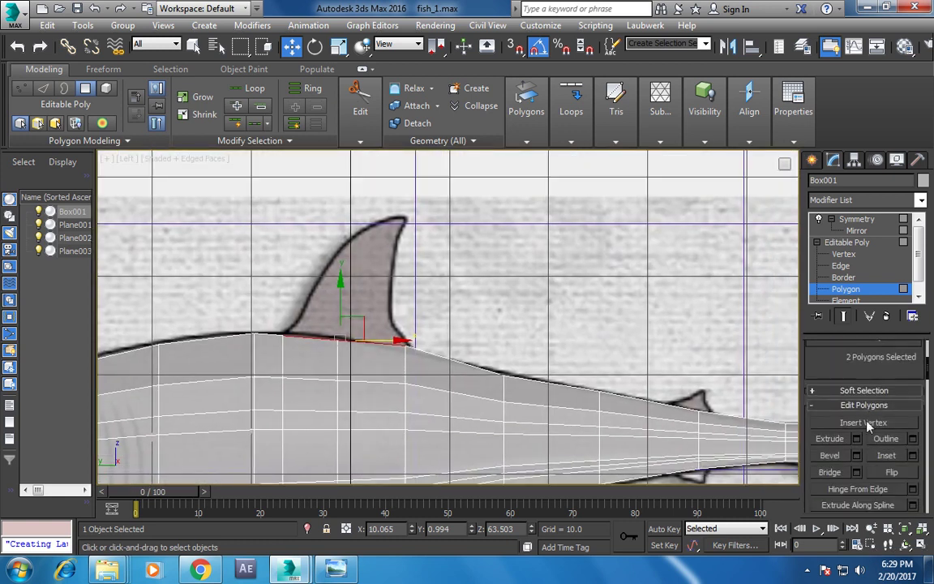
Extrude the fin faces twice by 2.045, moving them up to fit the reference fin.
click(857, 439)
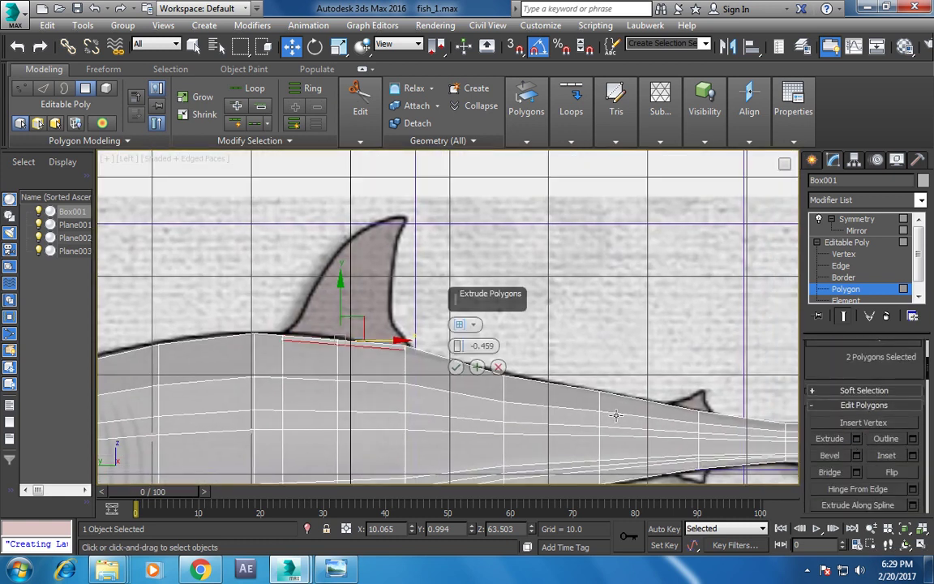
drag(459, 348, 459, 329)
click(456, 367)
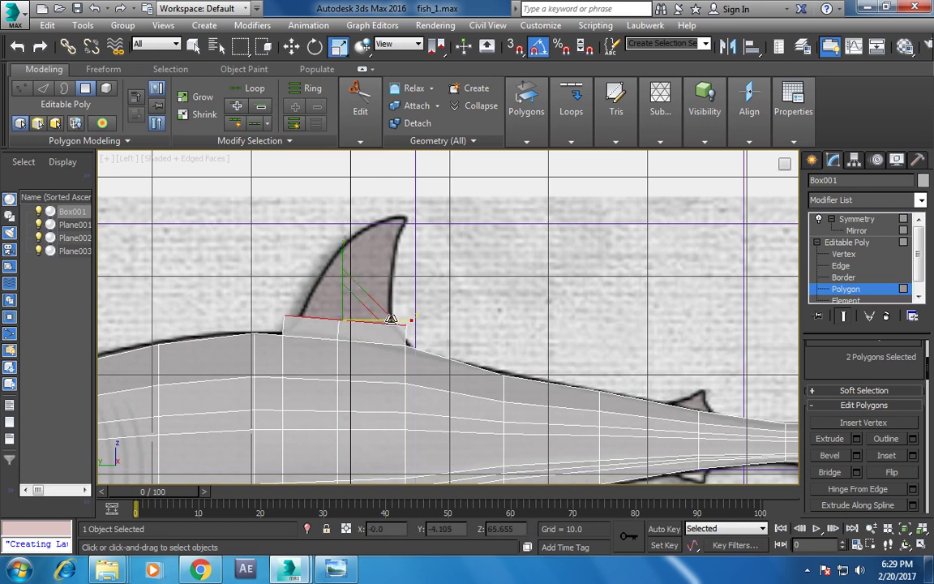
drag(412, 322, 384, 321)
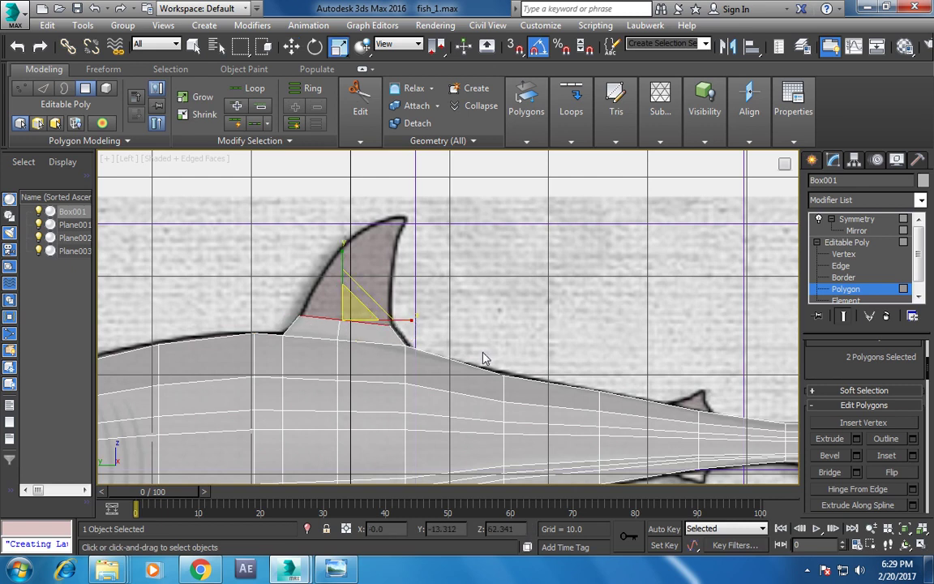
click(856, 439)
click(459, 367)
key(w)
drag(359, 279, 374, 243)
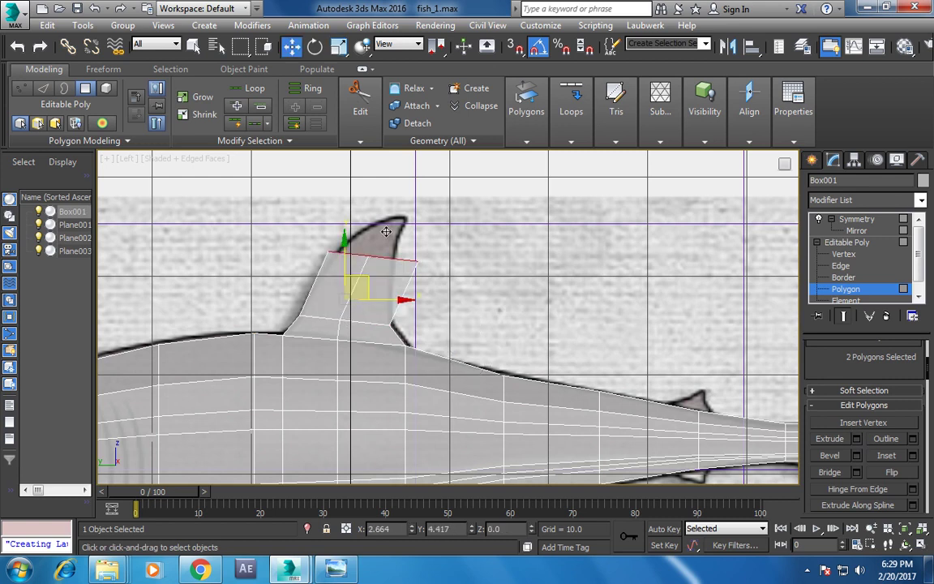
Move the fin-top vertices onto the reference outline at Vertex level.
key(1)
click(405, 269)
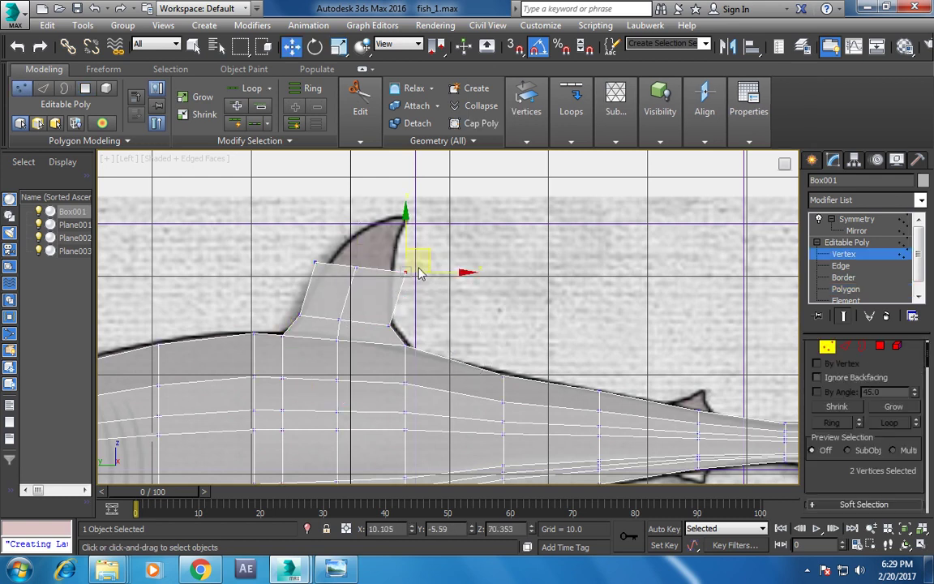
drag(401, 257, 363, 259)
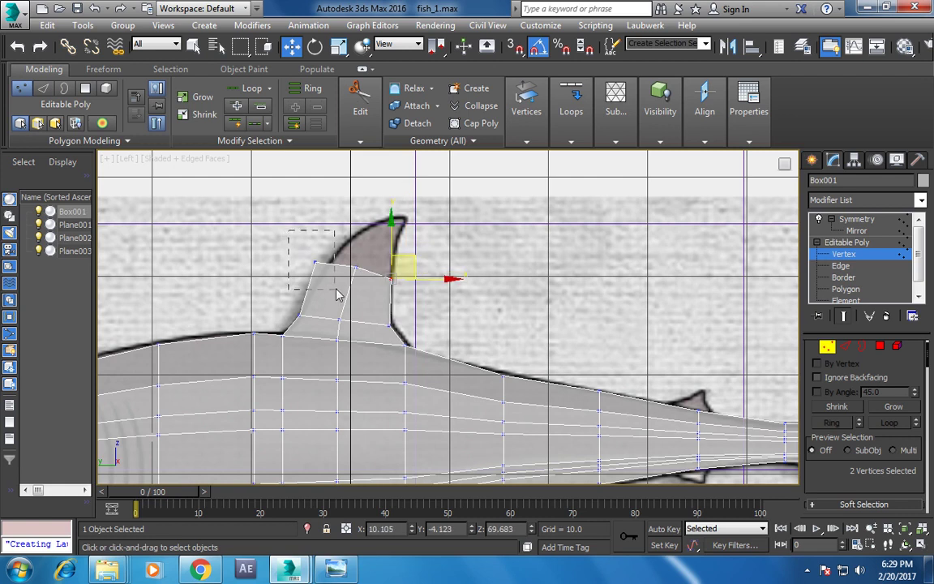
drag(337, 297, 334, 290)
drag(379, 262, 392, 261)
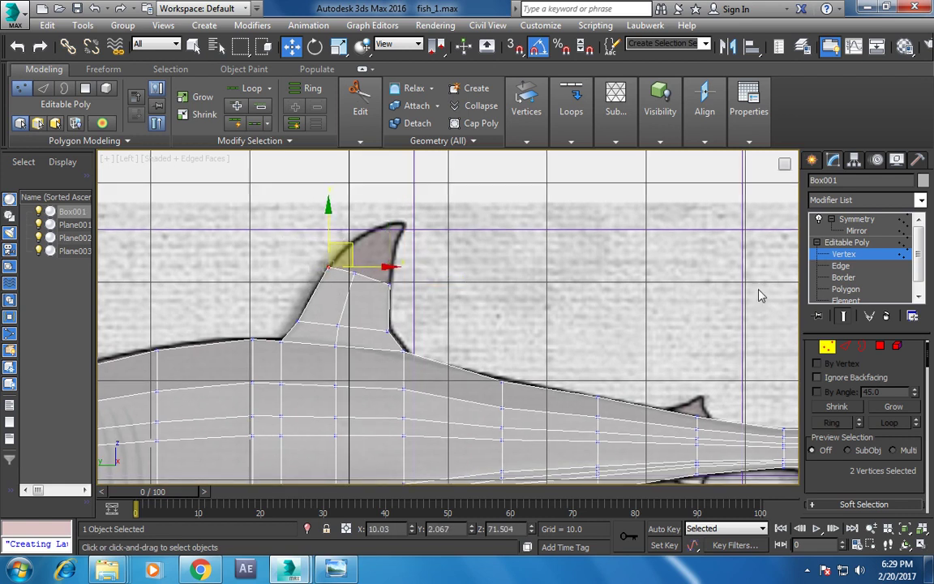
click(881, 346)
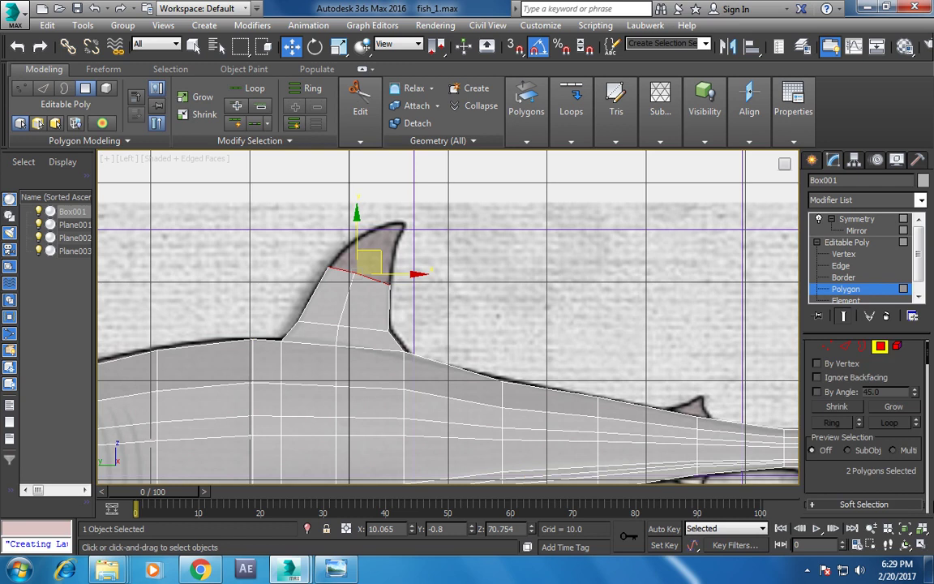
Extrude the dorsal fin top once more and bring it into view.
scroll(853, 484, down, 3)
click(857, 479)
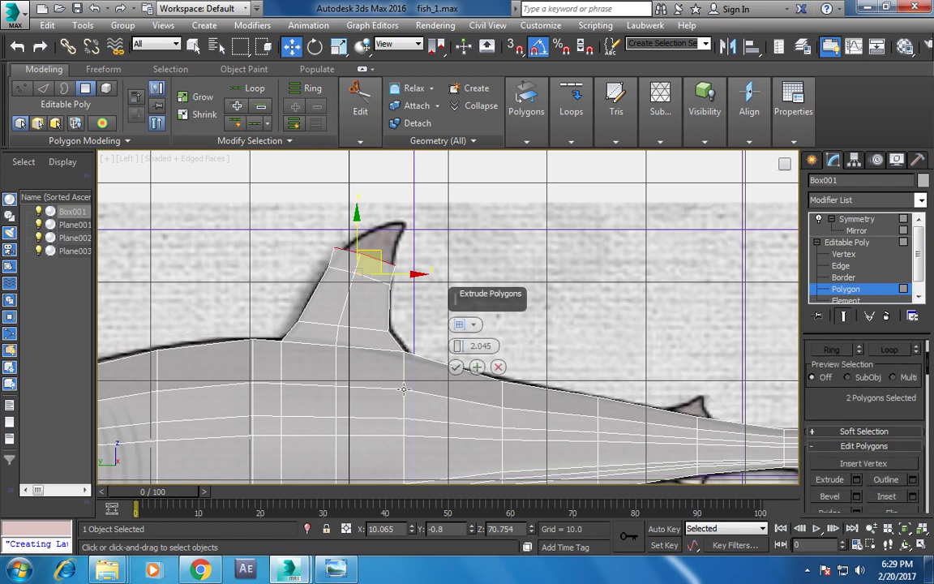
click(456, 366)
middle_drag(463, 267, 480, 296)
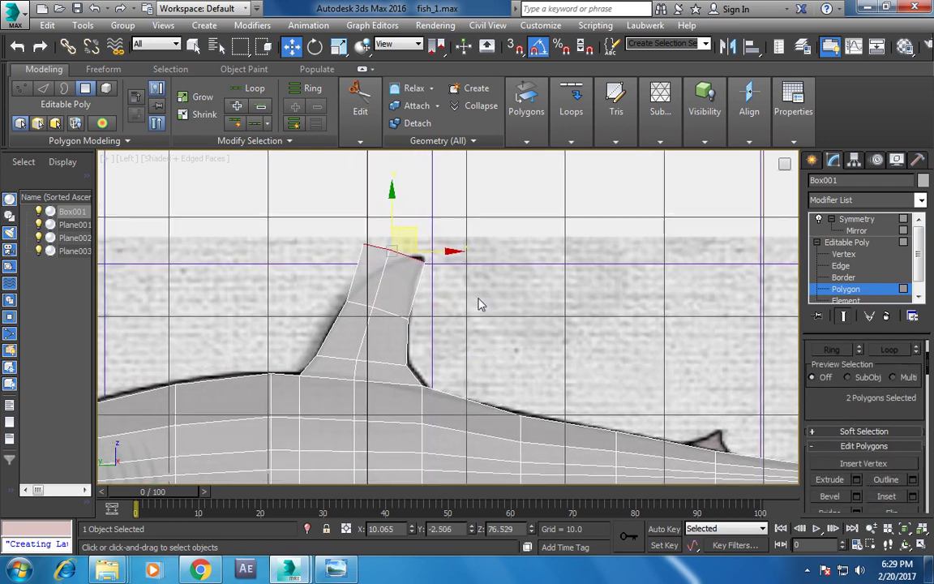
scroll(479, 296, up, 2)
Move the fin's top vertices up and left onto the reference outline, then view it in 3D.
key(1)
drag(432, 219, 393, 260)
drag(422, 224, 418, 224)
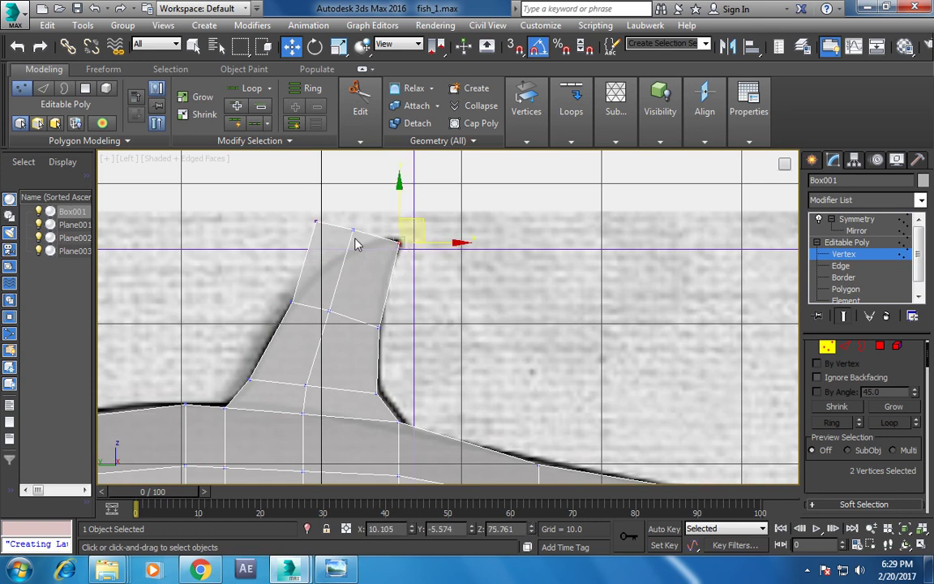
drag(277, 198, 350, 250)
drag(330, 207, 354, 240)
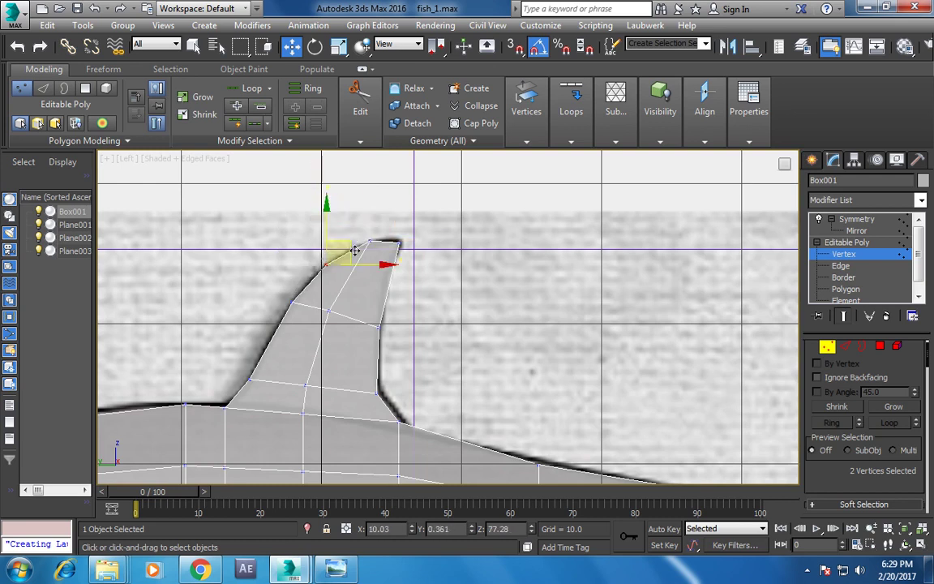
key(alt+w)
key(alt+w)
middle_drag(468, 288, 456, 347)
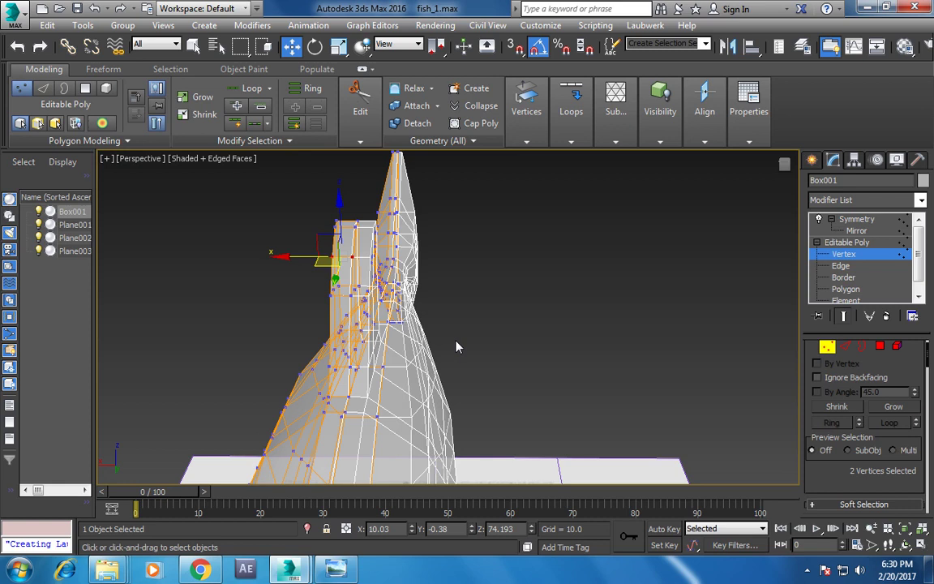
Scale the six fin-tip vertices to about 218% and move them into place.
alt+middle_drag(456, 347, 477, 317)
key(alt+w)
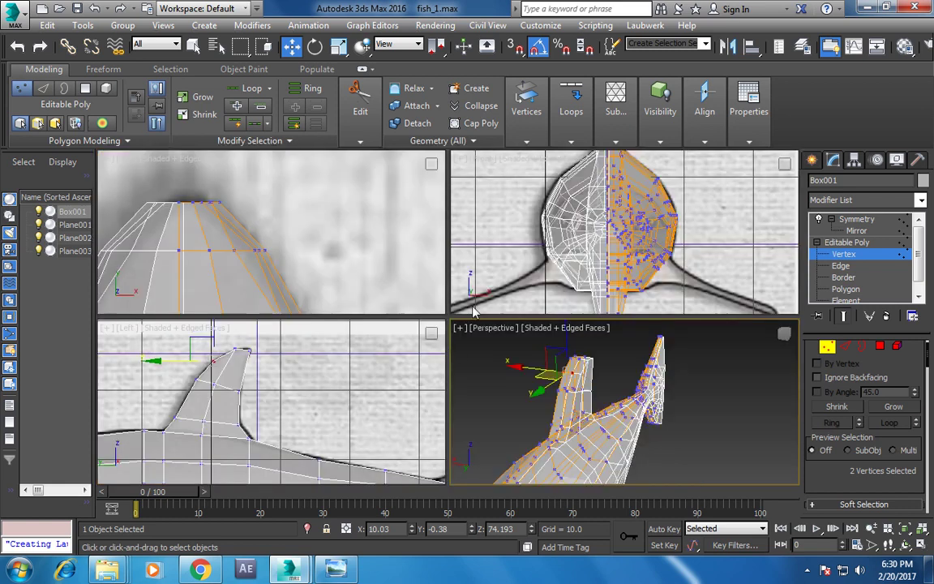
key(alt+w)
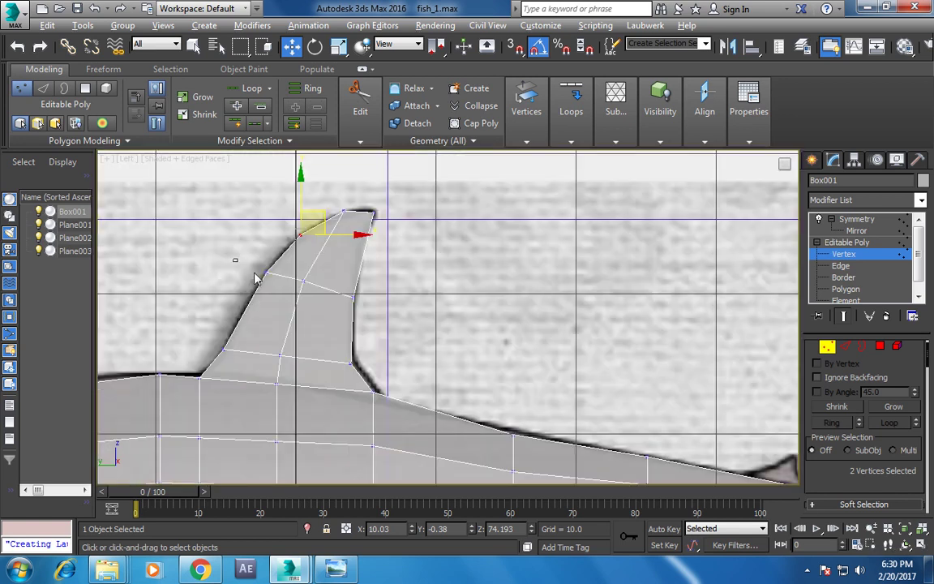
drag(403, 331, 403, 331)
key(alt+w)
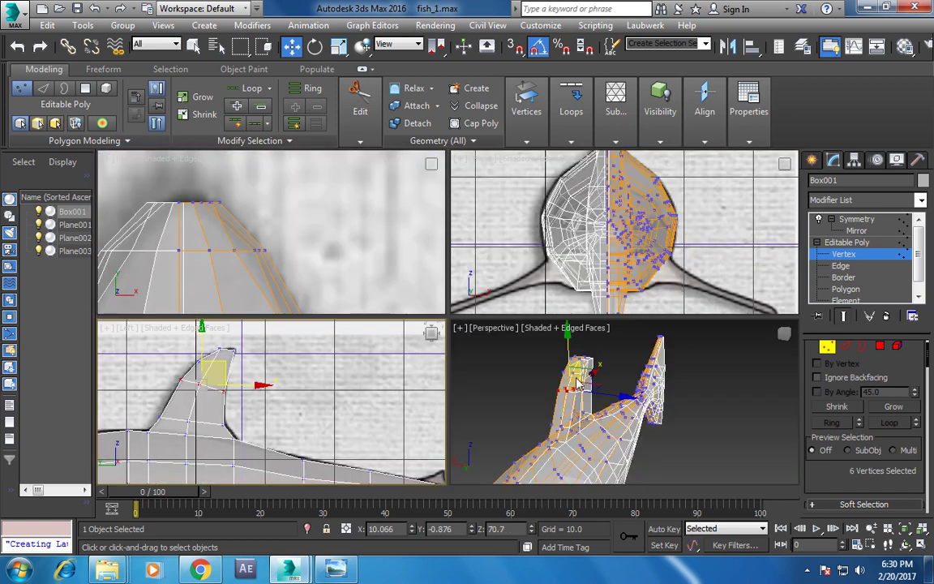
key(r)
drag(572, 377, 521, 337)
key(w)
key(z)
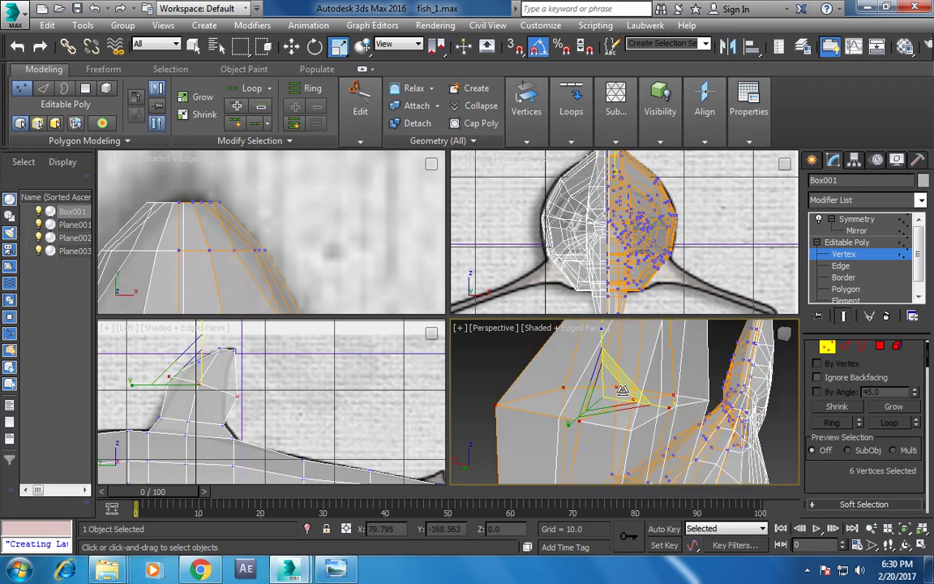
drag(622, 390, 378, 437)
Deselect the vertices and review the reshaped fin in the side and 3D views.
click(292, 405)
middle_drag(324, 355, 375, 381)
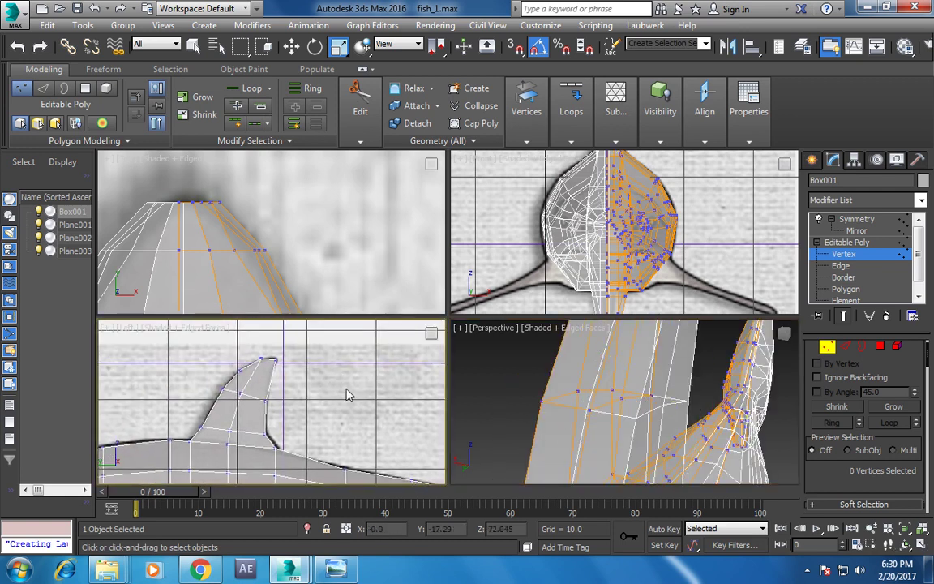
key(alt+w)
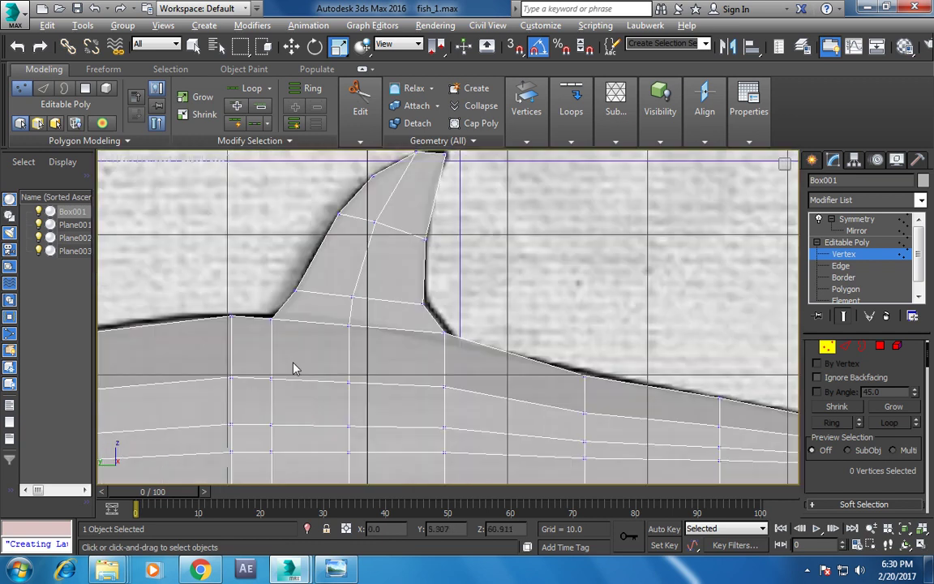
key(alt+w)
mouse_move(354, 395)
middle_down()
mouse_move(347, 361)
mouse_move(354, 377)
middle_up()
key(alt+w)
key(alt+w)
middle_drag(661, 374, 652, 372)
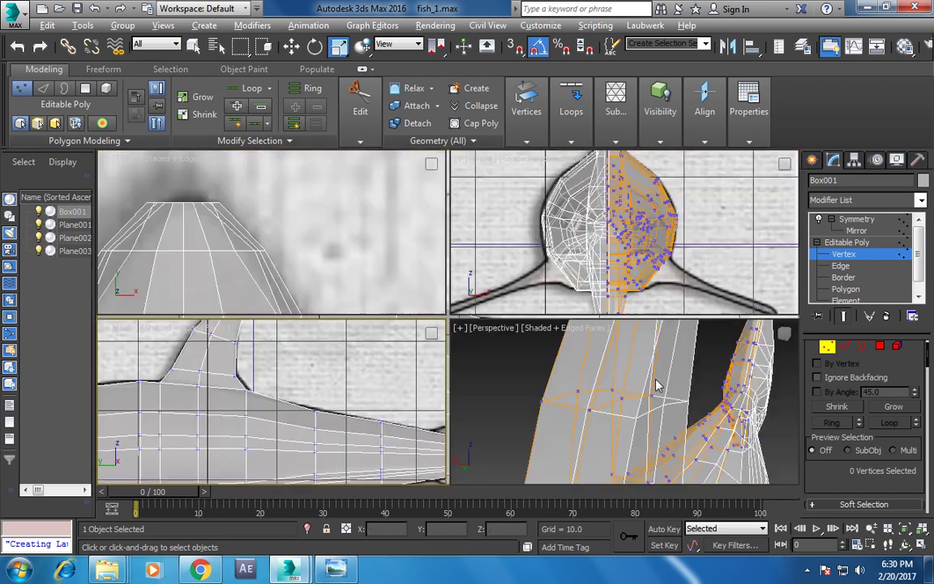
key(alt+w)
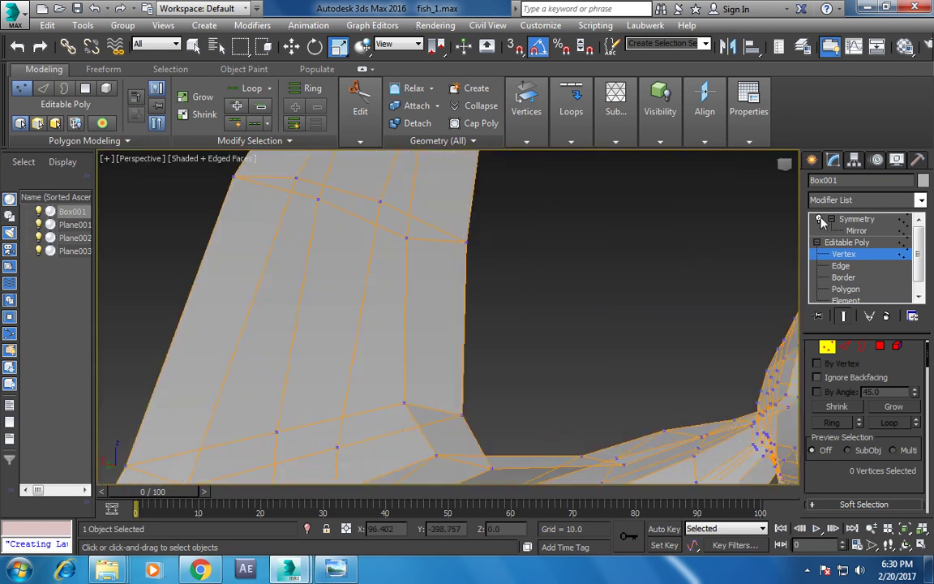
scroll(581, 273, down, 3)
Select five dorsal fin polygons at Polygon level, then clear the selection.
key(4)
ctrl+click(501, 223)
ctrl+click(455, 274)
ctrl+click(417, 373)
ctrl+click(476, 365)
ctrl+click(465, 325)
middle_drag(557, 343, 566, 334)
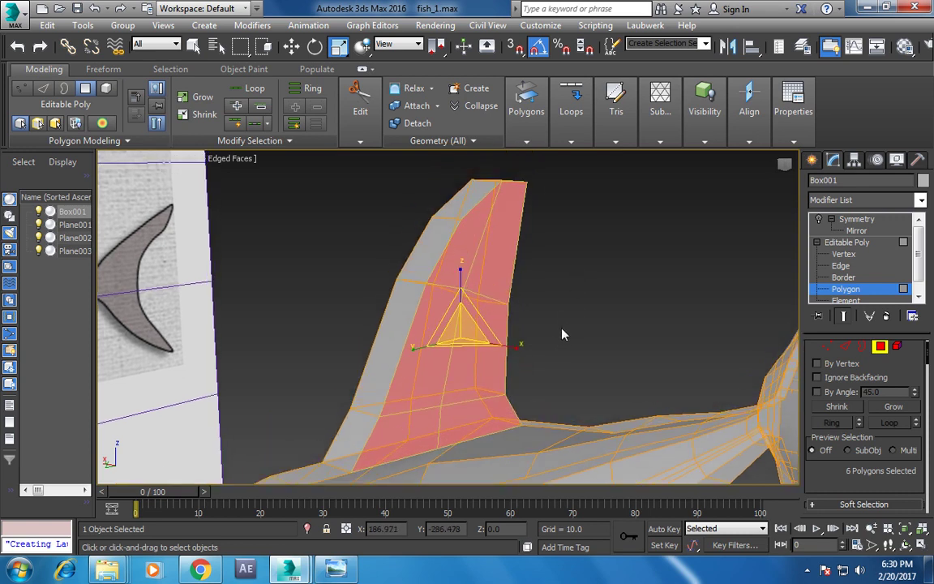
click(565, 334)
Activate the Symmetry level to see the fin mirrored on both sides, framing toward the tail.
key(End)
click(892, 220)
mouse_move(717, 199)
middle_down()
mouse_move(555, 241)
mouse_move(626, 216)
mouse_move(489, 212)
middle_up()
key(alt+w)
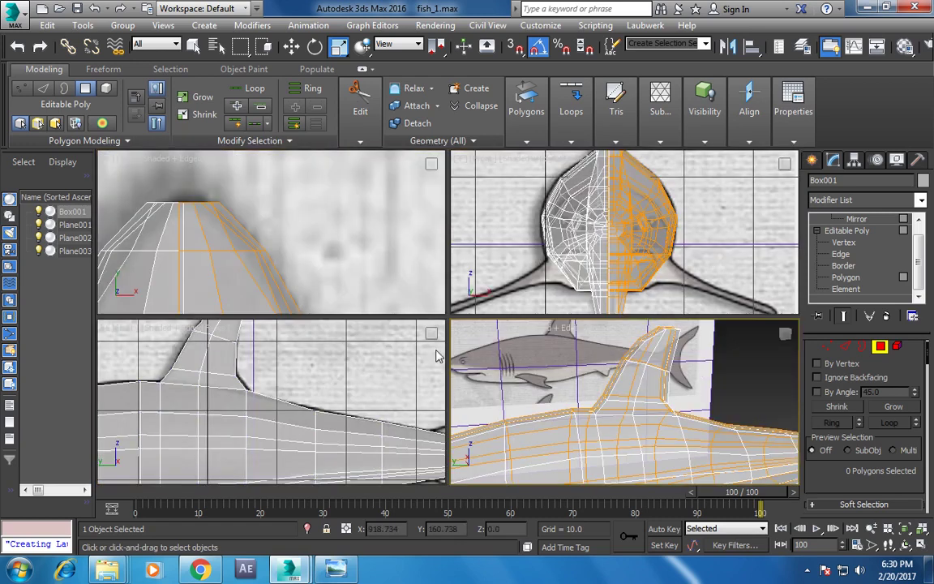
key(alt+w)
scroll(482, 256, down, 5)
scroll(475, 316, up, 4)
scroll(475, 324, up, 2)
mouse_move(475, 324)
middle_down()
mouse_move(406, 334)
mouse_move(424, 333)
middle_up()
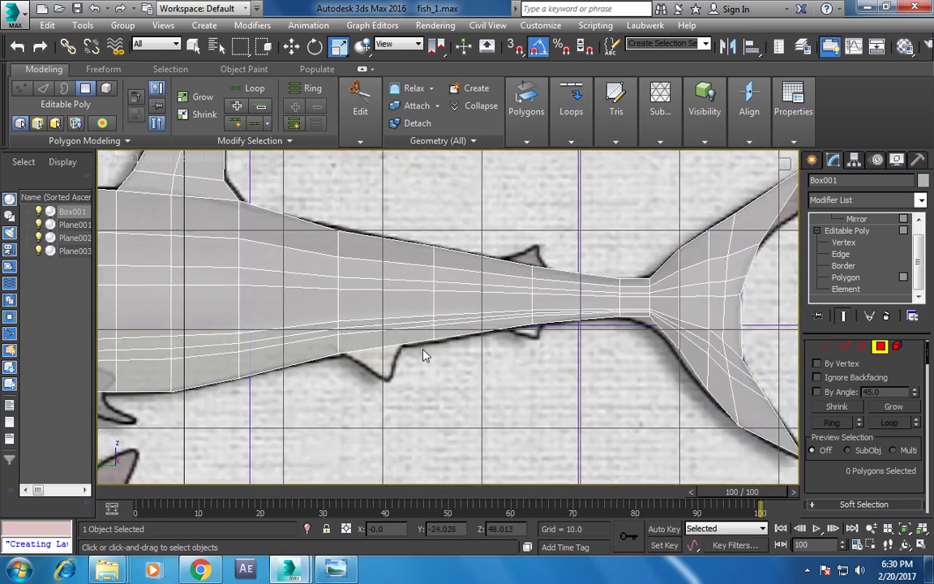
click(844, 230)
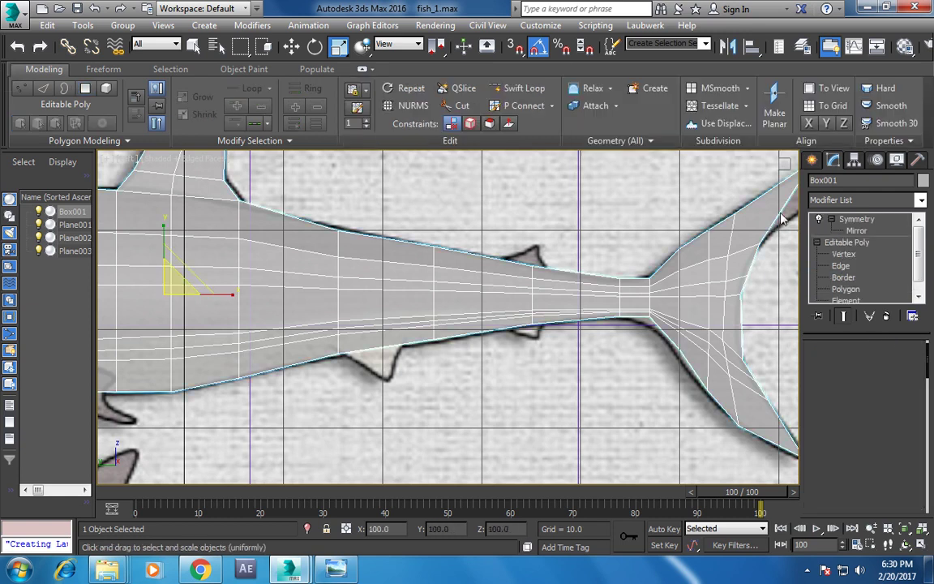
click(846, 289)
click(847, 242)
click(519, 88)
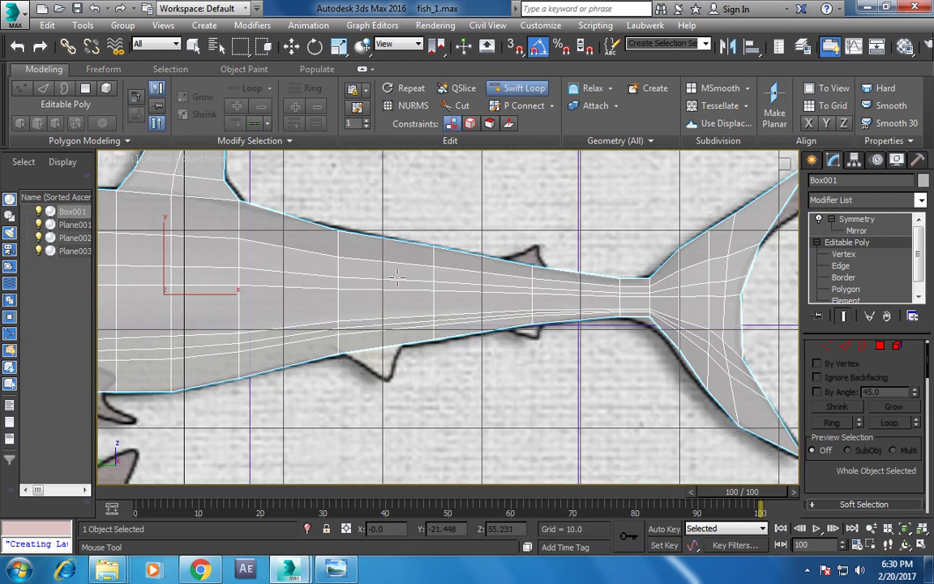
key(alt+w)
key(alt+w)
scroll(695, 428, up, 3)
alt+middle_drag(725, 407, 649, 325)
key(alt+w)
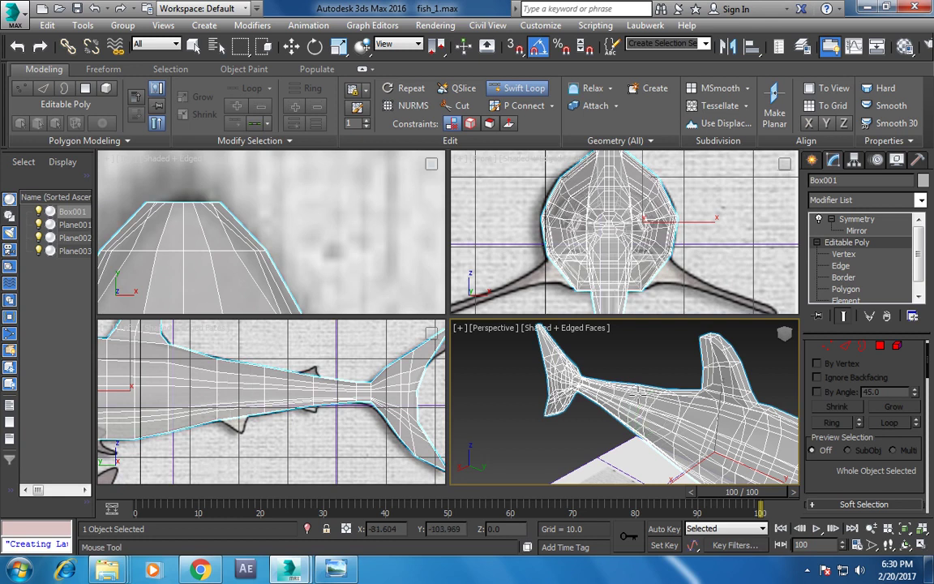
key(w)
In the enlarged side view, switch to Polygon level and select belly polygon 28 under the lower fin.
middle_click(219, 384)
key(alt+w)
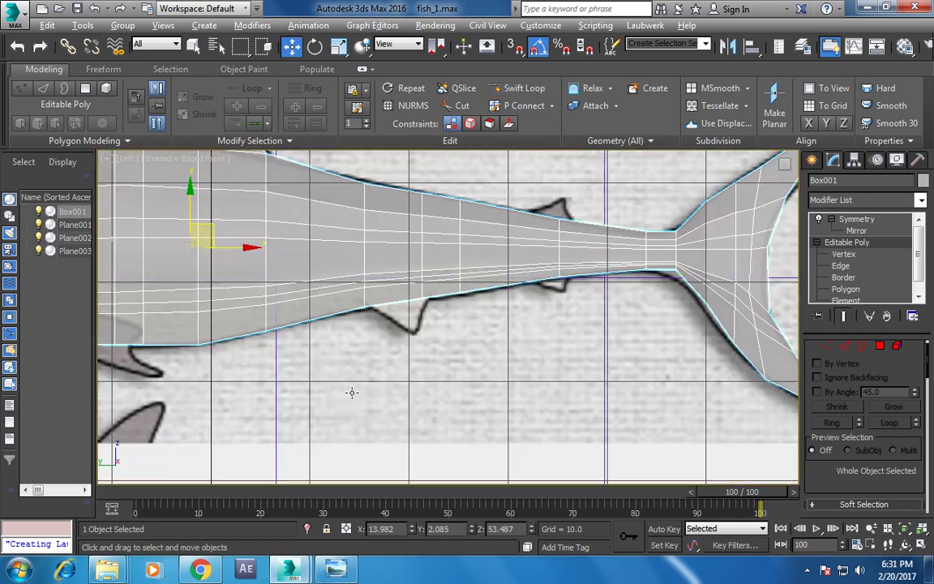
middle_drag(351, 392, 407, 350)
click(846, 289)
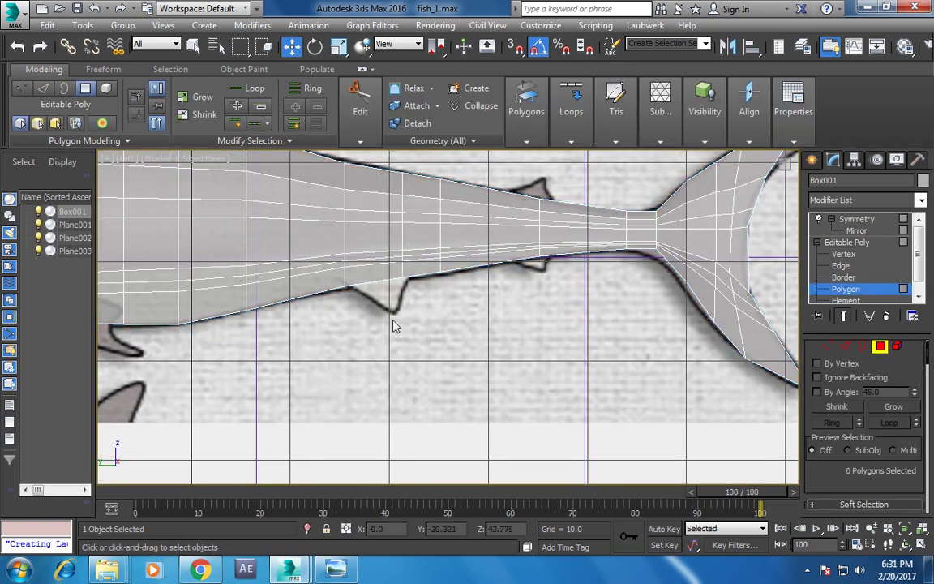
drag(386, 289, 388, 284)
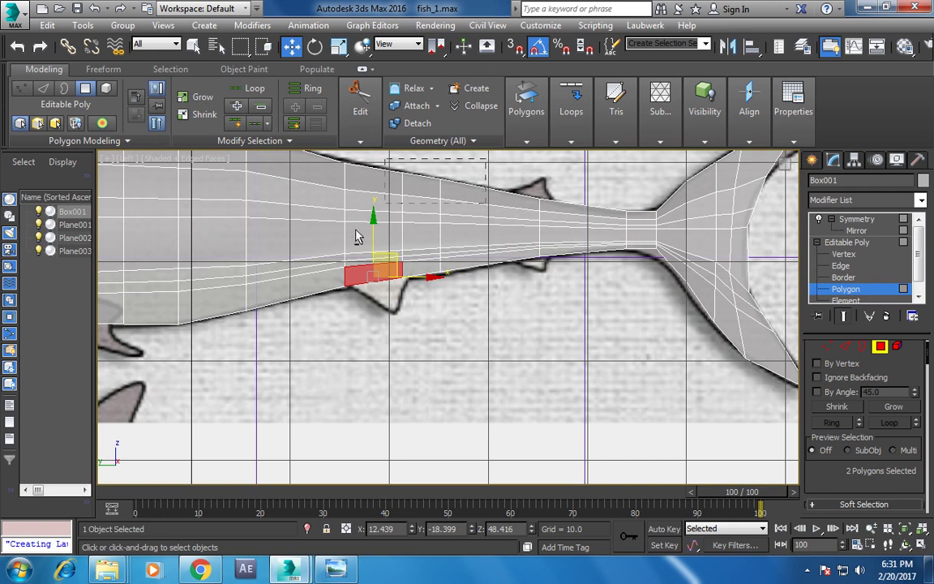
drag(322, 278, 322, 279)
click(430, 196)
drag(477, 158, 310, 280)
scroll(415, 268, up, 3)
scroll(881, 459, down, 2)
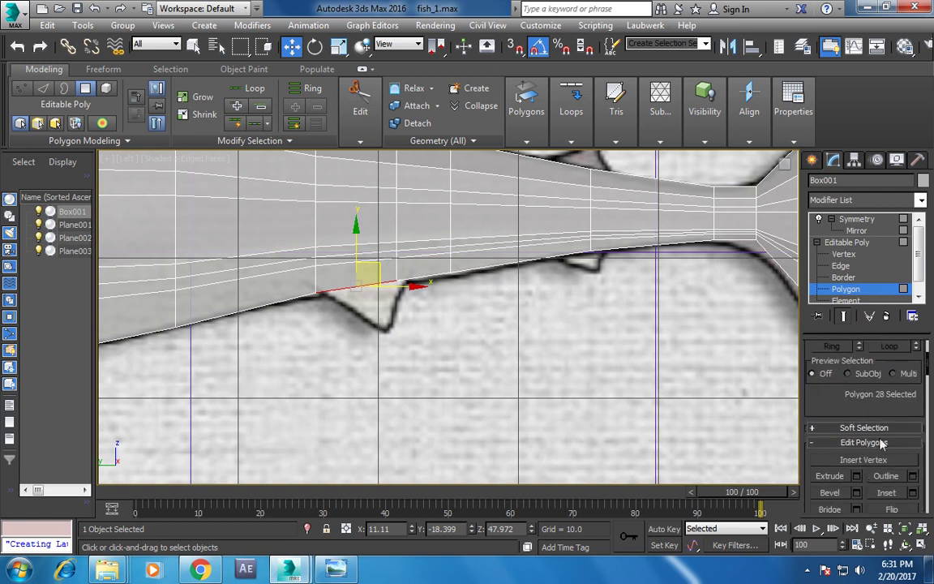
Extrude polygon 28 by 1.335, scale the new face to 78%, and shift it toward the fin's point.
click(858, 478)
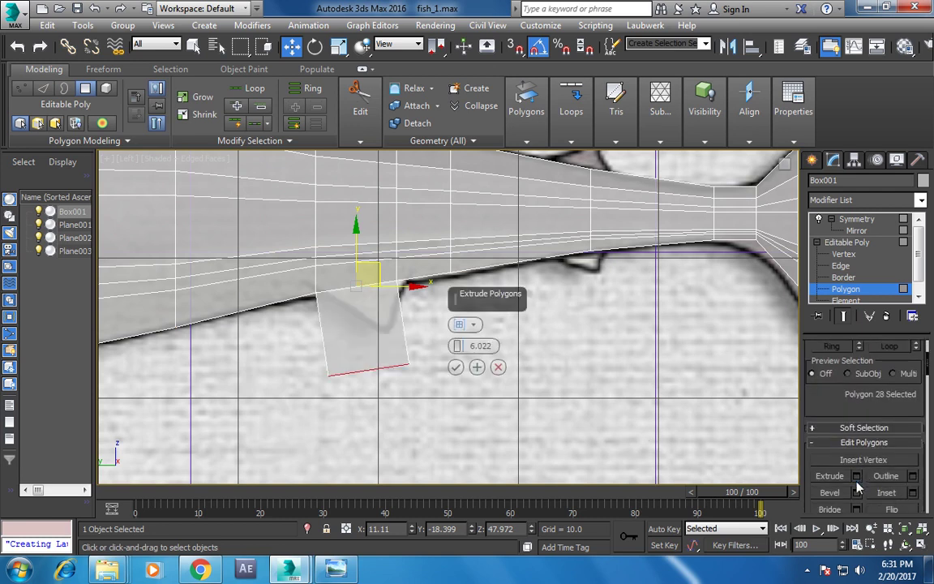
drag(455, 349, 463, 375)
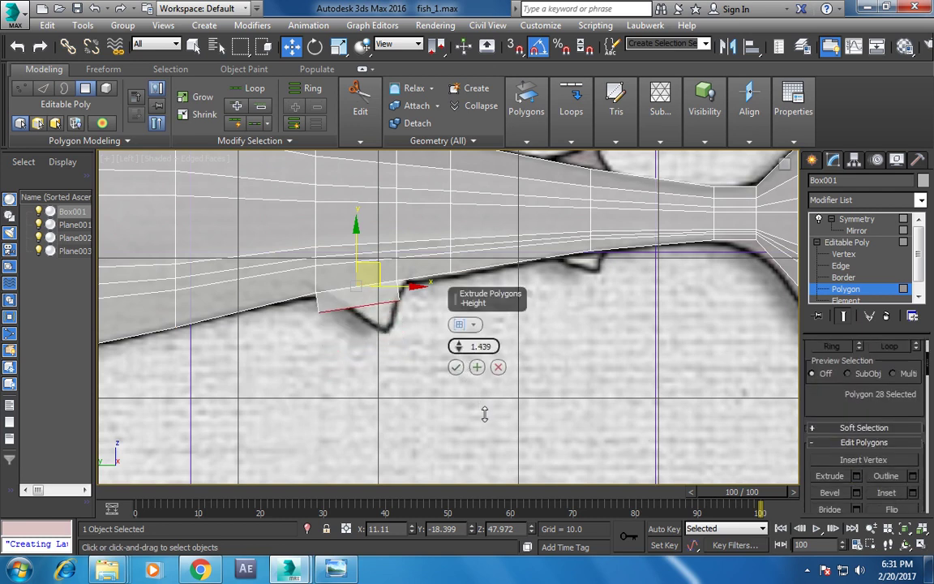
click(460, 369)
key(r)
mouse_move(366, 299)
mouse_down()
mouse_move(396, 325)
mouse_move(430, 306)
mouse_up()
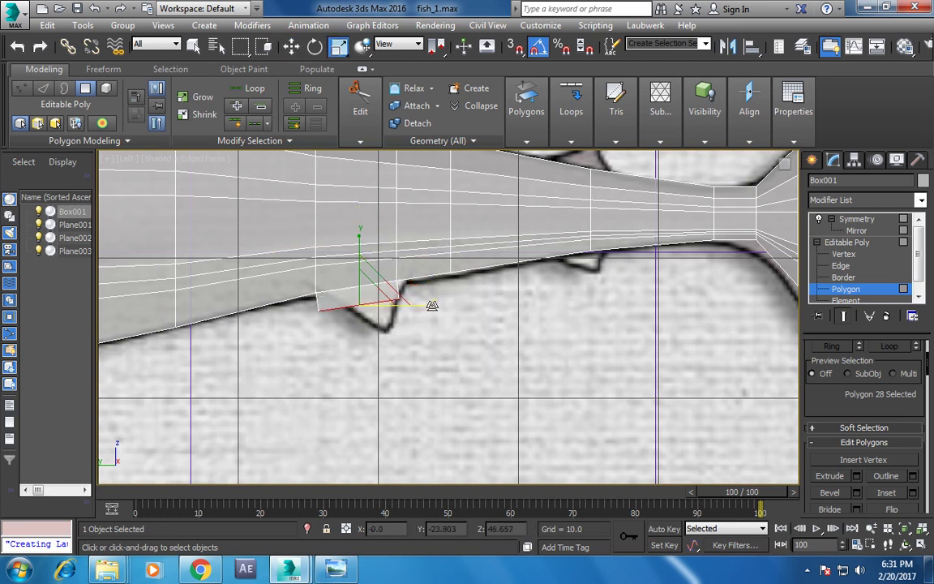
key(w)
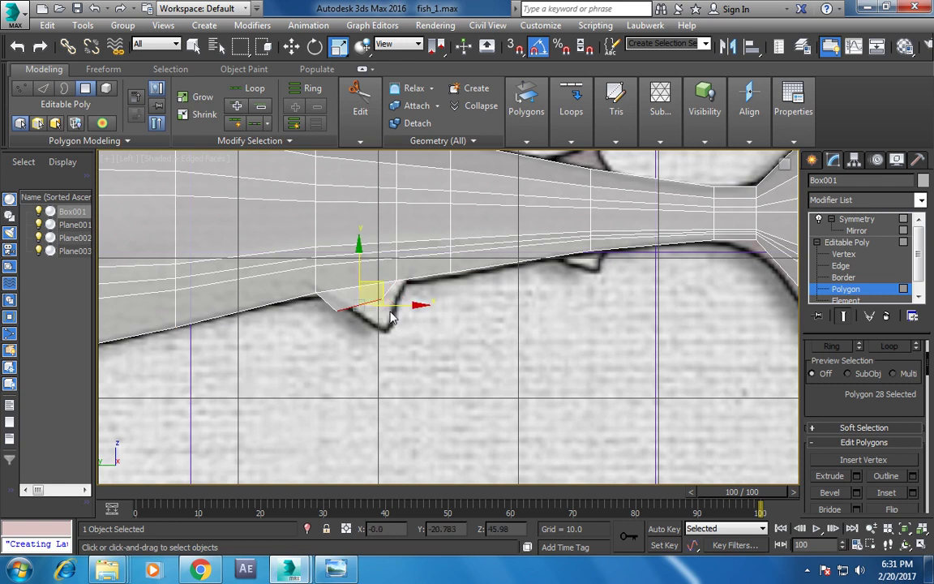
drag(380, 287, 396, 279)
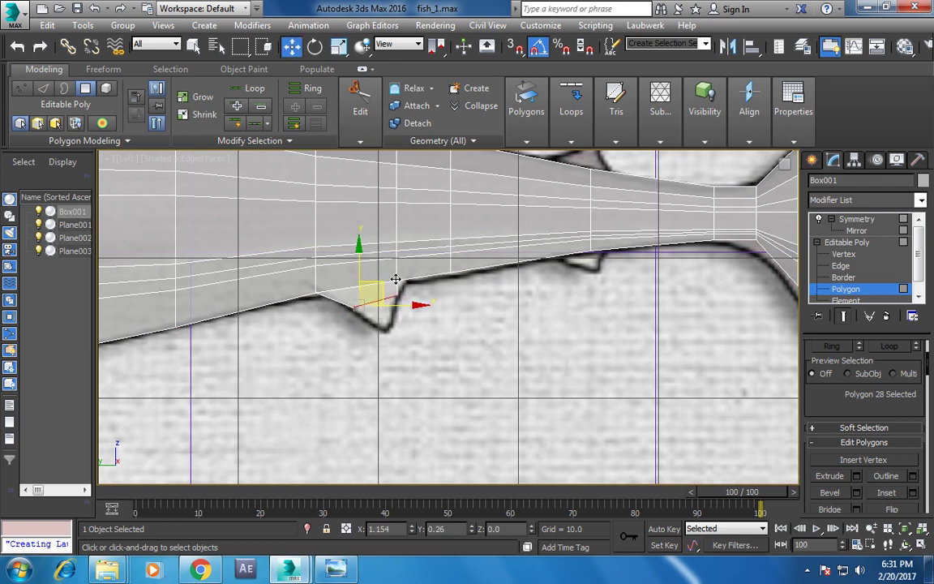
scroll(420, 306, up, 3)
scroll(423, 313, up, 1)
scroll(421, 316, up, 2)
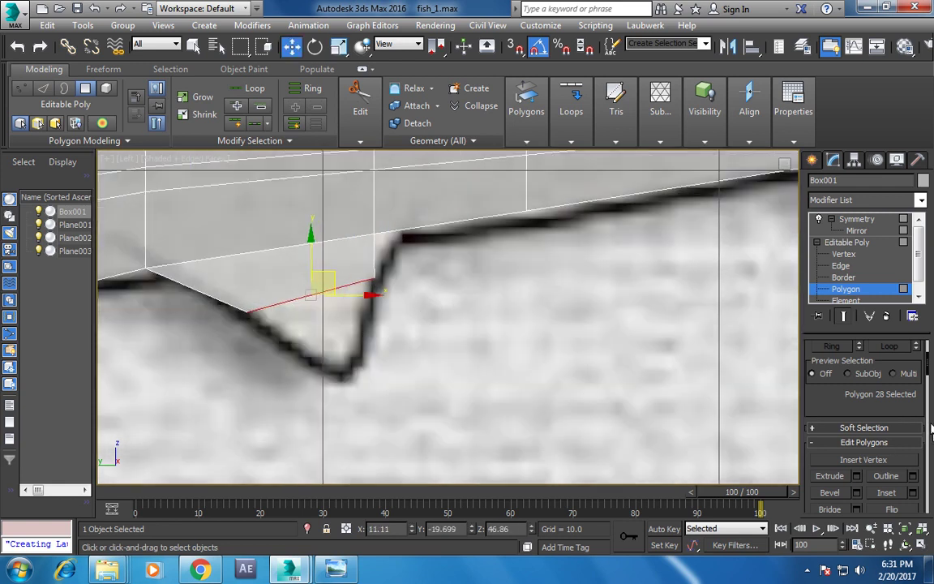
Extrude polygon 28 a second time and scale the new face down toward a point.
click(857, 476)
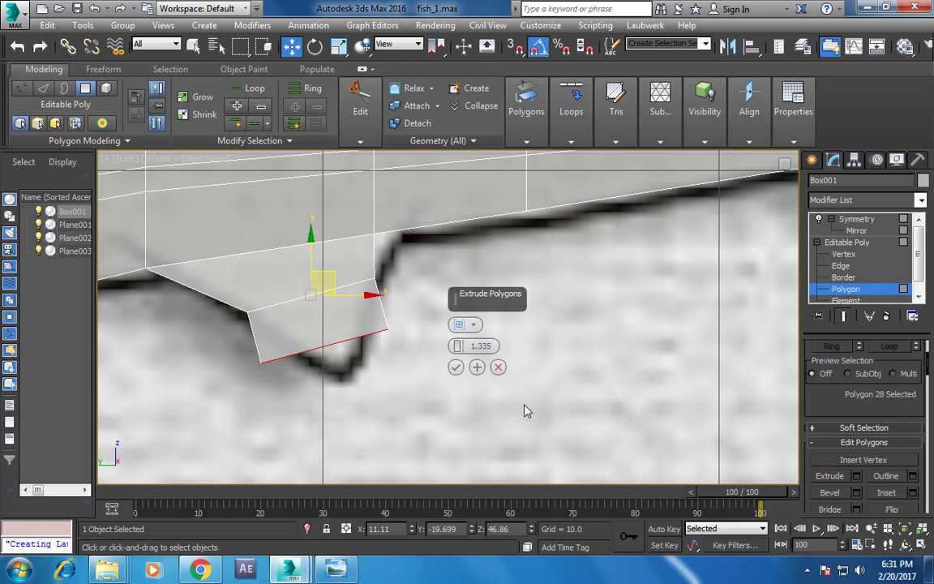
drag(460, 347, 460, 331)
click(456, 367)
key(r)
mouse_move(398, 374)
mouse_down()
mouse_move(316, 375)
mouse_move(365, 350)
mouse_up()
key(w)
Inspect the fin stub from below in Perspective, isolating the selected polygon and then unhiding the mesh.
key(alt+w)
right_click(645, 403)
key(alt+w)
mouse_move(645, 403)
alt+middle_down()
mouse_move(547, 335)
mouse_move(581, 344)
alt+middle_up()
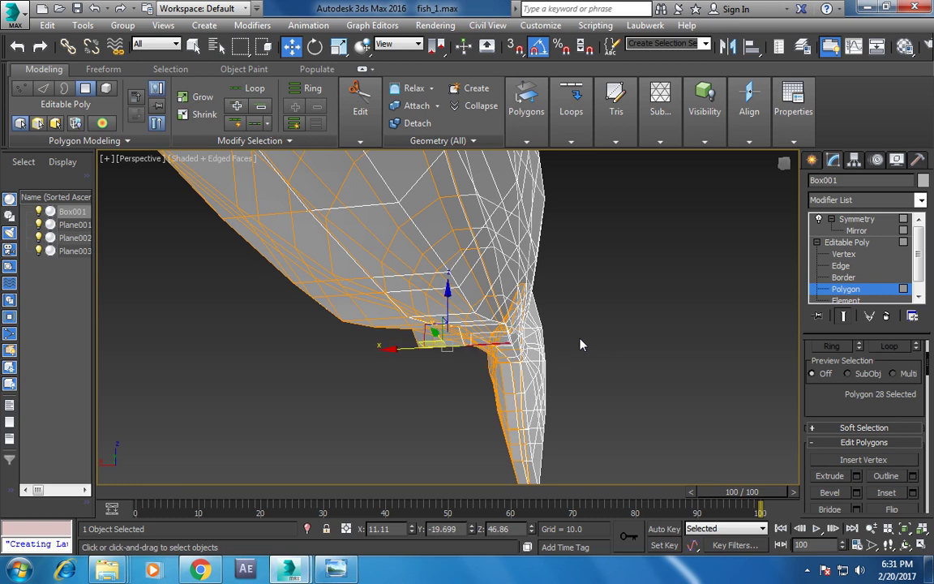
key(ctrl+z)
key(ctrl+z)
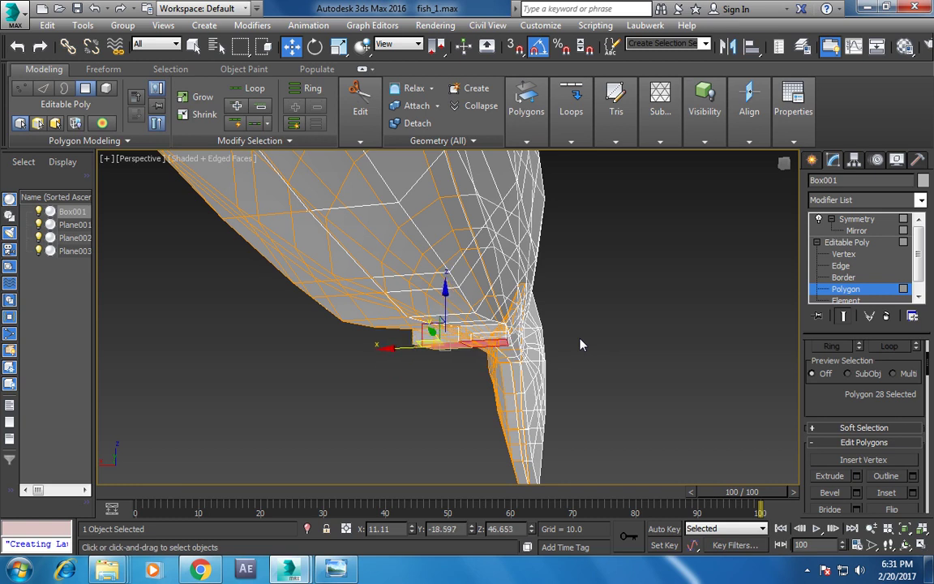
alt+middle_drag(581, 345, 573, 346)
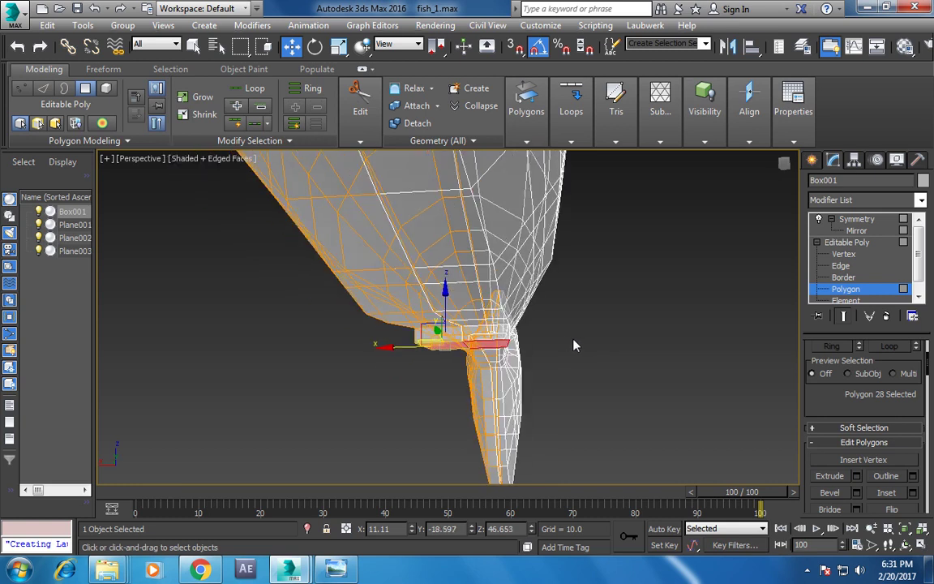
key(alt+w)
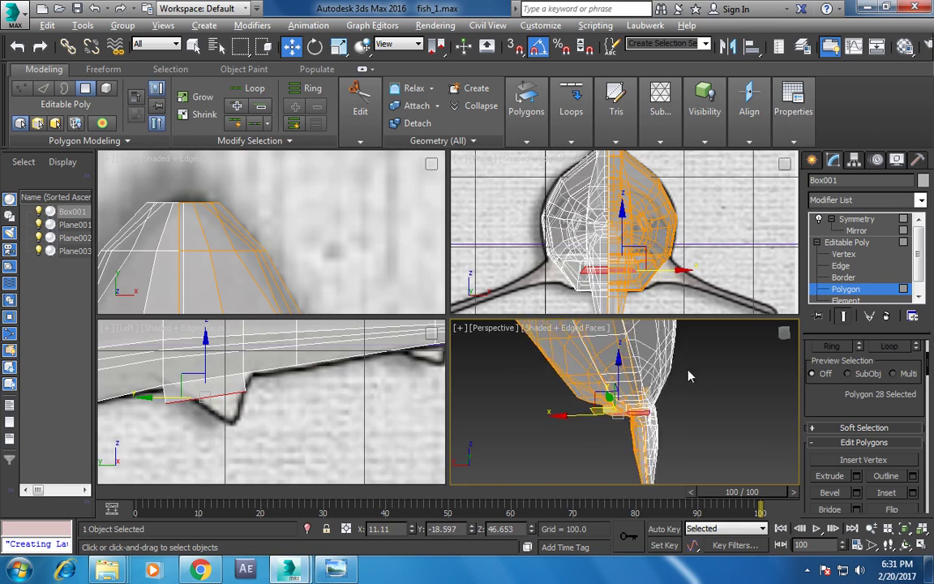
key(alt+w)
alt+middle_drag(529, 312, 474, 308)
key(alt+i)
key(alt+u)
scroll(559, 332, up, 3)
mouse_move(548, 340)
alt+middle_down()
mouse_move(574, 332)
mouse_move(533, 352)
alt+middle_up()
At Vertex level, move the stub's corner vertices in the side view onto the reference lower-fin outline.
key(1)
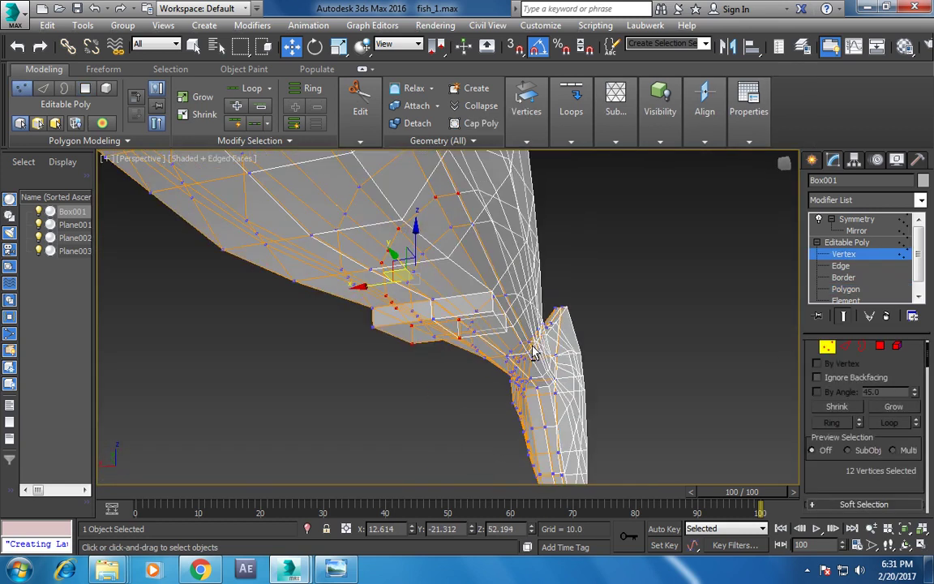
click(379, 313)
ctrl+click(378, 311)
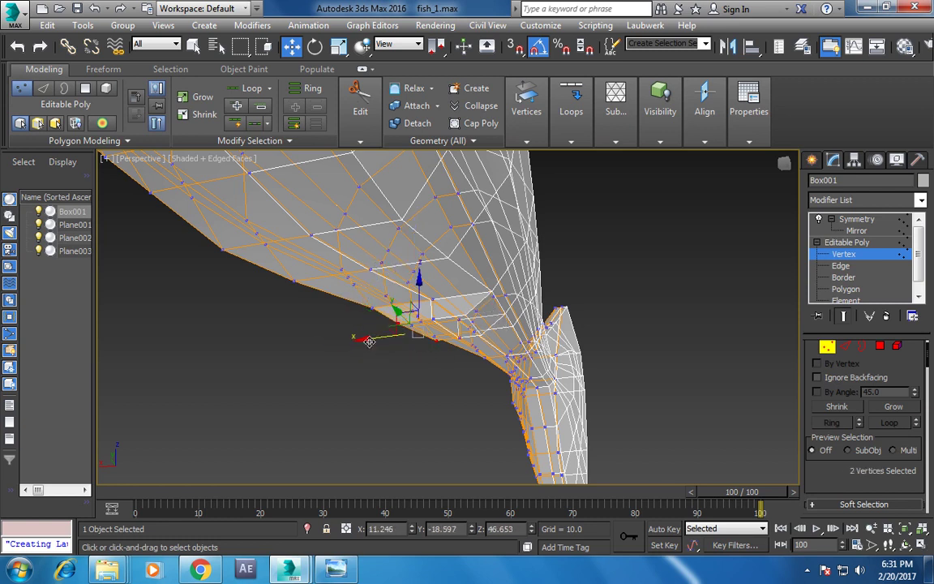
key(alt+w)
key(alt+w)
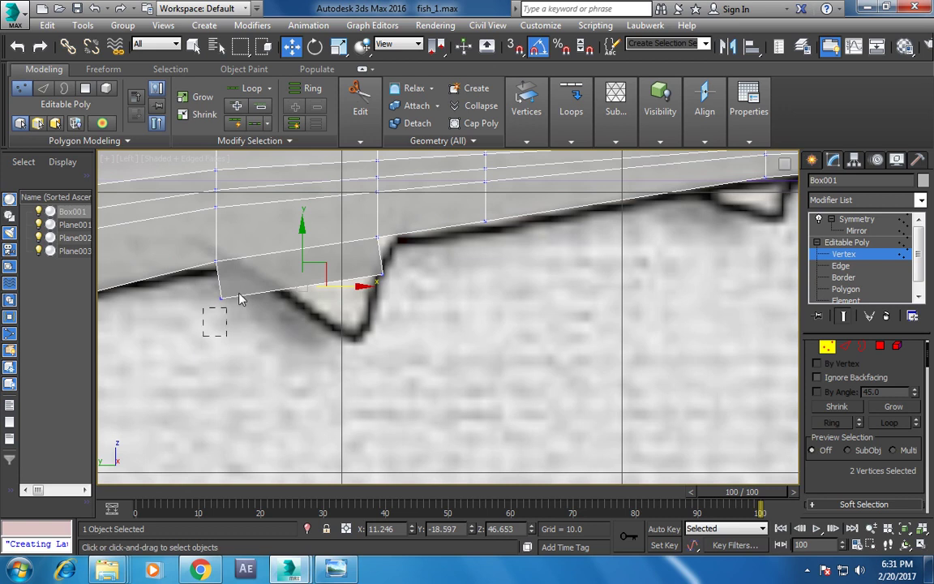
click(222, 295)
drag(227, 292, 287, 291)
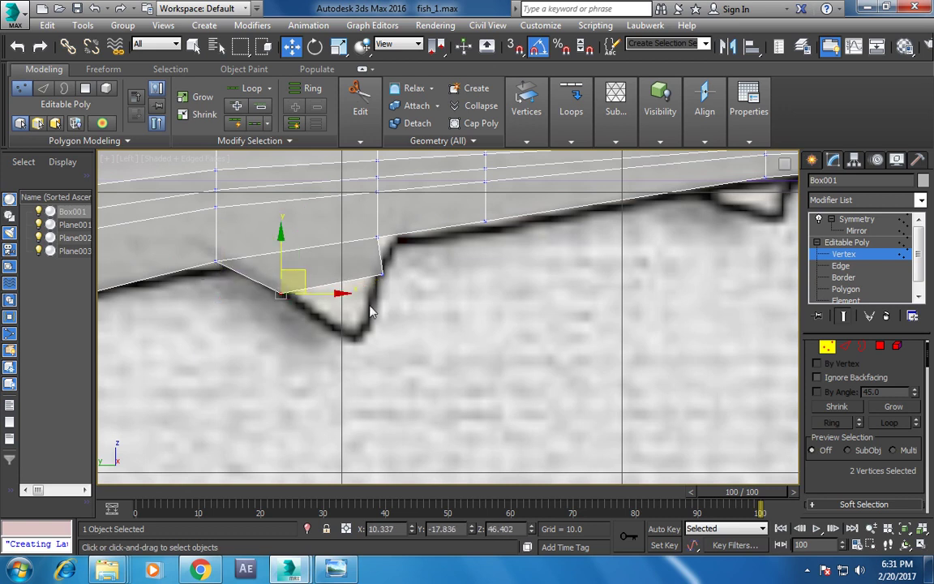
click(381, 275)
drag(389, 249, 415, 223)
click(378, 239)
drag(353, 302, 352, 296)
drag(431, 271, 422, 271)
click(884, 347)
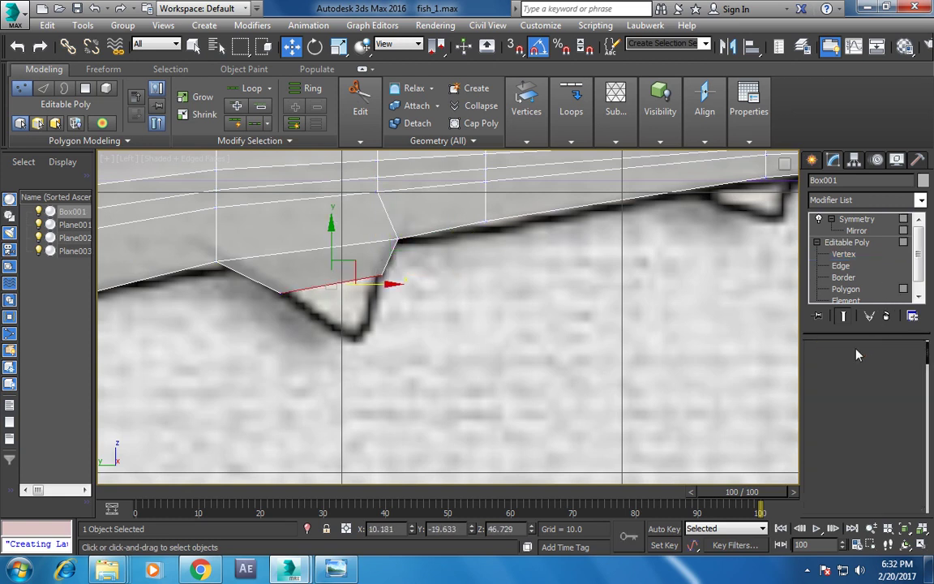
scroll(853, 468, down, 3)
Extrude the stub polygon downward, narrow its bottom face, and shift the tip to match the reference.
click(857, 452)
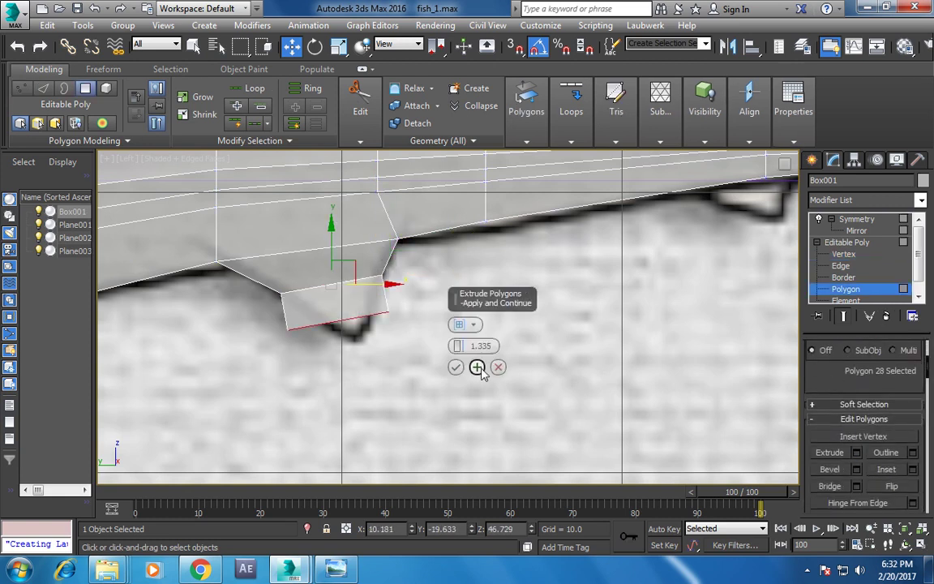
drag(456, 347, 456, 326)
click(456, 367)
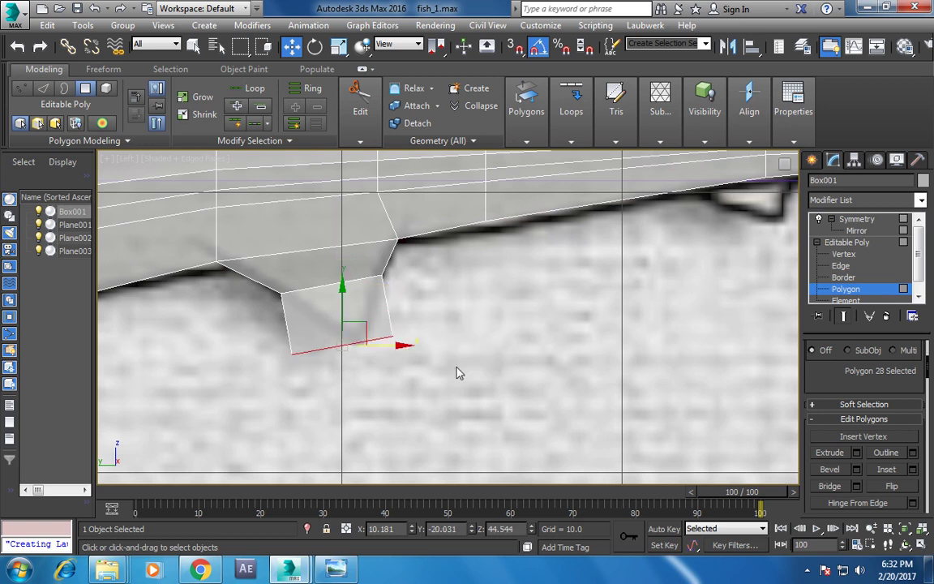
key(r)
drag(351, 350, 399, 418)
key(ctrl+z)
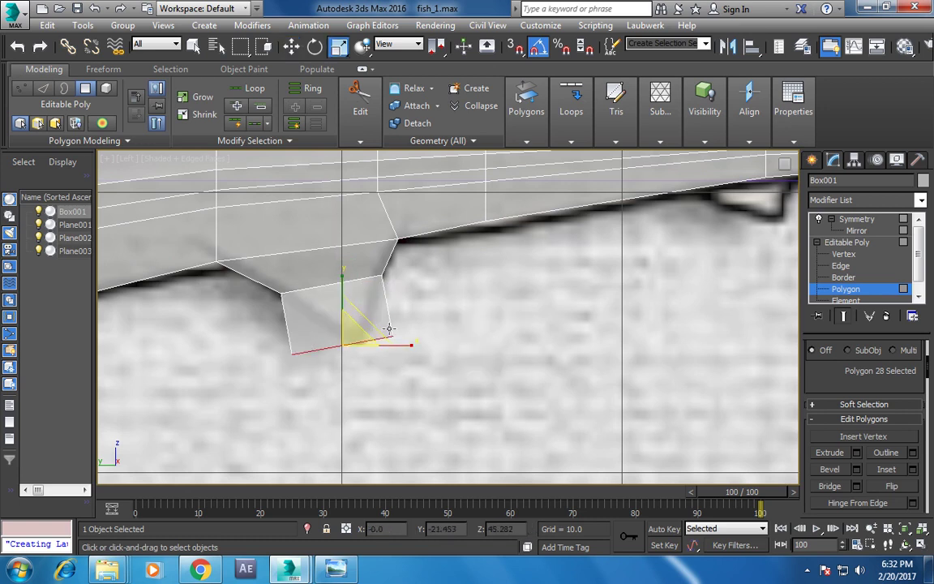
key(ctrl+y)
key(w)
drag(361, 326, 366, 320)
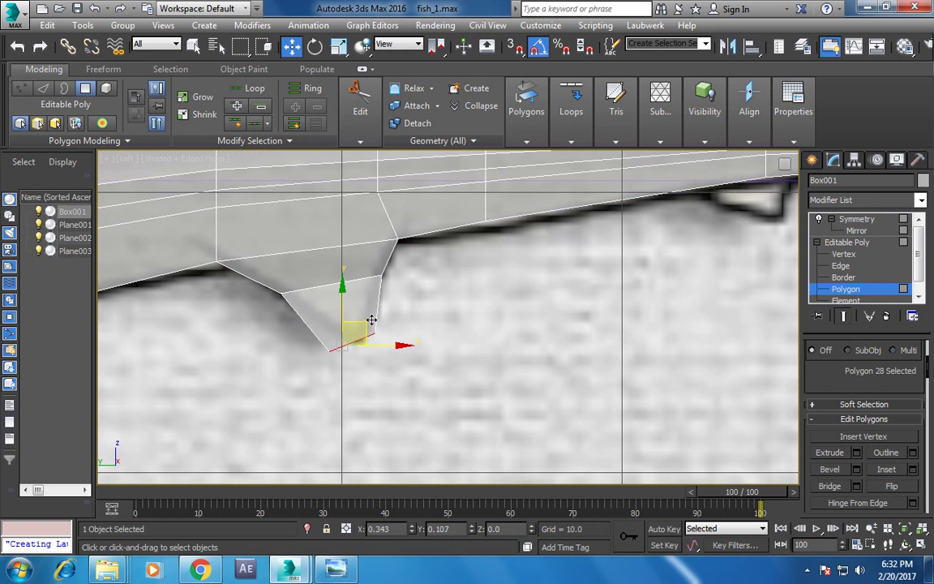
Orbit the Perspective view around the shark, hiding the mirrored half and clearing the polygon selection.
key(alt+w)
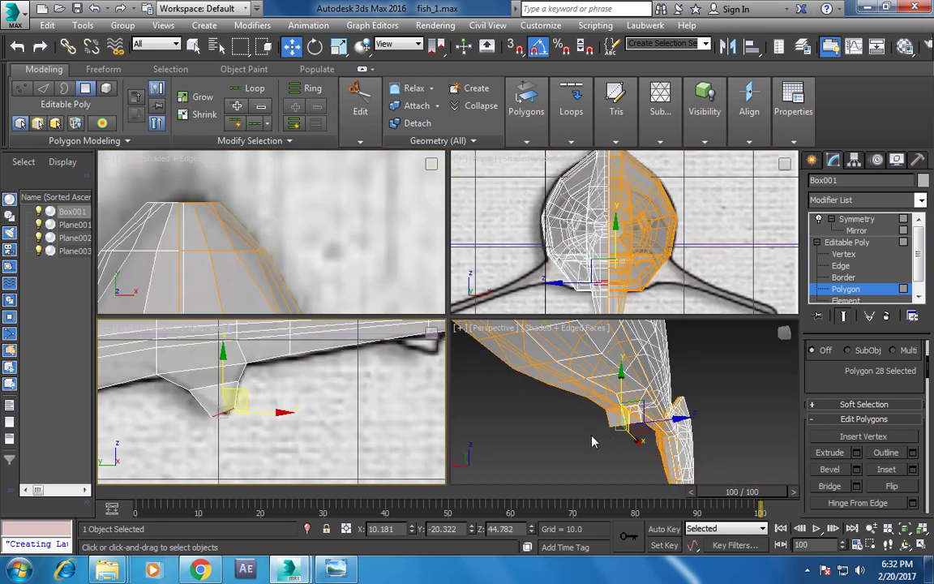
key(alt+w)
mouse_move(581, 359)
alt+middle_down()
mouse_move(543, 350)
mouse_move(324, 371)
mouse_move(381, 379)
mouse_move(286, 330)
alt+middle_up()
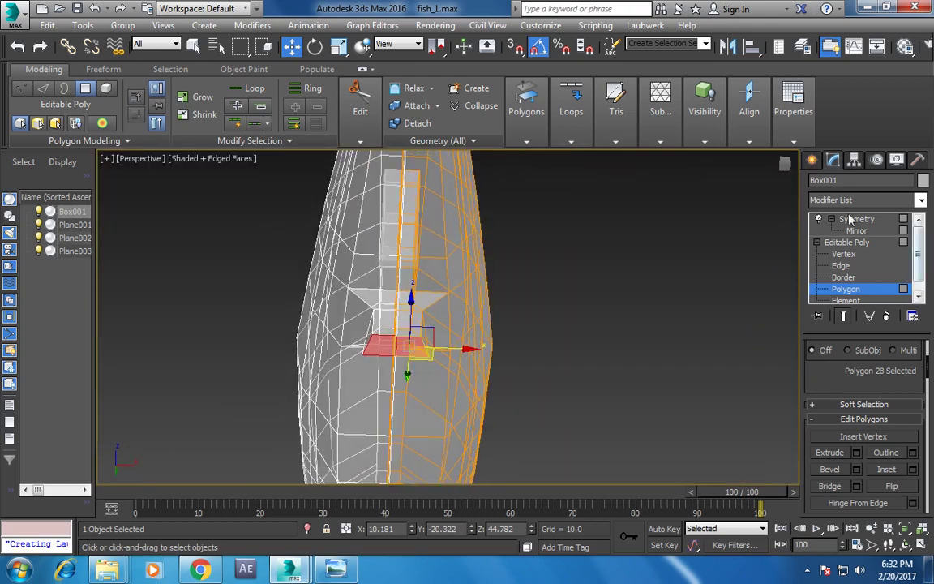
click(820, 224)
alt+middle_drag(463, 341, 610, 401)
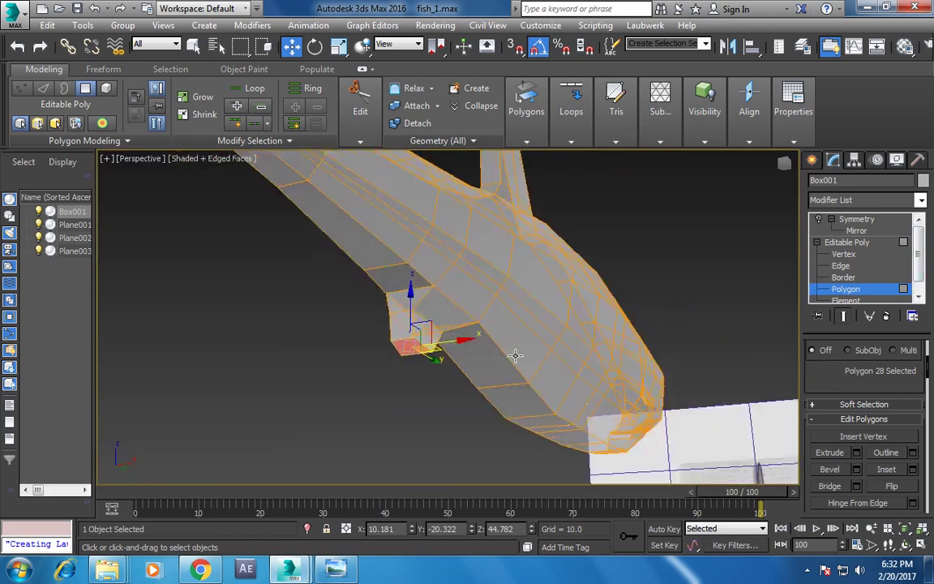
click(376, 317)
ctrl+click(405, 328)
click(435, 358)
scroll(432, 342, down, 5)
alt+middle_drag(433, 342, 595, 393)
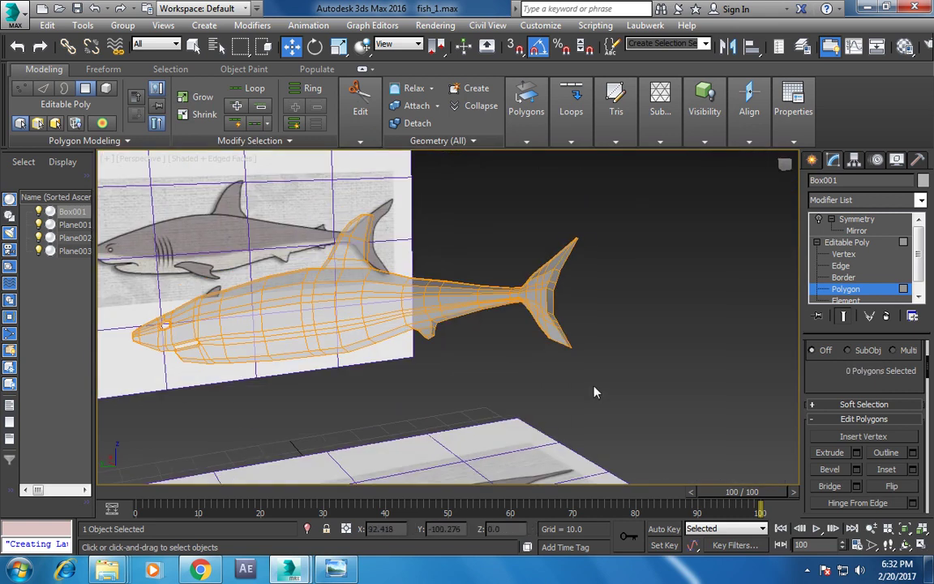
Leave polygon editing and zoom the enlarged side view in on the shark's belly.
click(864, 243)
alt+middle_drag(640, 278, 449, 289)
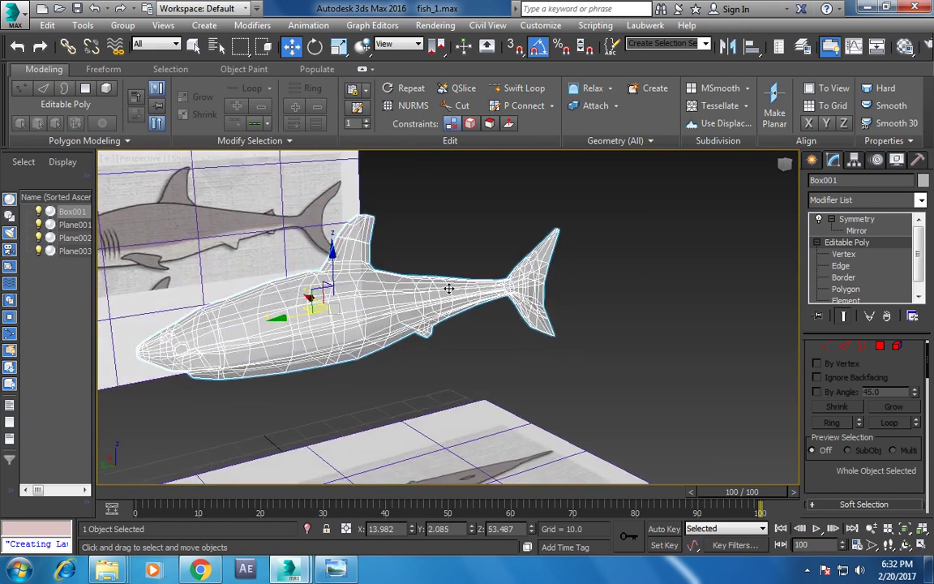
key(alt+w)
key(alt+w)
scroll(316, 366, down, 3)
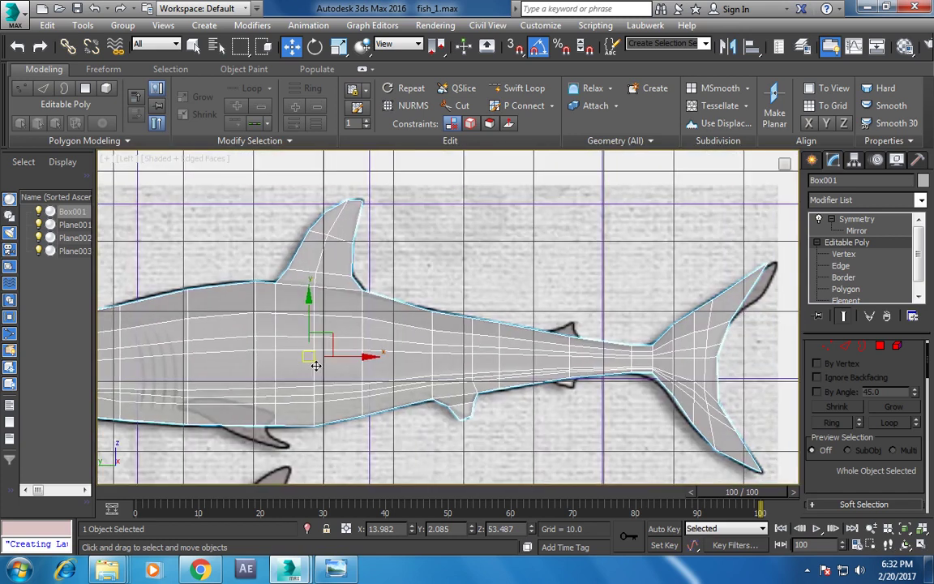
scroll(463, 368, up, 2)
scroll(463, 356, up, 3)
scroll(455, 329, up, 1)
scroll(455, 329, up, 1)
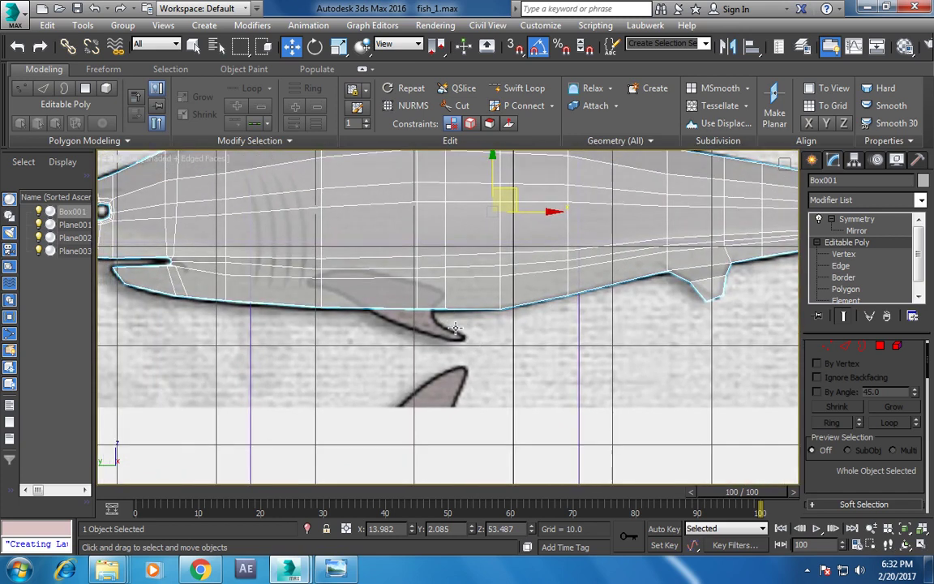
Select the two belly polygons above the pectoral fin reference and check them in Perspective.
click(882, 347)
click(381, 280)
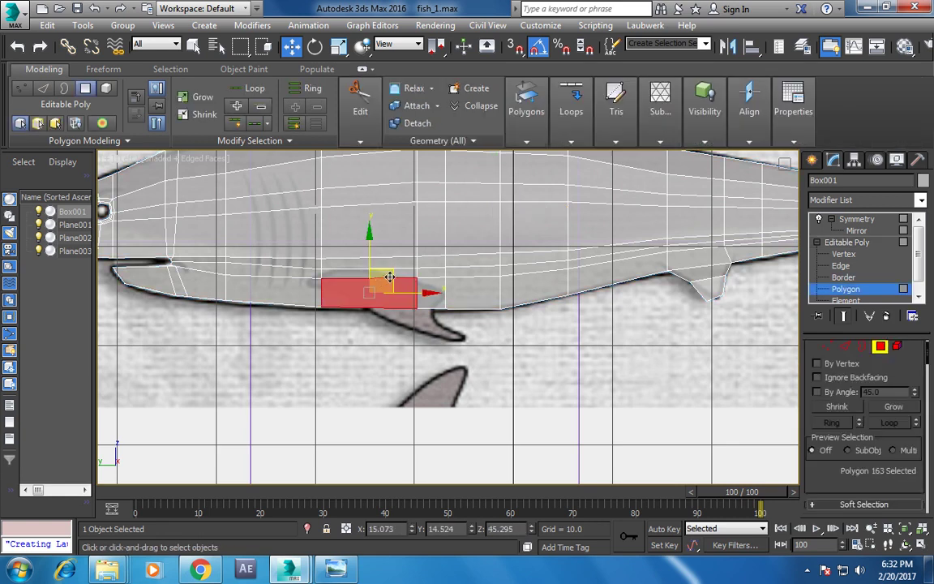
key(alt+w)
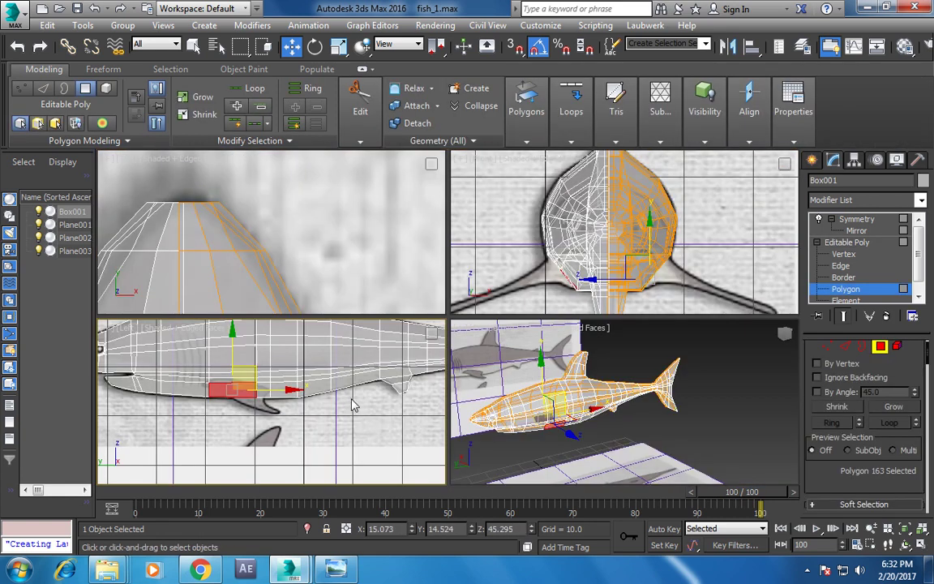
key(alt+w)
ctrl+click(422, 318)
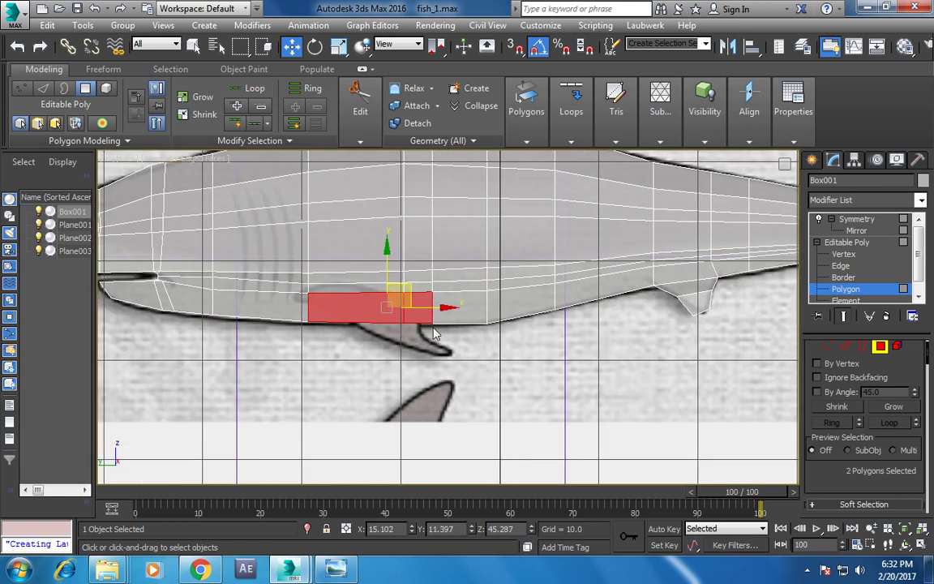
scroll(831, 460, down, 3)
key(alt+w)
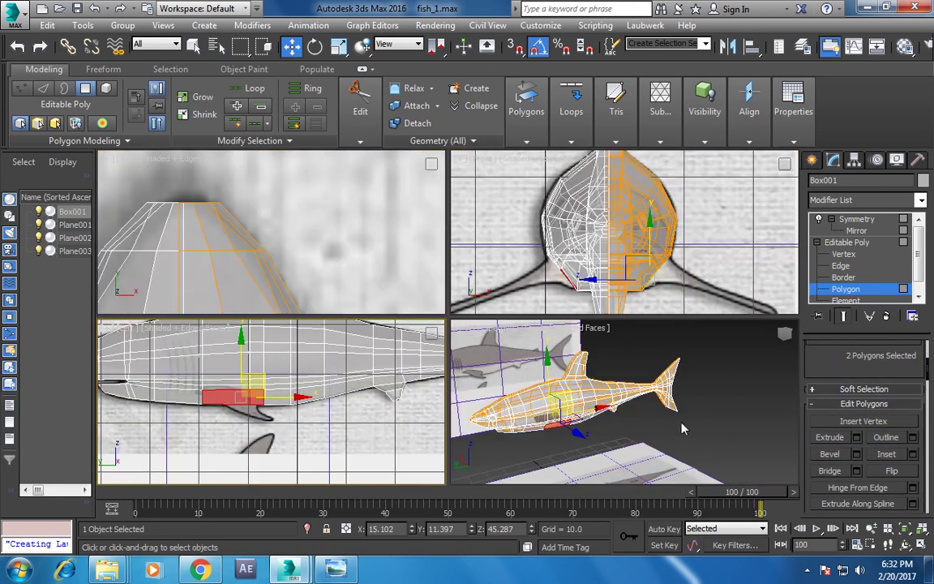
key(alt+w)
mouse_move(486, 299)
alt+middle_down()
mouse_move(542, 303)
mouse_move(594, 265)
mouse_move(504, 295)
alt+middle_up()
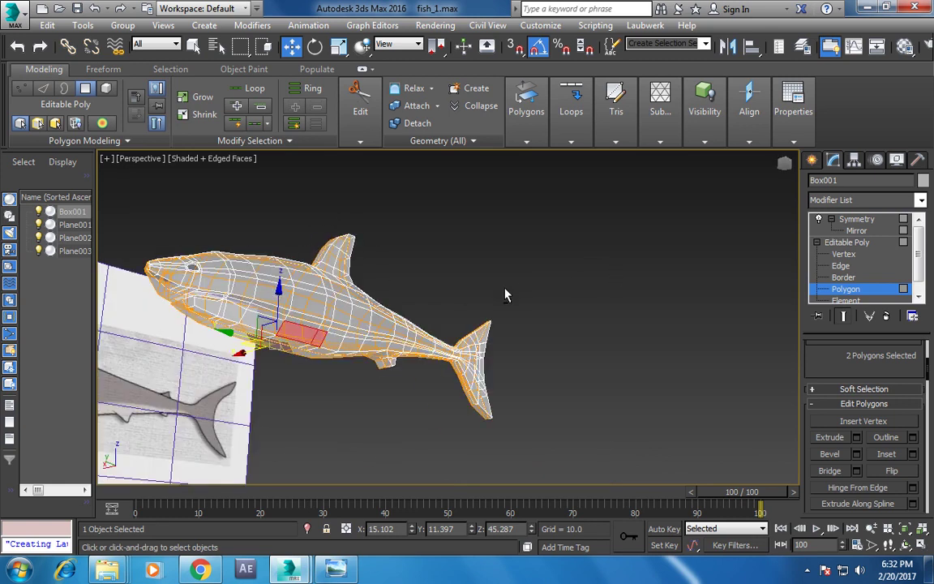
key(alt+w)
key(alt+w)
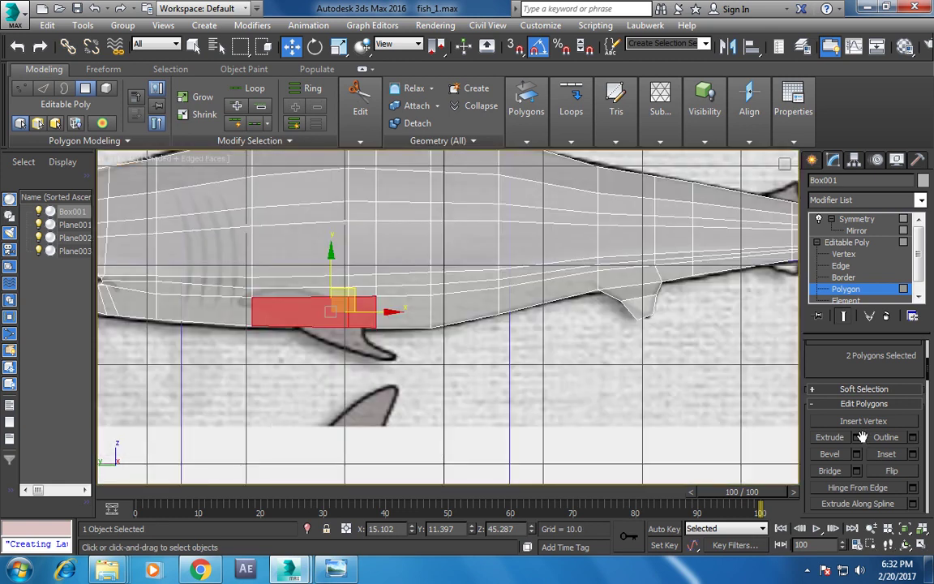
Extrude the two belly polygons, shrink them, and tilt them to the pectoral fin angle.
click(856, 437)
click(456, 367)
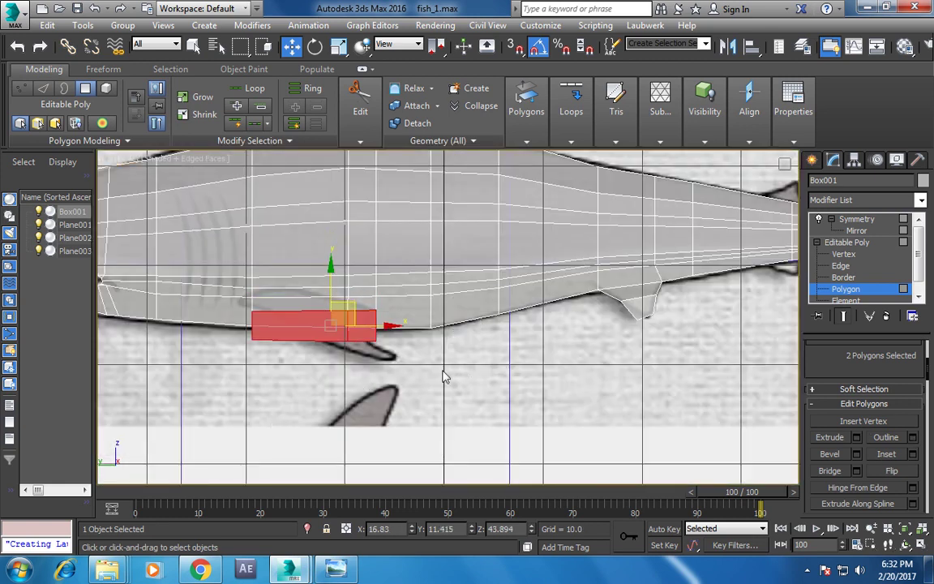
key(r)
drag(334, 314, 398, 378)
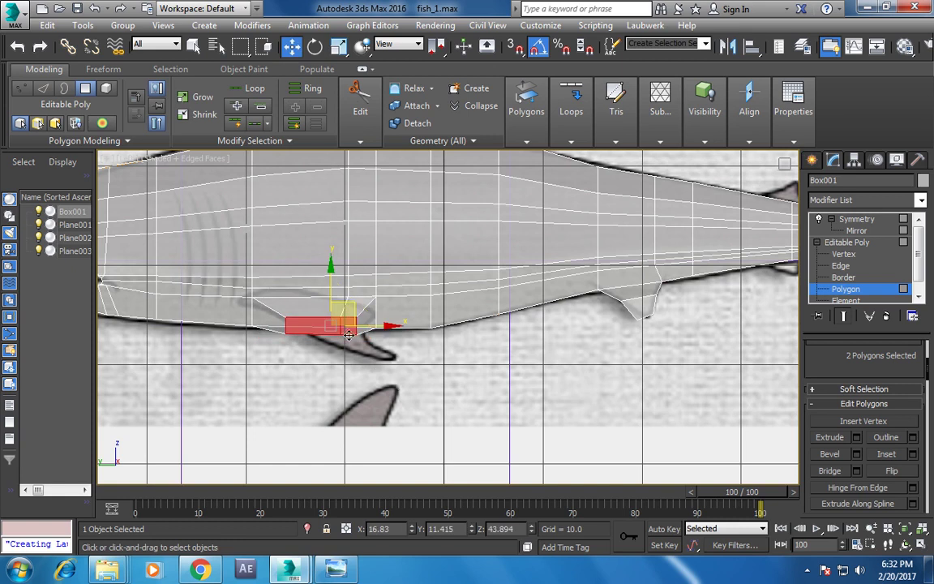
key(e)
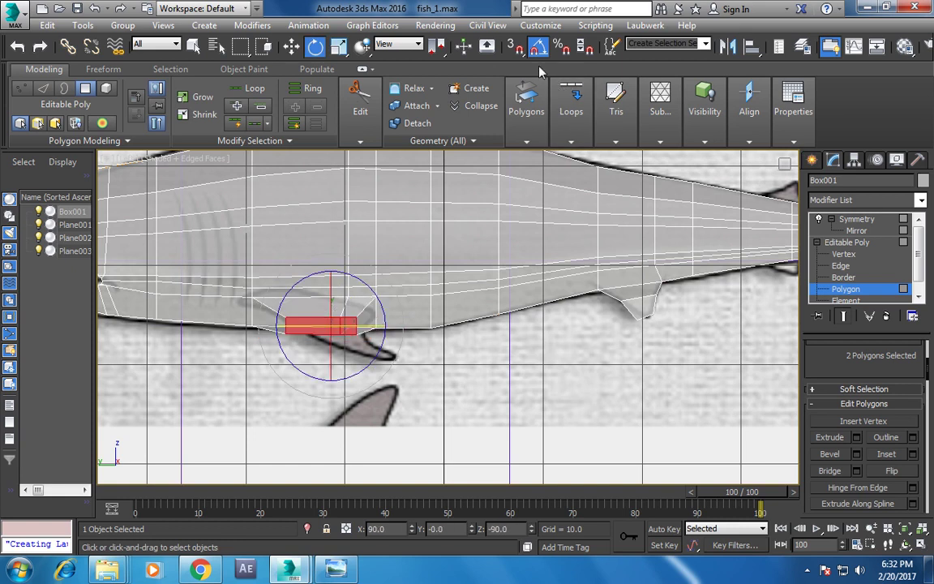
drag(377, 329, 442, 318)
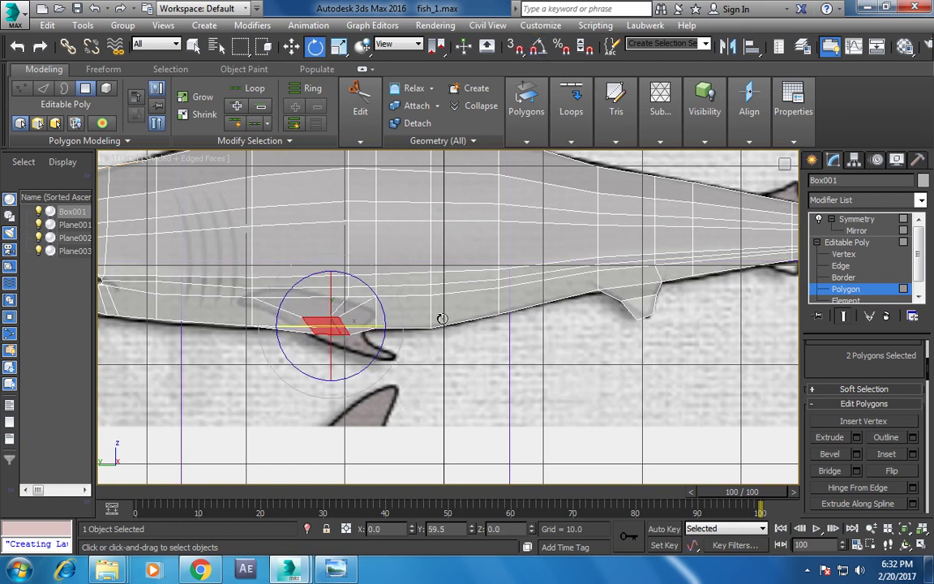
Inspect the pectoral fin start in Perspective, then recenter the enlarged side view on the belly.
key(w)
key(alt+w)
key(alt+w)
mouse_move(508, 354)
alt+middle_down()
mouse_move(513, 346)
mouse_move(431, 347)
mouse_move(361, 376)
alt+middle_up()
key(alt+w)
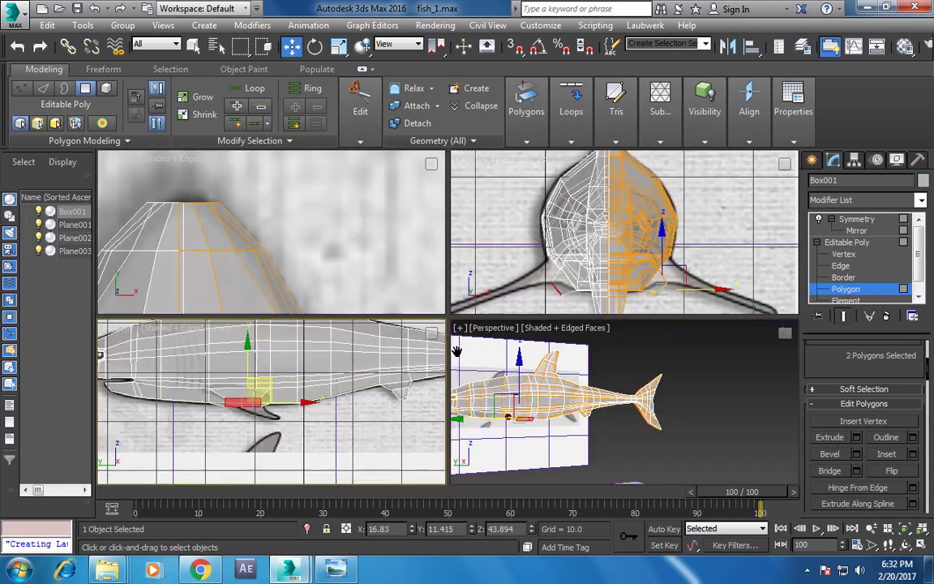
key(alt+w)
mouse_move(414, 333)
alt+middle_down()
mouse_move(476, 334)
mouse_move(401, 369)
alt+middle_up()
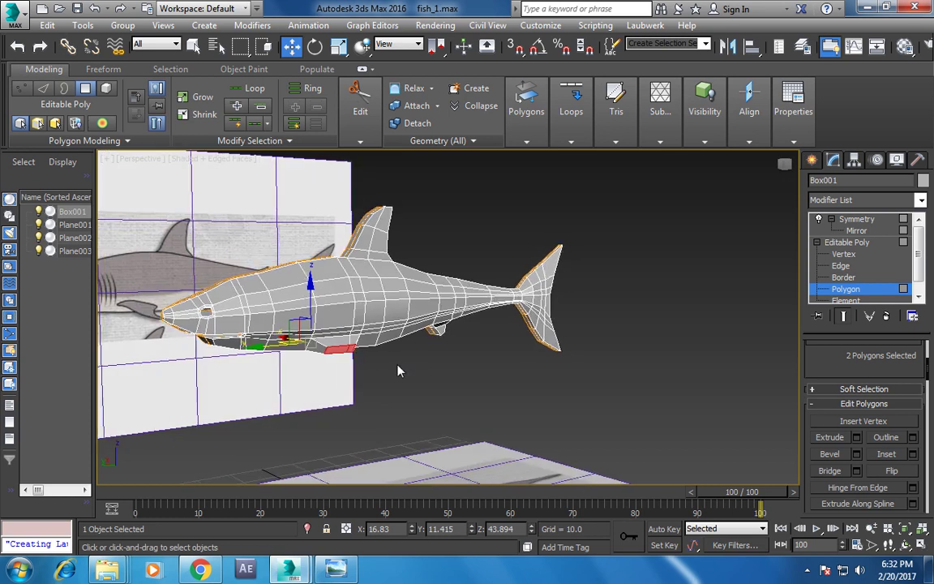
scroll(408, 370, up, 3)
key(e)
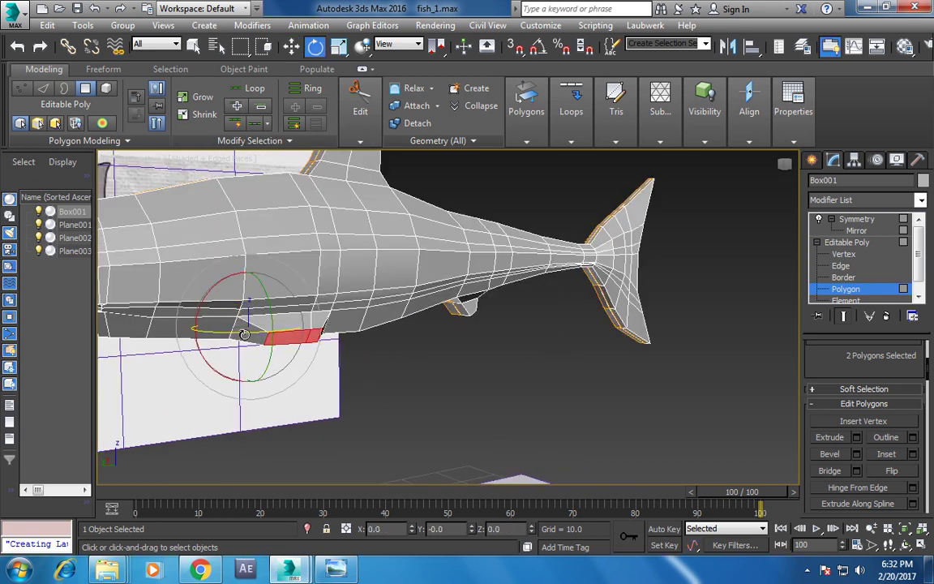
key(w)
key(alt+w)
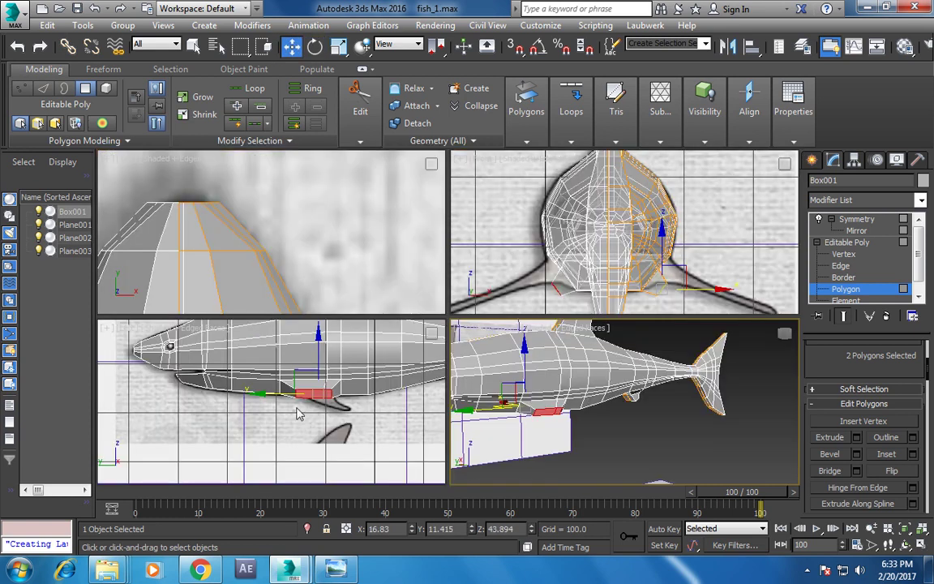
key(alt+w)
middle_drag(277, 412, 251, 418)
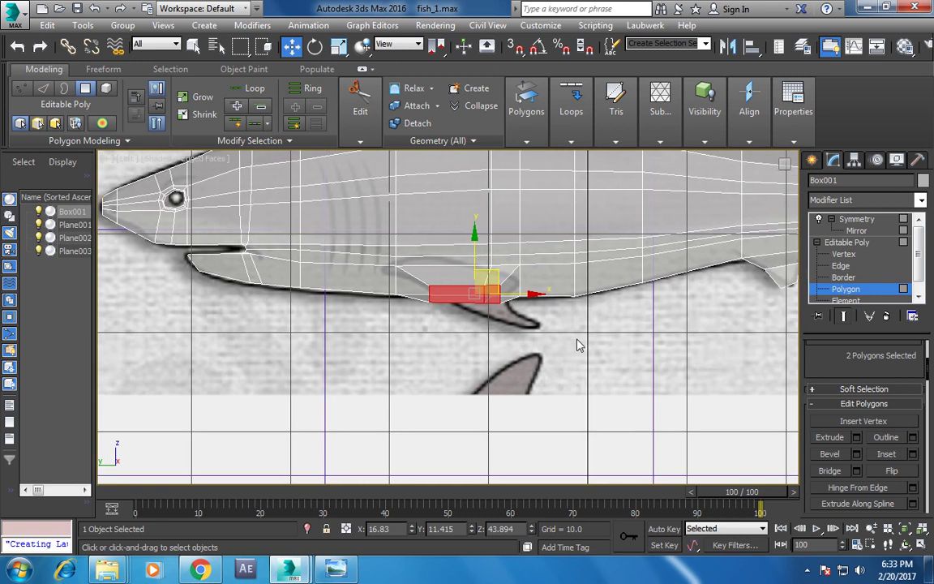
Extrude the two selected belly polygons to a height of 7.008.
click(857, 438)
mouse_move(460, 347)
mouse_down()
mouse_move(452, 298)
mouse_move(558, 317)
mouse_up()
click(455, 368)
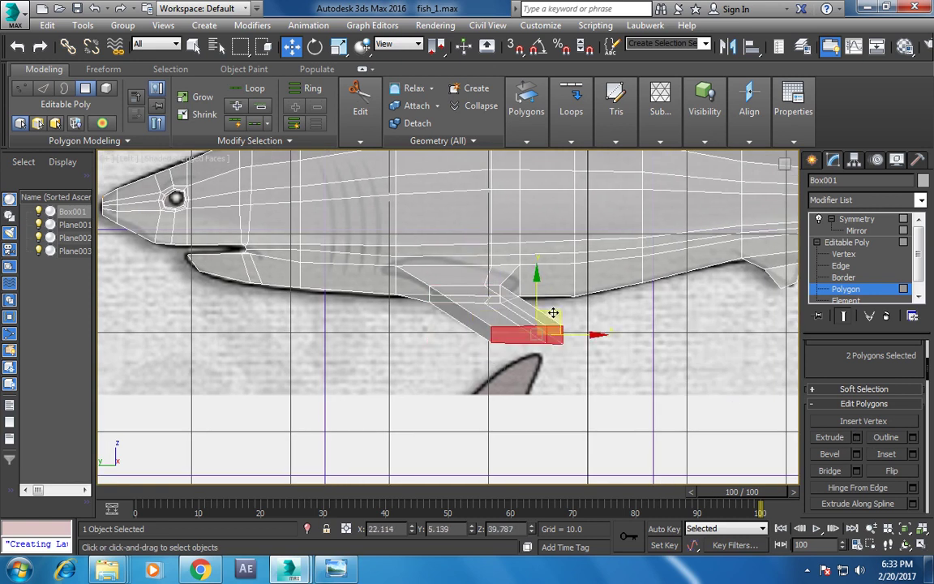
key(r)
key(w)
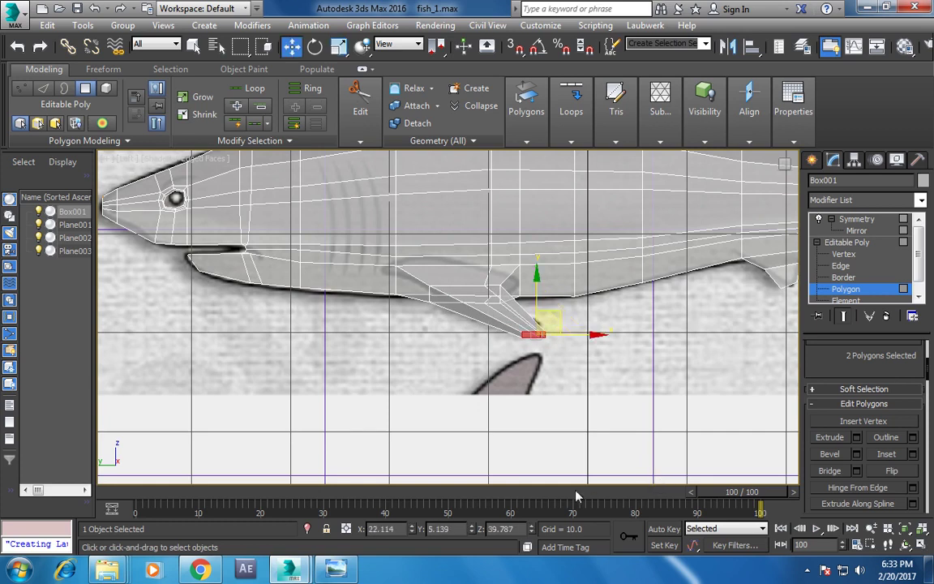
Check the new fin stub in Perspective and frame the fish body in the enlarged Top view.
key(alt+w)
key(alt+w)
alt+middle_drag(557, 397, 620, 390)
key(alt+w)
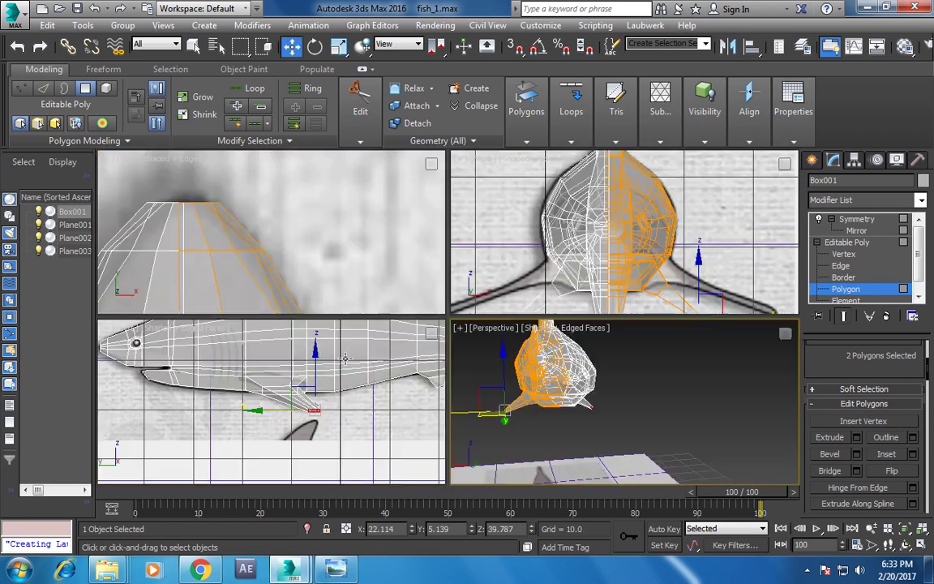
key(alt+w)
middle_drag(385, 297, 475, 244)
scroll(475, 244, down, 3)
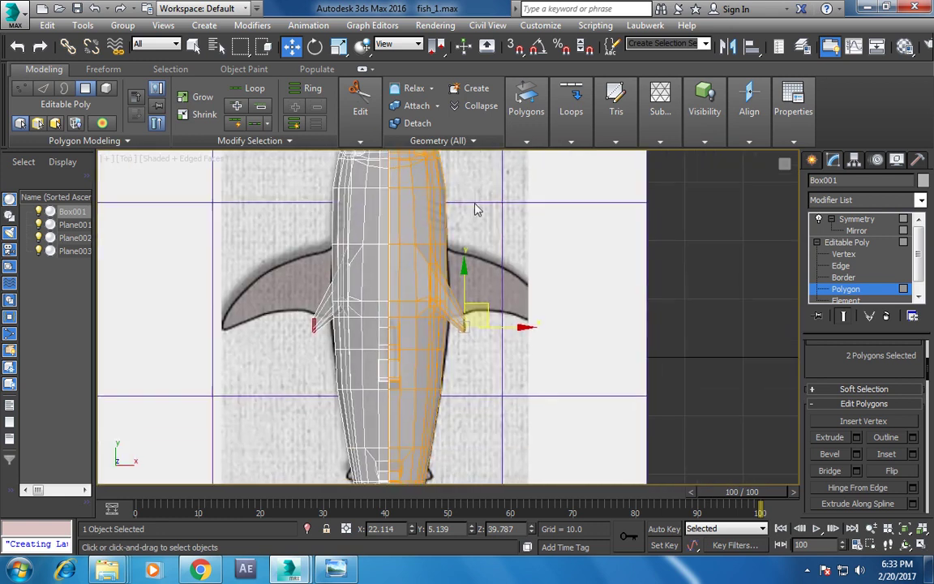
scroll(480, 327, up, 3)
scroll(476, 336, up, 2)
scroll(476, 336, down, 3)
scroll(500, 338, up, 2)
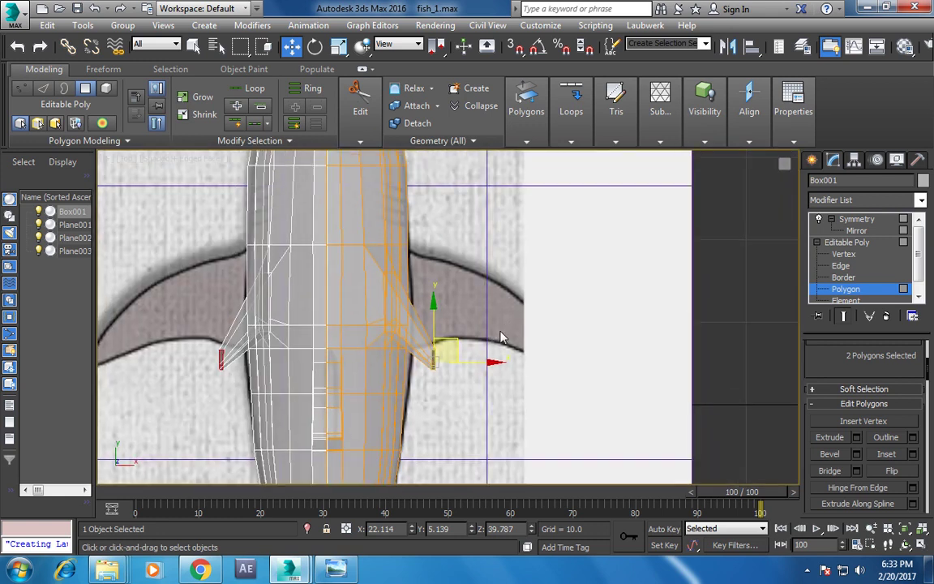
scroll(487, 336, up, 2)
Undo the pectoral-fin shaping back to the earlier polygon selection.
key(ctrl+z)
key(ctrl+z)
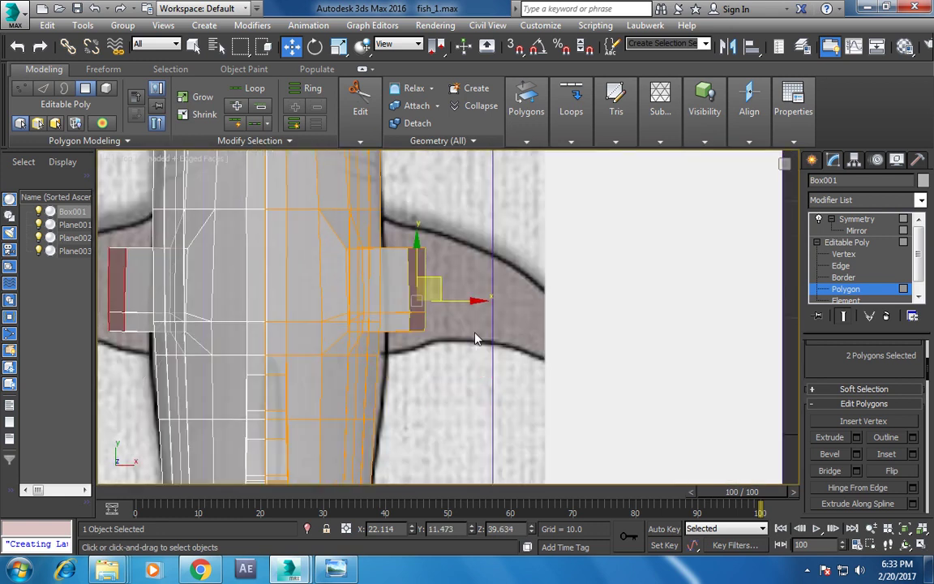
key(ctrl+z)
key(ctrl+z)
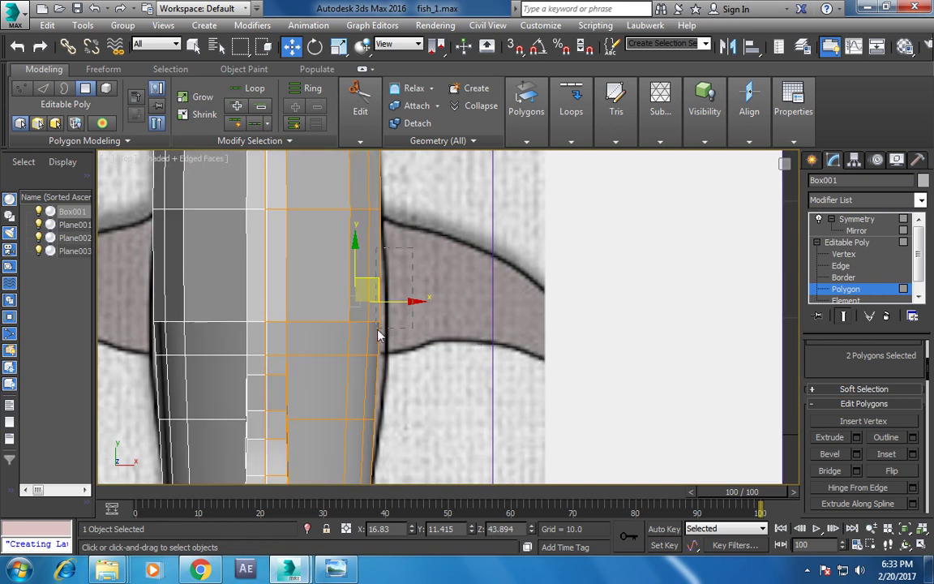
key(ctrl+z)
key(alt+w)
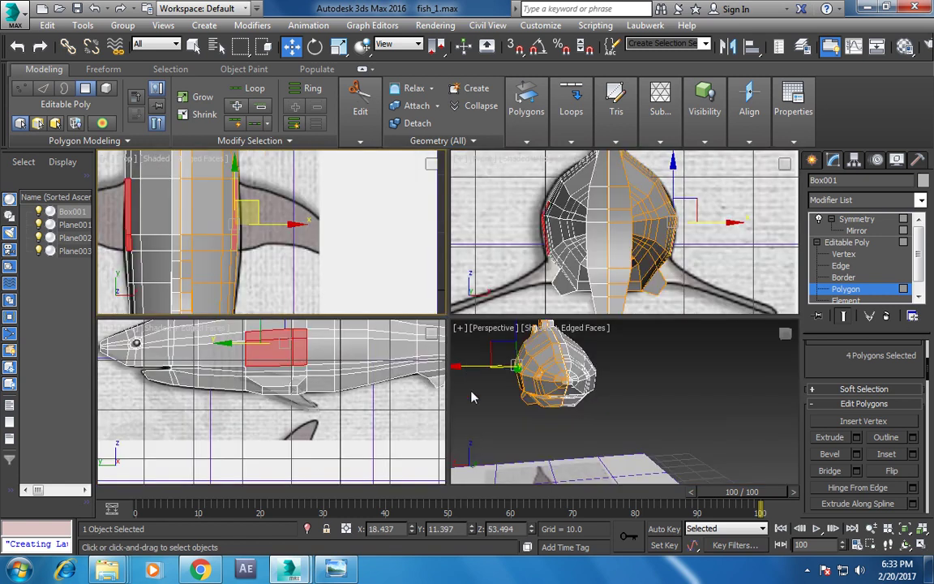
Undo the belly extrusion from the enlarged front view.
right_click(304, 402)
key(alt+w)
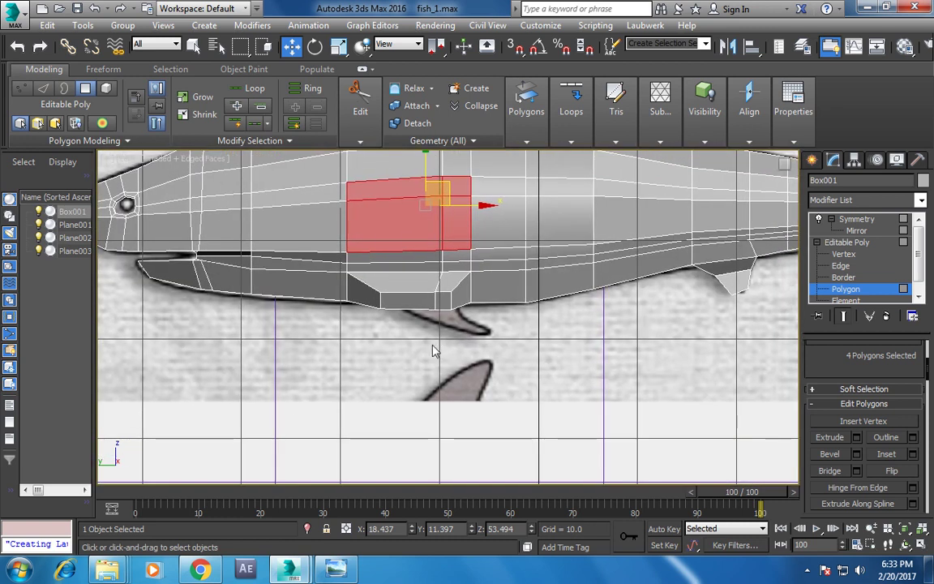
key(ctrl+z)
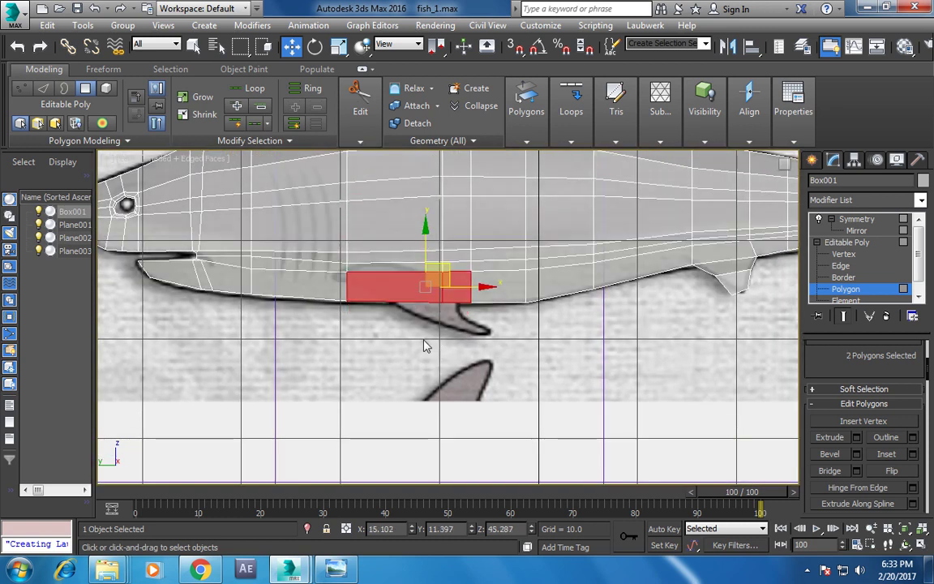
key(alt+w)
Clear the old polygon selection and pick a polygon on the shark's belly.
alt+middle_drag(550, 324, 641, 391)
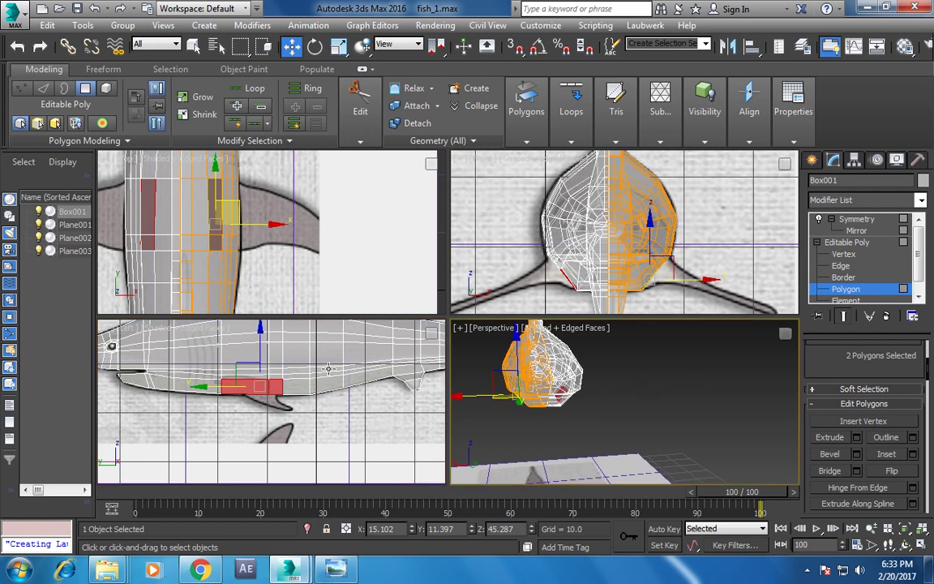
ctrl+click(239, 252)
alt+middle_drag(623, 384, 610, 388)
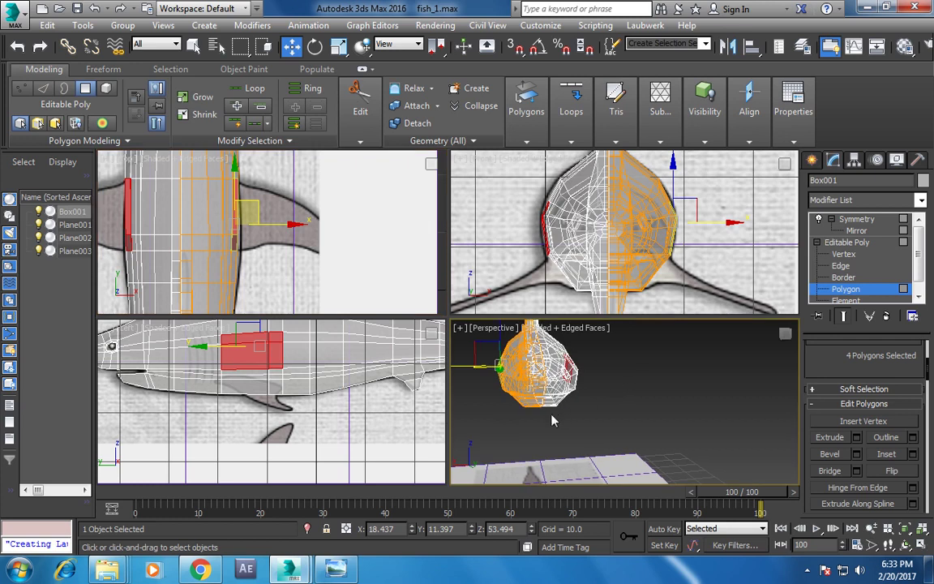
alt+middle_drag(718, 406, 611, 376)
scroll(611, 375, up, 3)
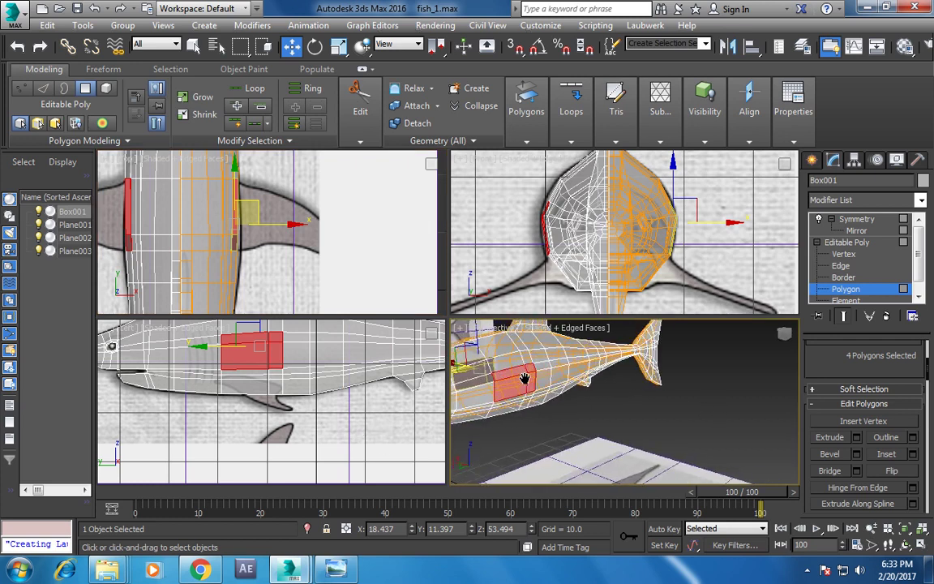
key(alt+w)
middle_drag(475, 375, 502, 348)
scroll(503, 349, down, 5)
alt+middle_drag(471, 302, 480, 304)
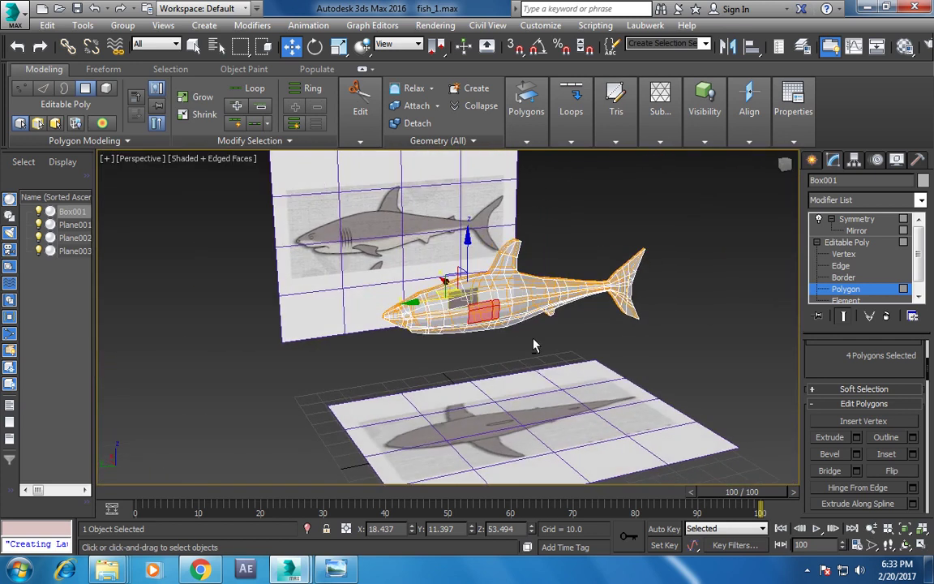
click(528, 341)
scroll(497, 361, up, 3)
click(443, 312)
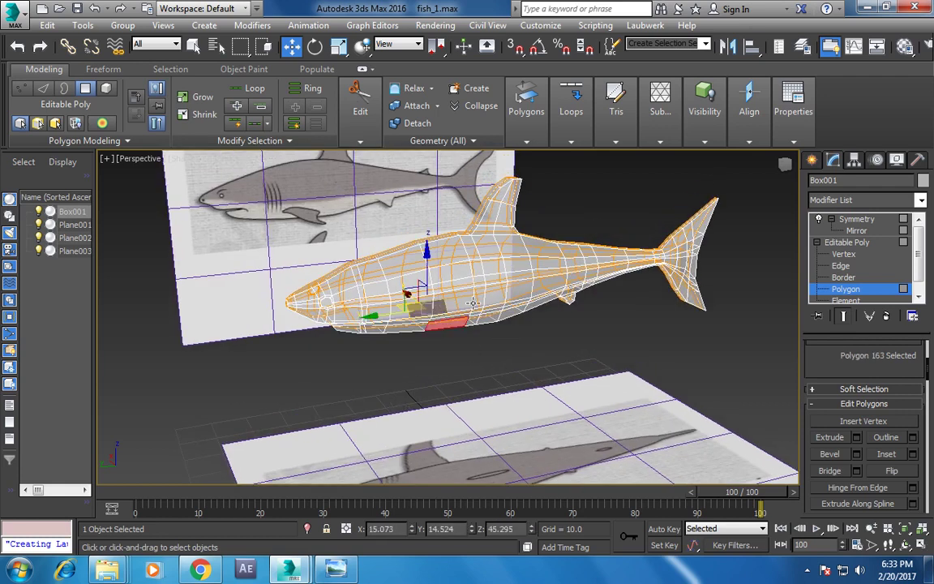
Select the strip of polygons just above the belly polygon, including two upper strip faces.
key(alt+w)
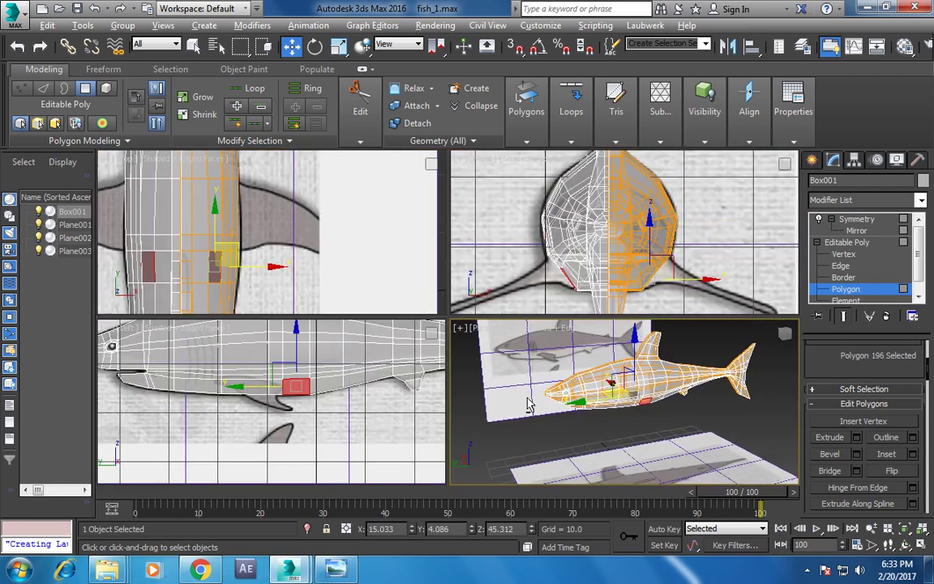
key(alt+w)
mouse_move(498, 397)
alt+middle_down()
mouse_move(582, 387)
mouse_move(560, 349)
alt+middle_up()
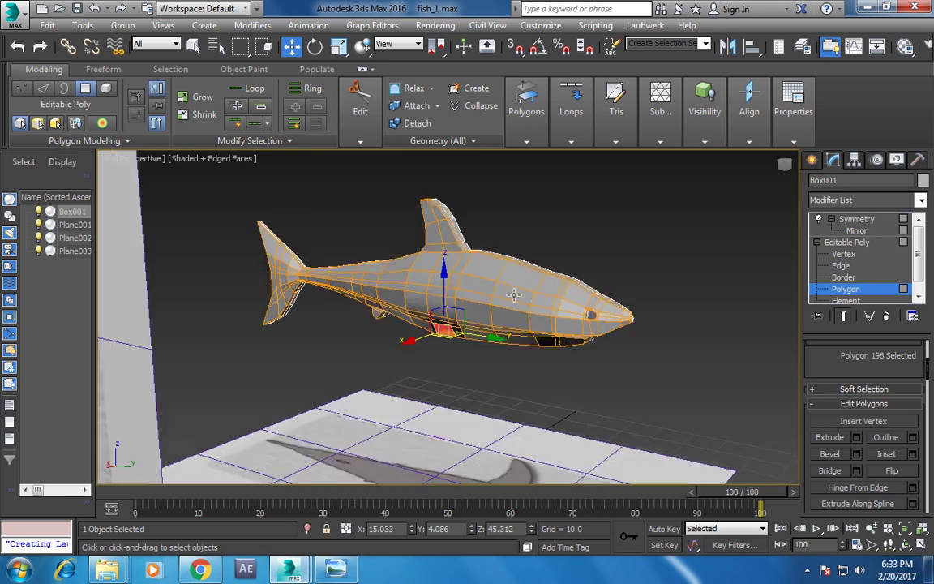
scroll(422, 324, up, 2)
scroll(406, 316, up, 2)
scroll(402, 314, up, 2)
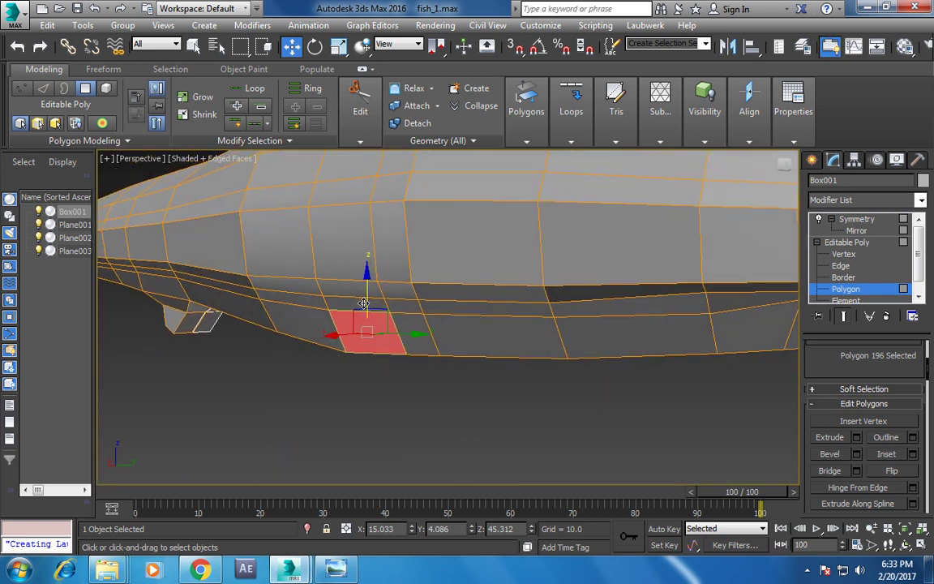
click(363, 303)
ctrl+click(395, 297)
key(alt+w)
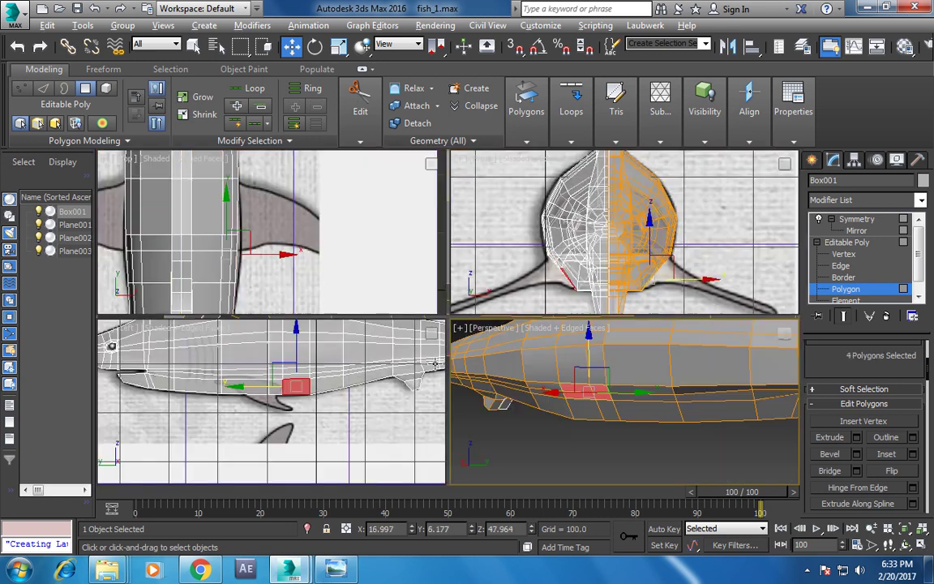
right_click(333, 236)
key(alt+w)
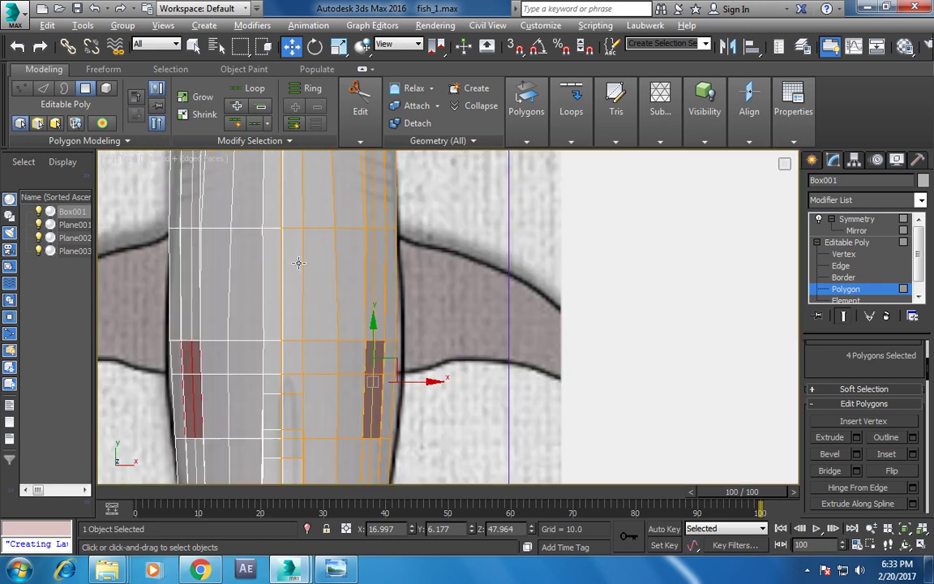
click(391, 334)
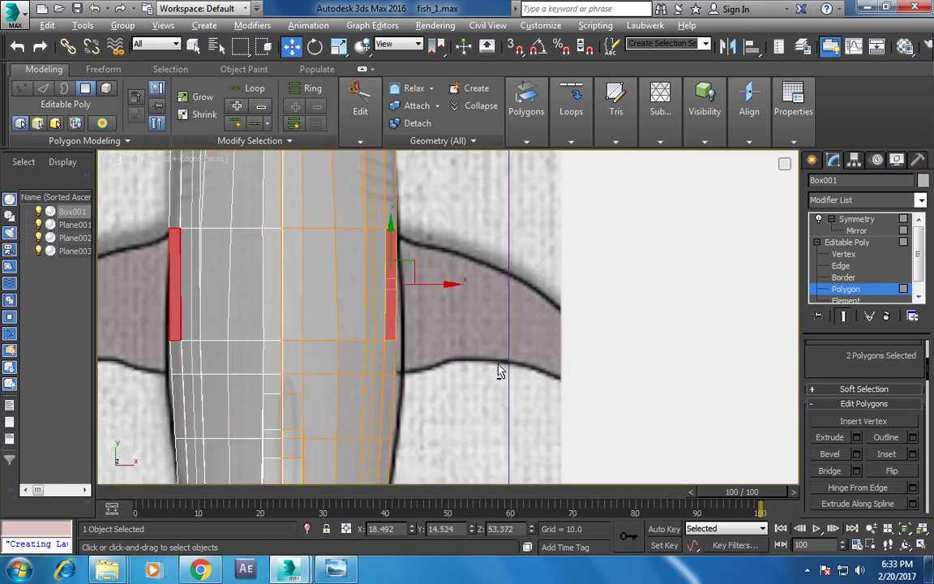
Nudge the selected strip polygons sideways in the enlarged perspective view.
key(alt+w)
key(alt+w)
mouse_move(548, 350)
alt+middle_down()
mouse_move(626, 377)
mouse_move(568, 345)
mouse_move(127, 315)
mouse_move(194, 326)
alt+middle_up()
key(alt+w)
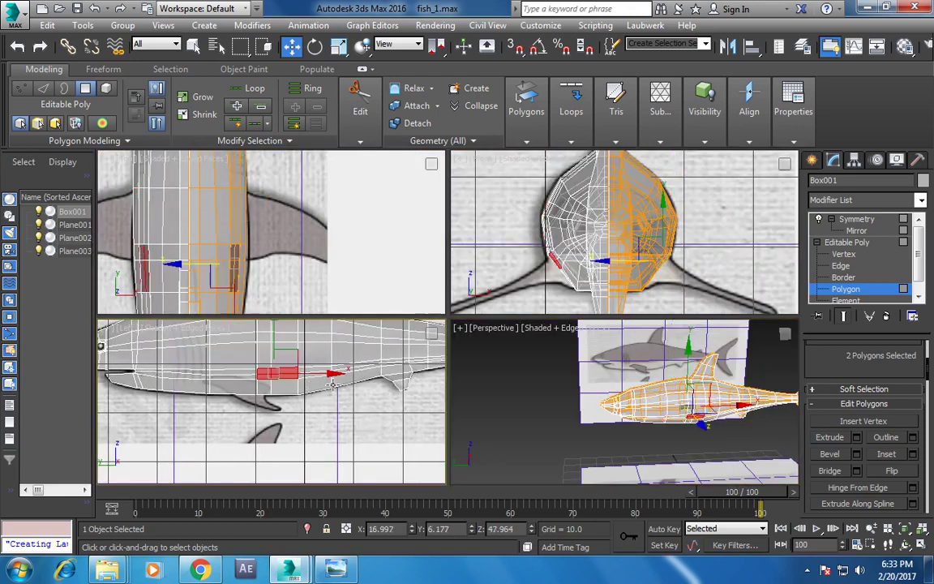
drag(332, 386, 336, 384)
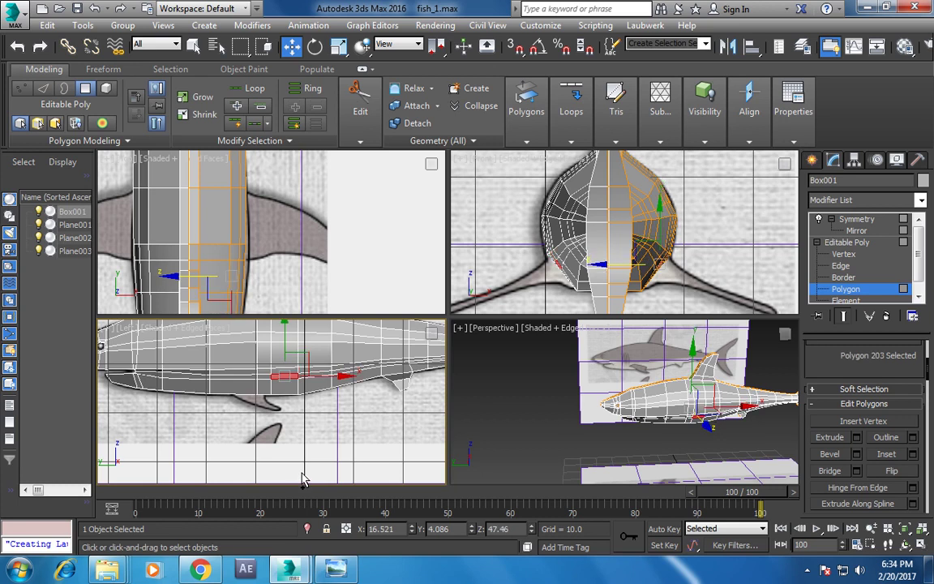
Select a single belly polygon and frame the shark reference image in the top view.
click(289, 387)
key(alt+w)
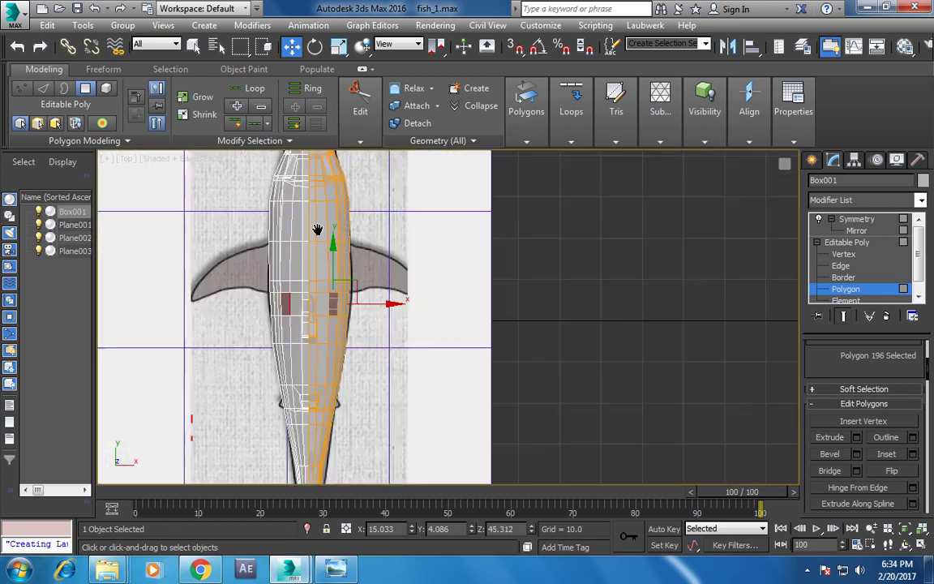
scroll(324, 243, down, 3)
scroll(325, 275, up, 2)
middle_drag(328, 292, 330, 285)
scroll(340, 258, up, 2)
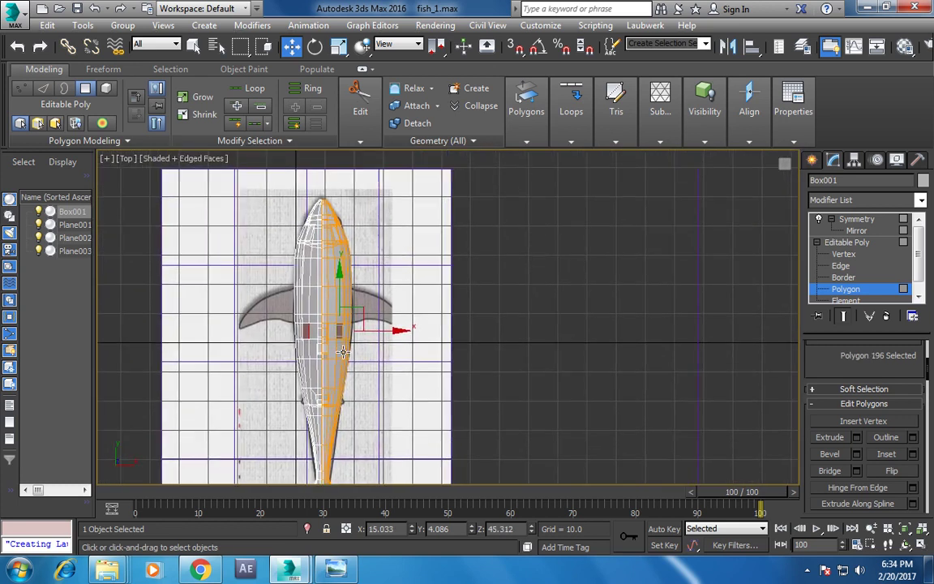
scroll(340, 258, up, 2)
scroll(340, 258, up, 2)
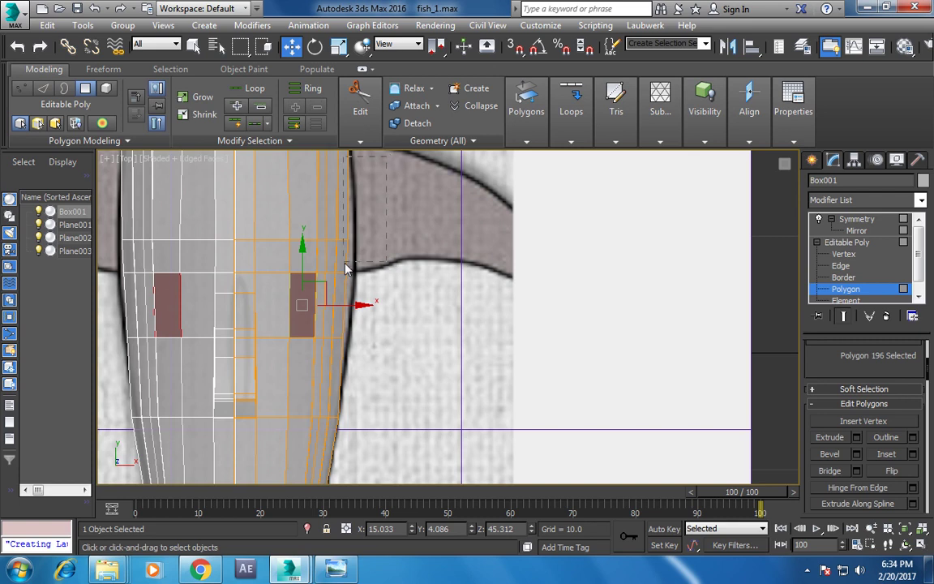
key(alt+w)
key(alt+w)
scroll(485, 367, up, 3)
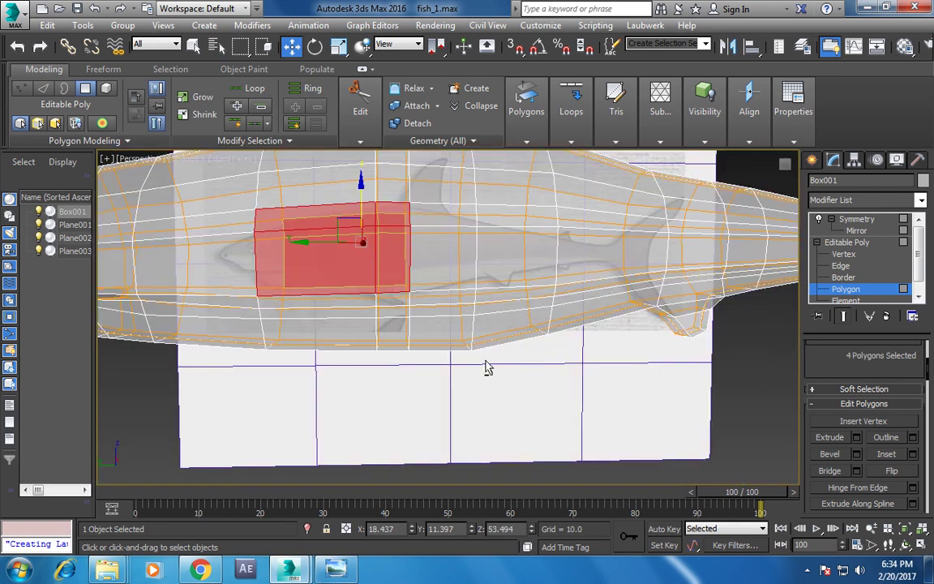
alt+middle_drag(485, 368, 486, 347)
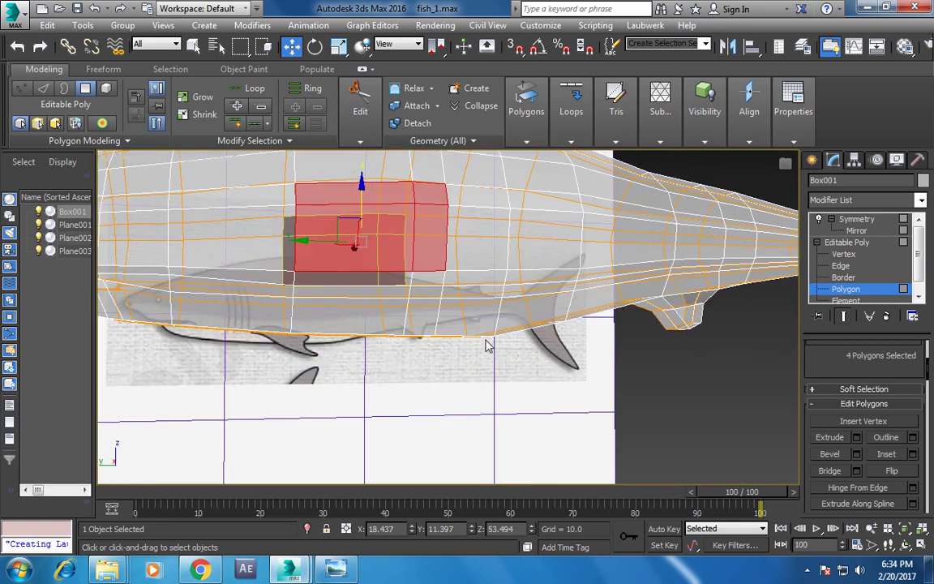
Build a four-polygon selection on the lower flank where the pectoral fin will go.
click(391, 286)
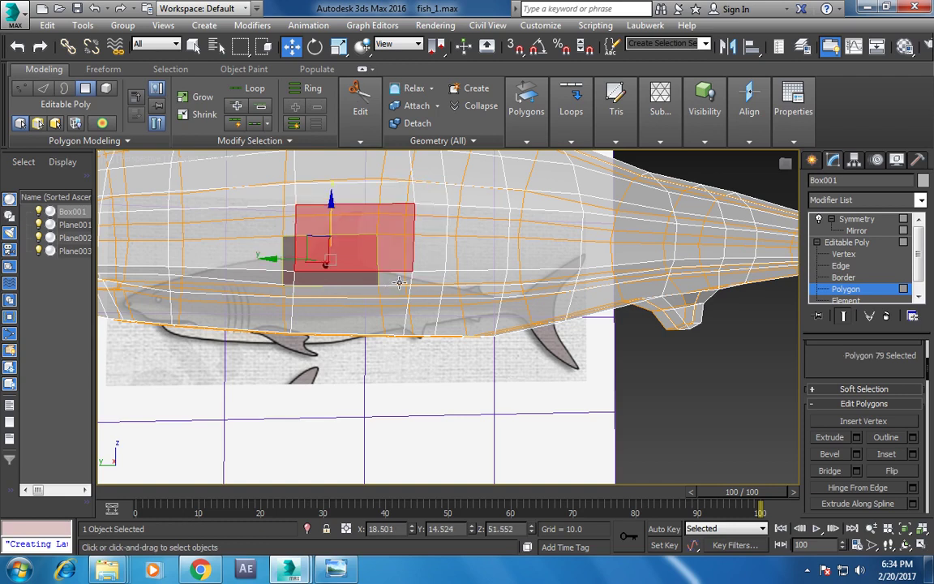
alt+middle_drag(482, 305, 660, 328)
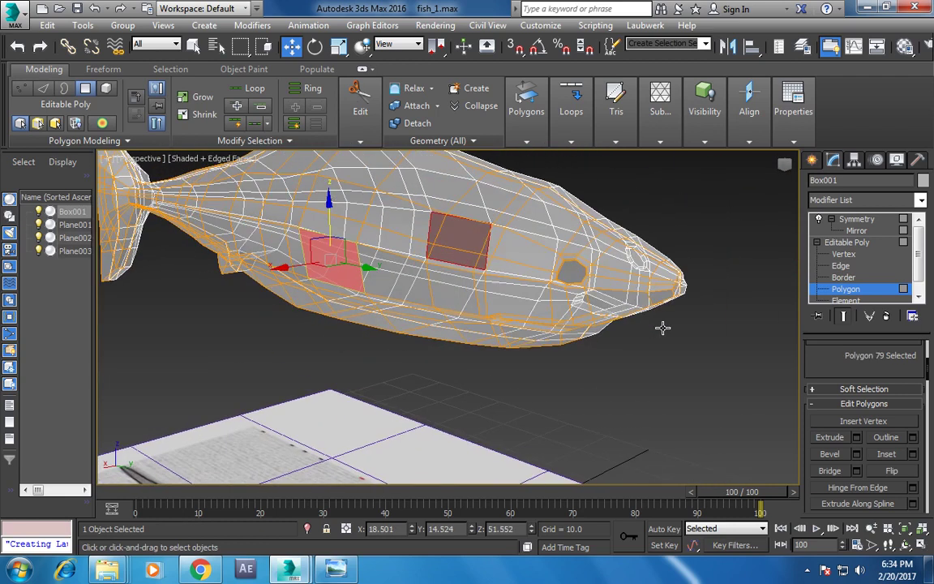
mouse_move(344, 288)
alt+middle_down()
mouse_move(388, 268)
mouse_move(445, 333)
mouse_move(431, 339)
alt+middle_up()
click(349, 294)
ctrl+click(361, 277)
ctrl+click(356, 307)
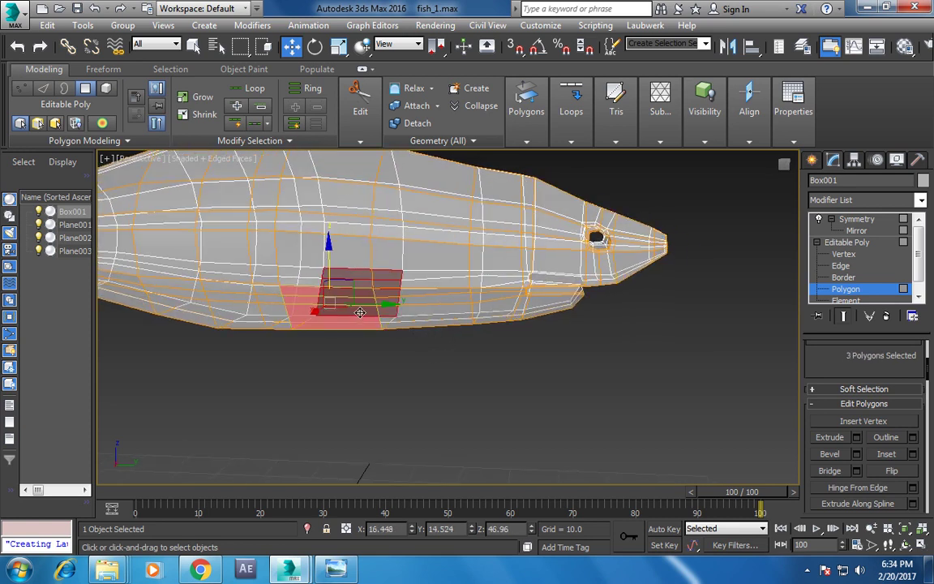
key(alt+w)
middle_drag(309, 237, 321, 266)
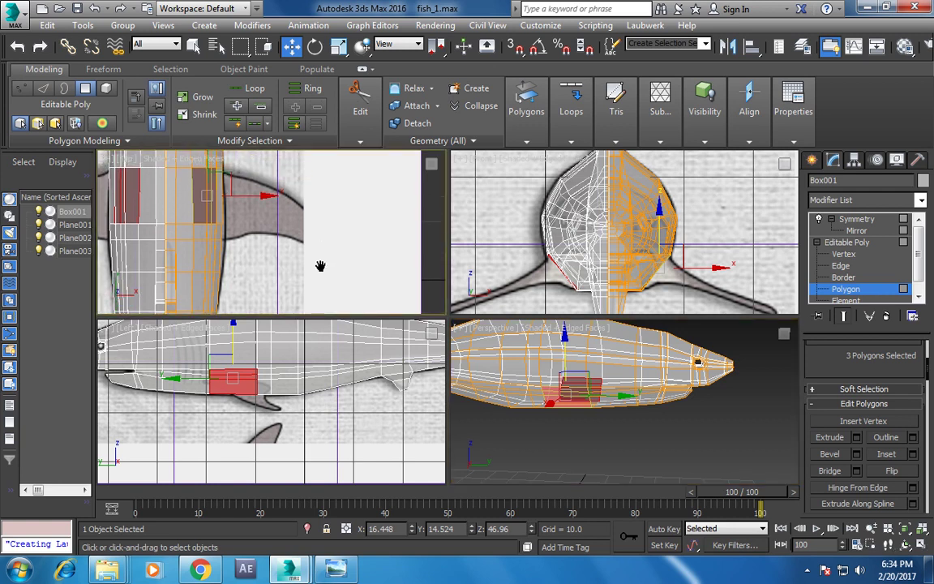
key(ctrl+z)
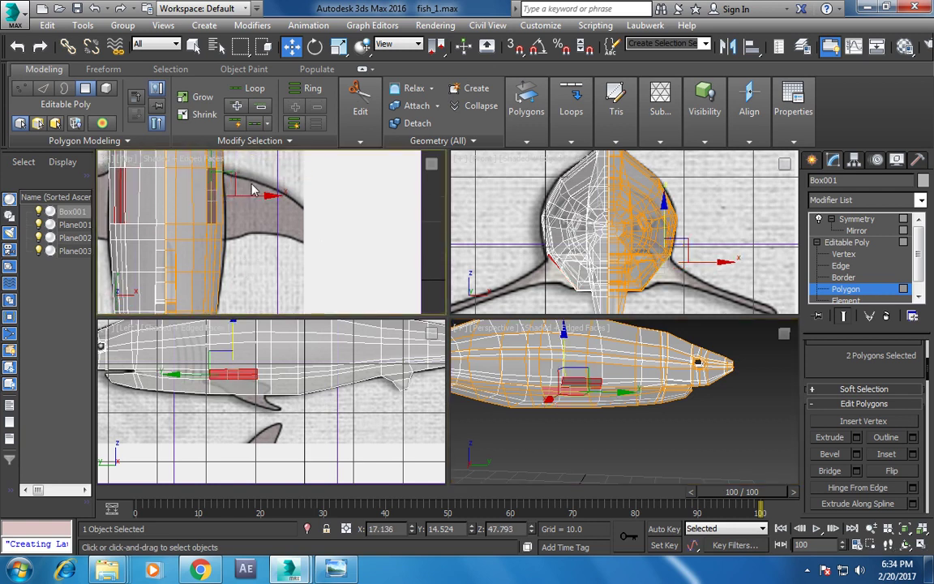
ctrl+click(219, 243)
Move the four selected flank polygons slightly down in the Perspective view.
key(alt+w)
key(alt+w)
right_click(572, 348)
key(alt+w)
mouse_move(573, 349)
alt+middle_down()
mouse_move(381, 375)
mouse_move(427, 333)
mouse_move(501, 319)
mouse_move(519, 300)
mouse_move(532, 307)
mouse_move(525, 310)
alt+middle_up()
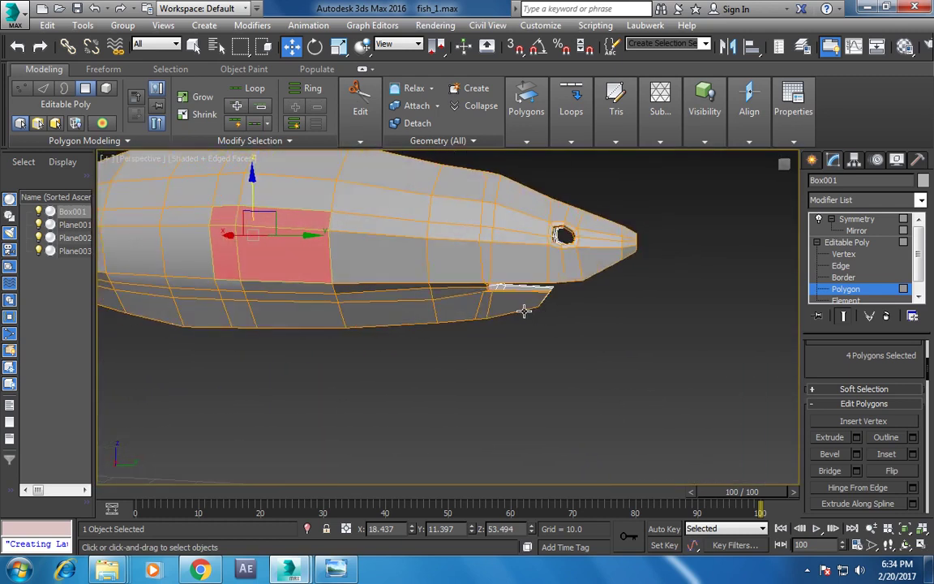
drag(277, 288, 316, 309)
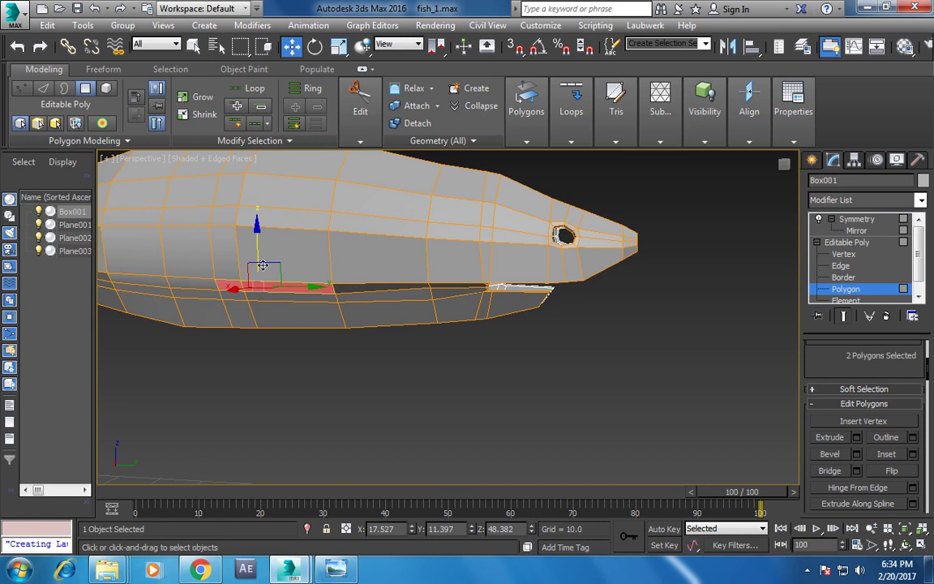
key(alt+w)
right_click(313, 278)
key(alt+w)
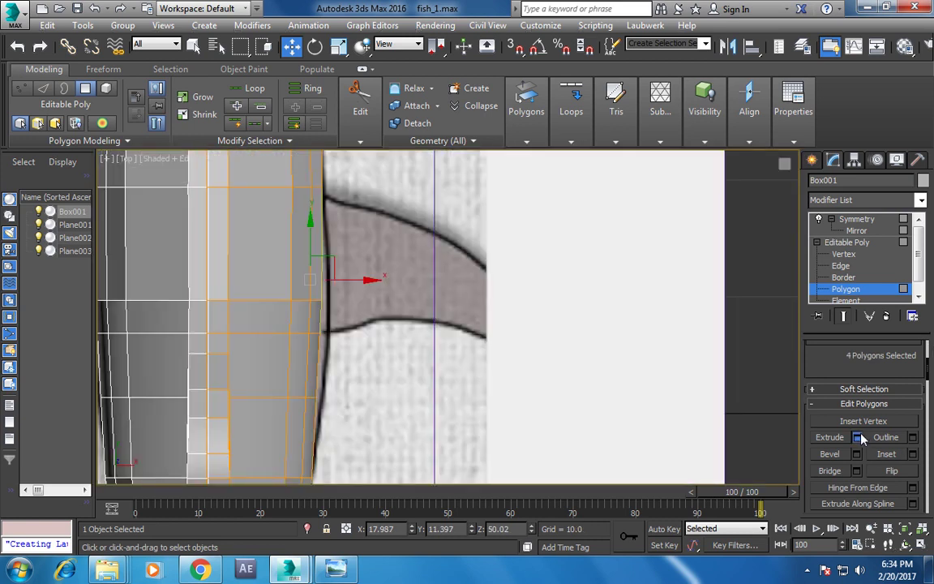
Extrude the flank polygons by 3.284 and flatten the extruded fin faces vertically.
click(859, 438)
drag(459, 346, 458, 326)
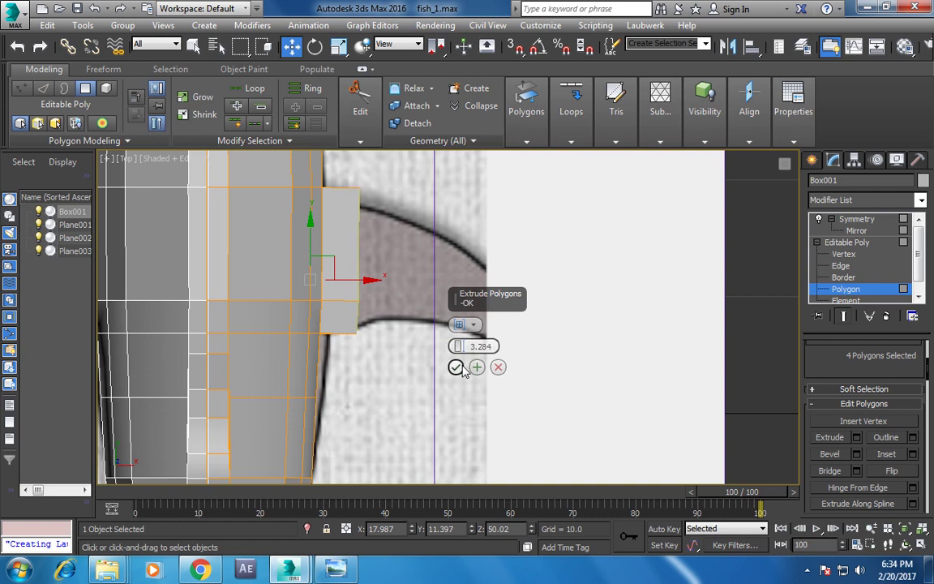
click(457, 367)
key(r)
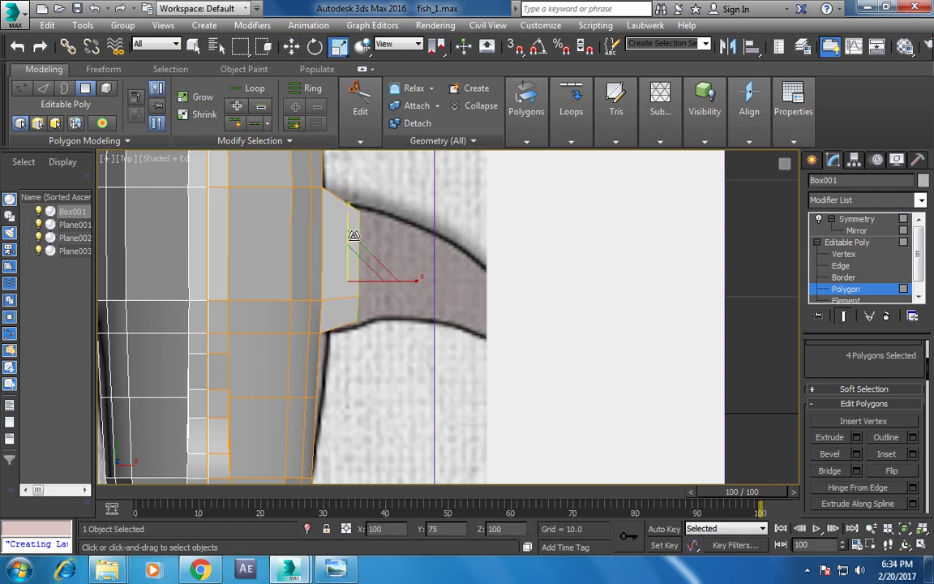
key(w)
key(alt+w)
mouse_move(638, 375)
alt+middle_down()
mouse_move(553, 365)
mouse_move(595, 382)
mouse_move(578, 401)
alt+middle_up()
key(r)
drag(577, 402, 578, 413)
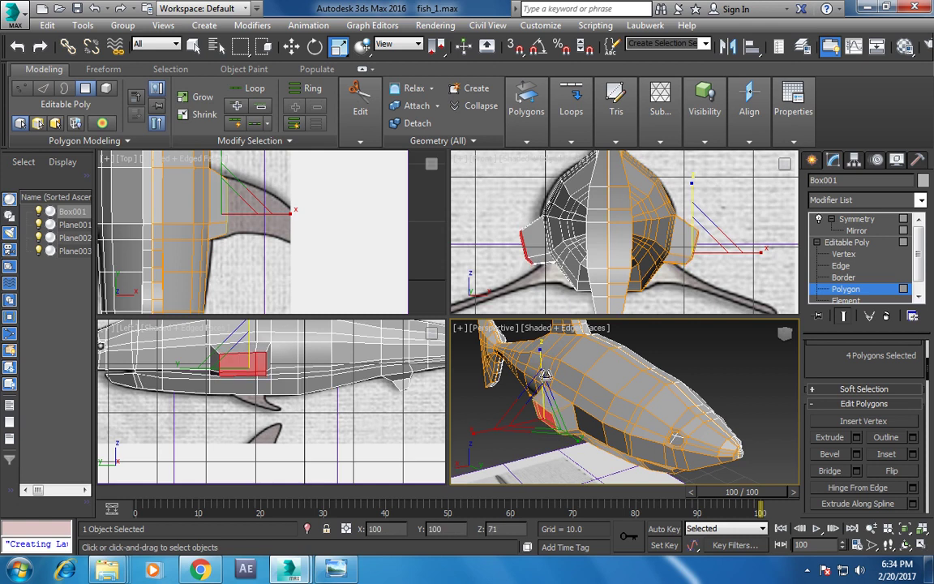
Extrude the fin again by 4.911 and move its vertices to match the top reference.
key(alt+w)
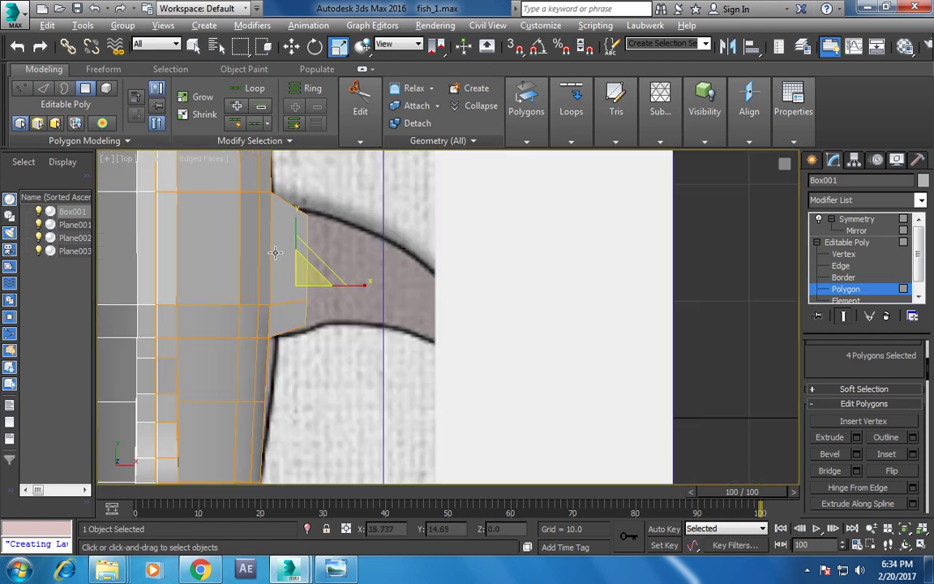
click(858, 438)
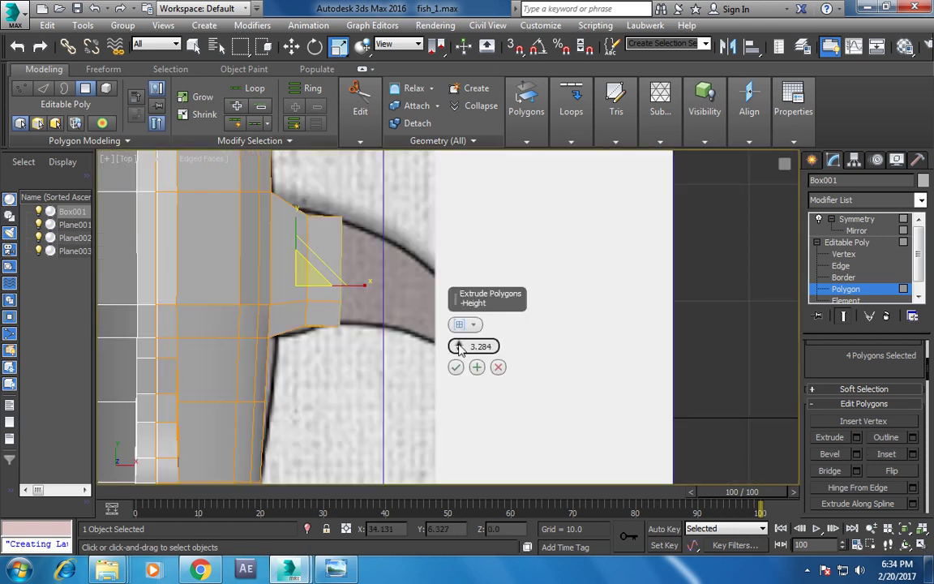
drag(460, 348, 457, 346)
click(461, 371)
key(1)
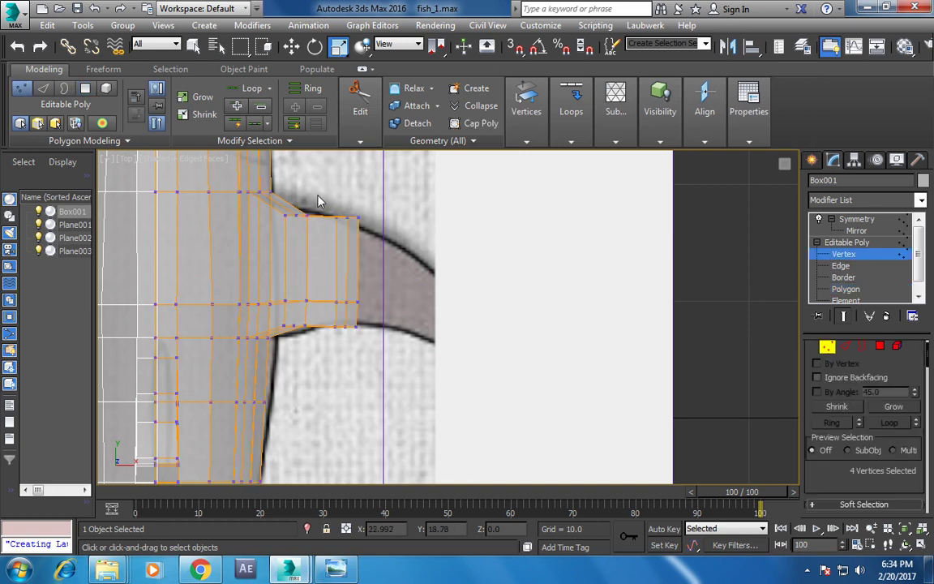
key(w)
drag(366, 194, 375, 205)
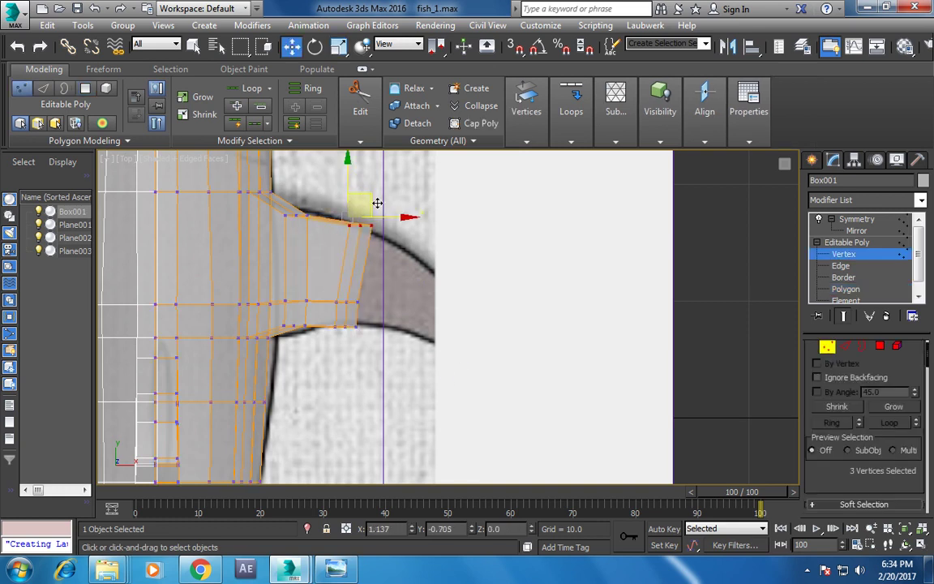
click(348, 303)
drag(366, 277, 364, 272)
drag(361, 322, 375, 329)
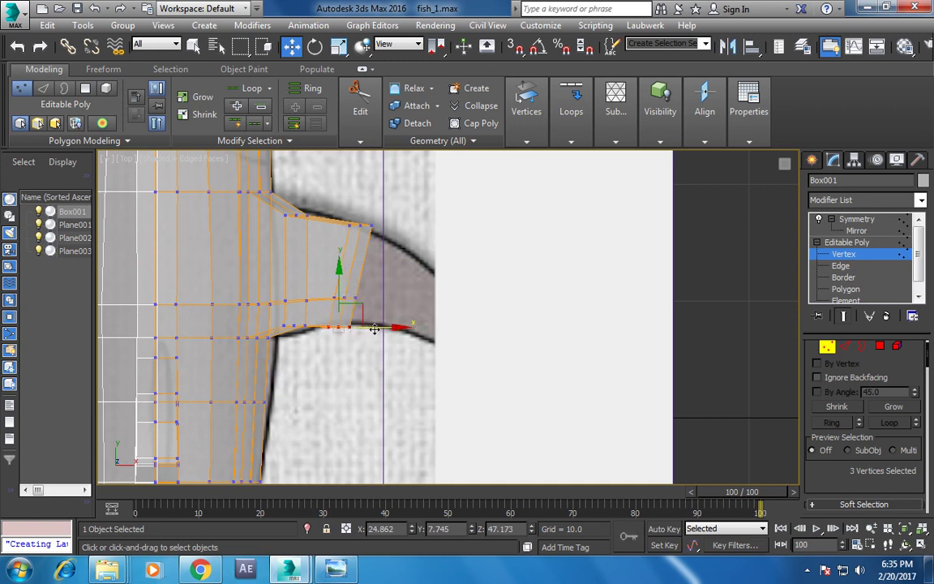
Add two more extrusions, shrinking the end face to narrow the fin tip.
click(881, 348)
scroll(852, 491, down, 2)
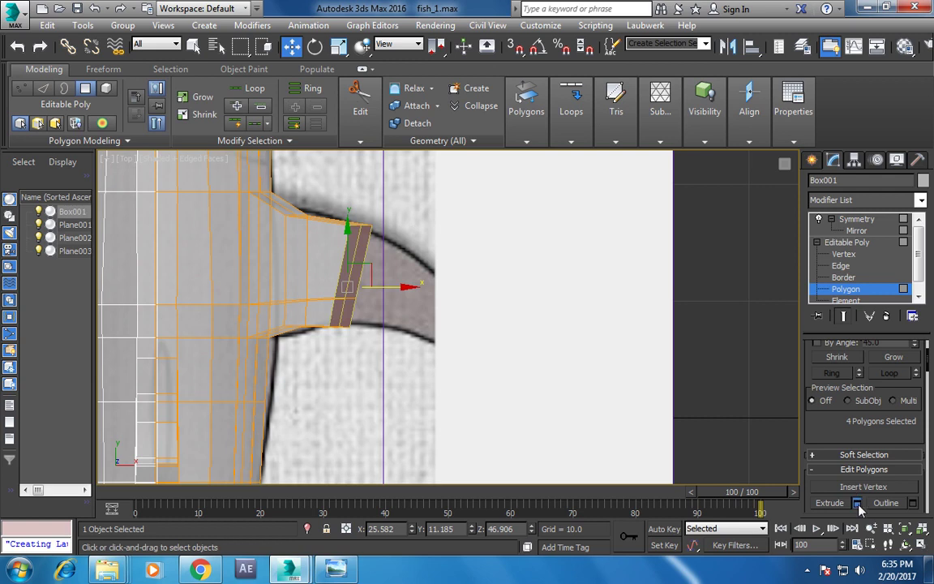
click(858, 503)
click(456, 368)
key(r)
drag(410, 280, 417, 304)
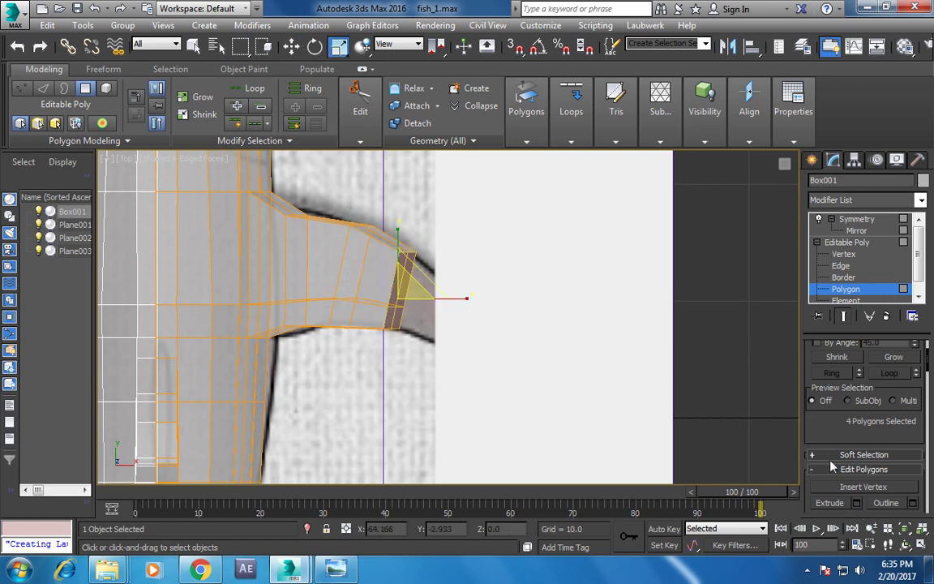
key(w)
key(shift+e)
click(456, 367)
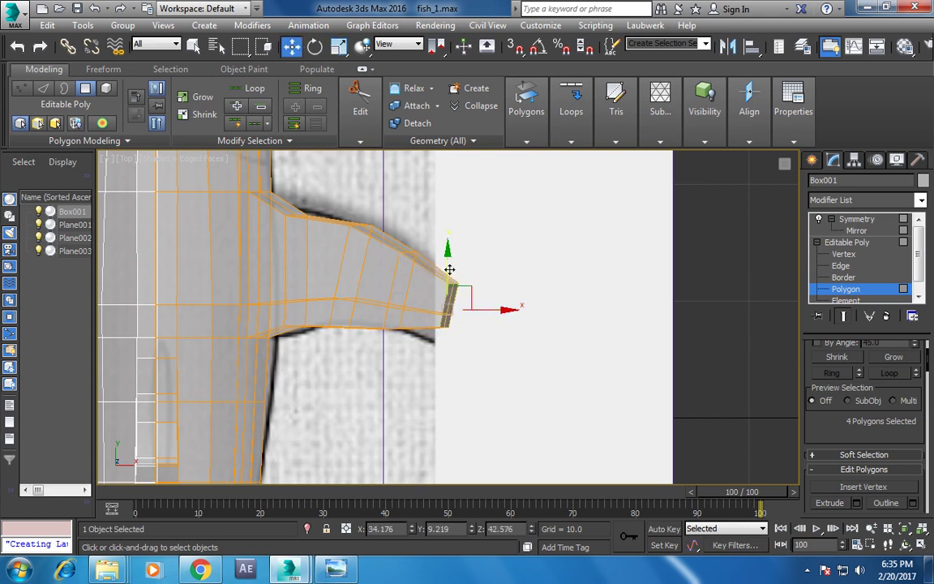
key(alt+w)
key(alt+w)
Frame the whole shark and return to the Editable Poly object level.
alt+middle_drag(389, 325, 428, 344)
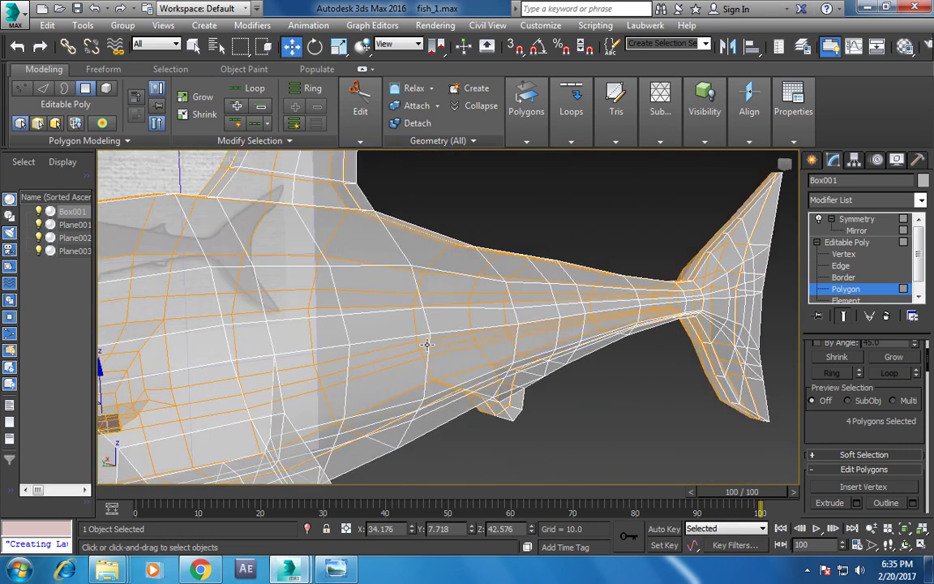
scroll(427, 344, down, 5)
mouse_move(544, 343)
middle_down()
mouse_move(478, 326)
mouse_move(484, 339)
mouse_move(394, 314)
mouse_move(784, 233)
middle_up()
scroll(465, 323, up, 5)
click(848, 242)
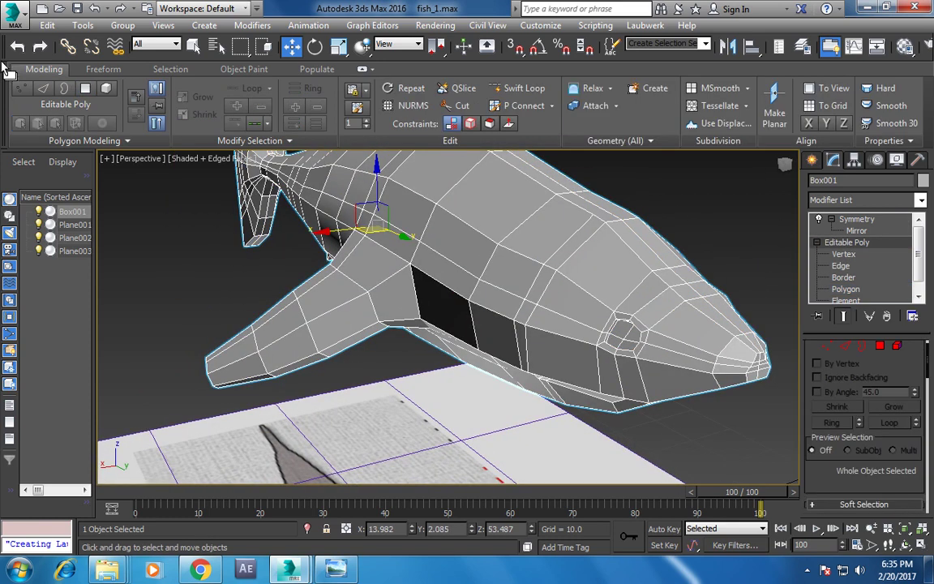
click(522, 90)
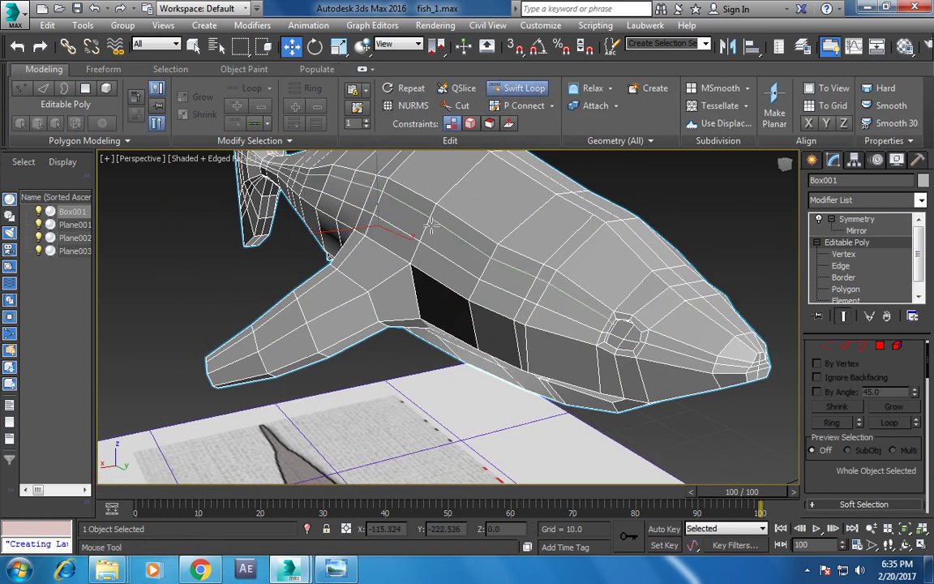
key(w)
Review the finished low-poly shark in the Perspective and Left views against the references.
mouse_move(398, 273)
alt+middle_down()
mouse_move(606, 301)
mouse_move(439, 268)
alt+middle_up()
scroll(439, 268, down, 3)
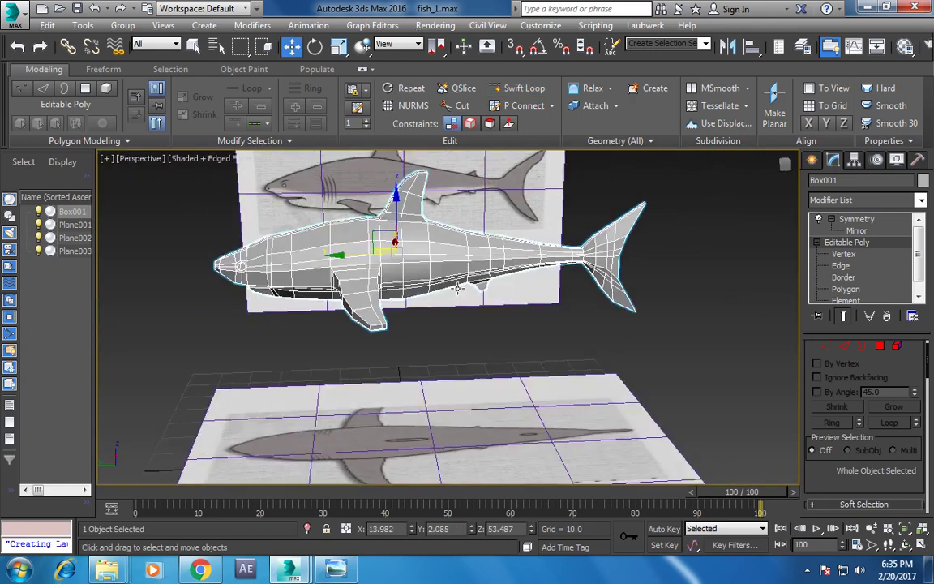
key(alt+w)
middle_click(396, 413)
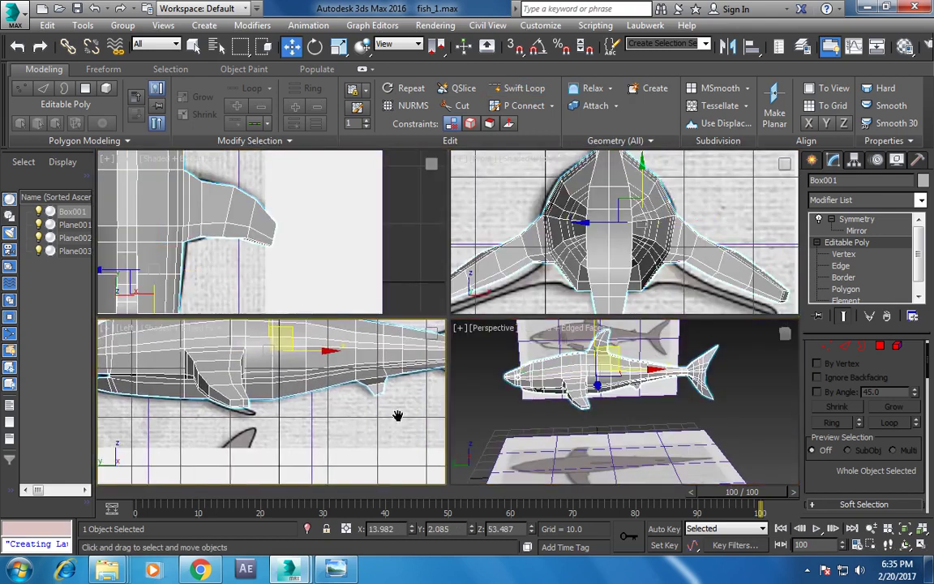
key(alt+w)
middle_drag(428, 359, 440, 392)
scroll(518, 365, up, 2)
scroll(511, 328, up, 2)
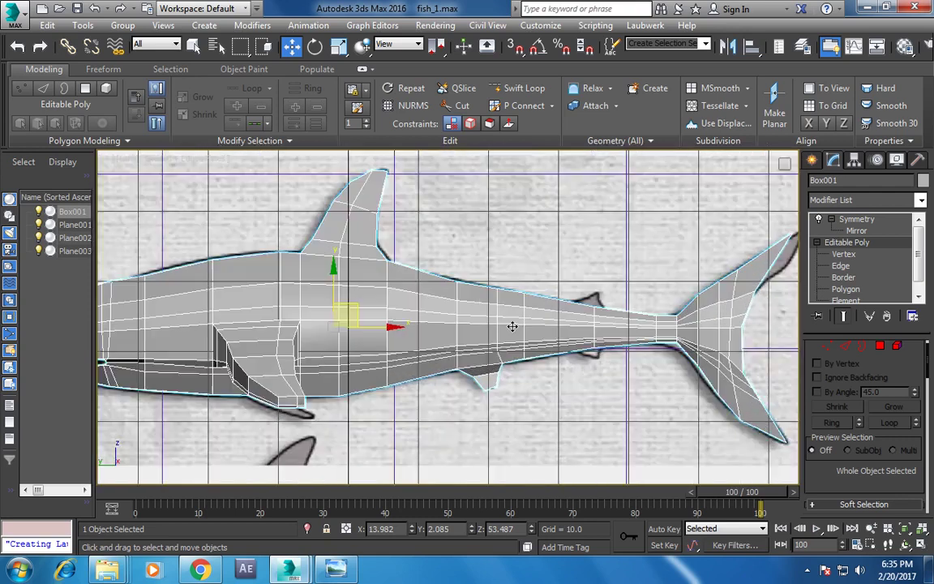
key(alt+w)
key(alt+w)
scroll(616, 390, up, 2)
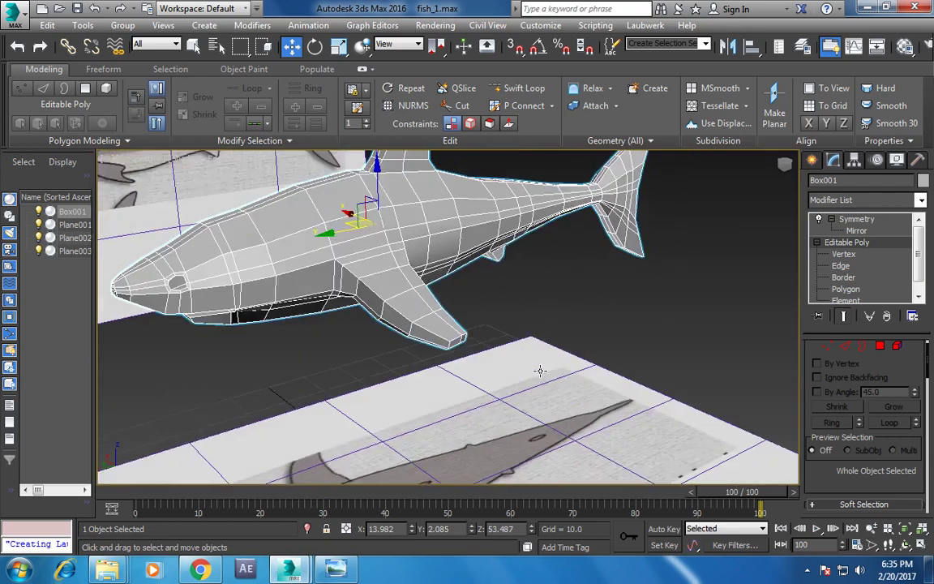
alt+middle_drag(617, 389, 584, 394)
scroll(575, 394, down, 2)
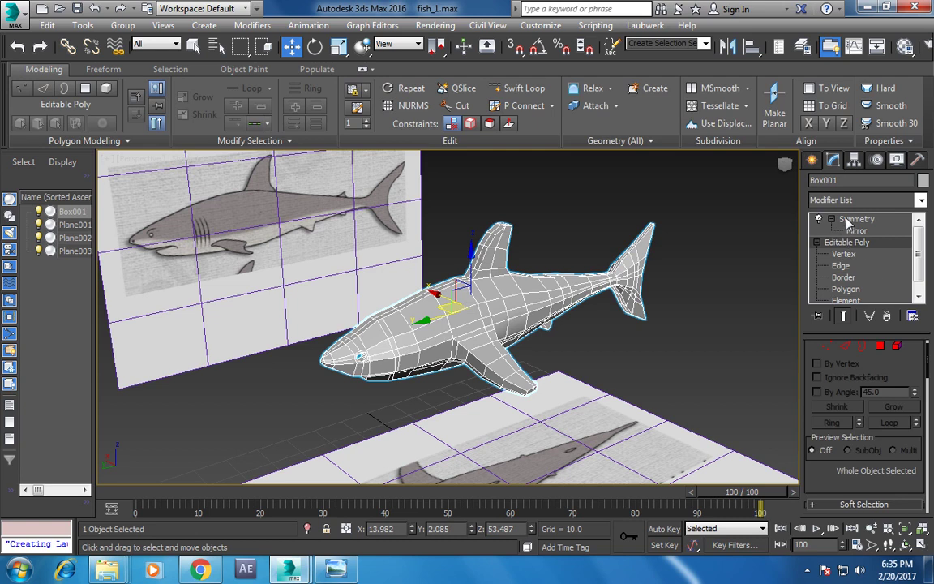
Add TurboSmooth above Symmetry, then inspect the smoothed shark head-on and in a full side view.
click(852, 221)
click(922, 200)
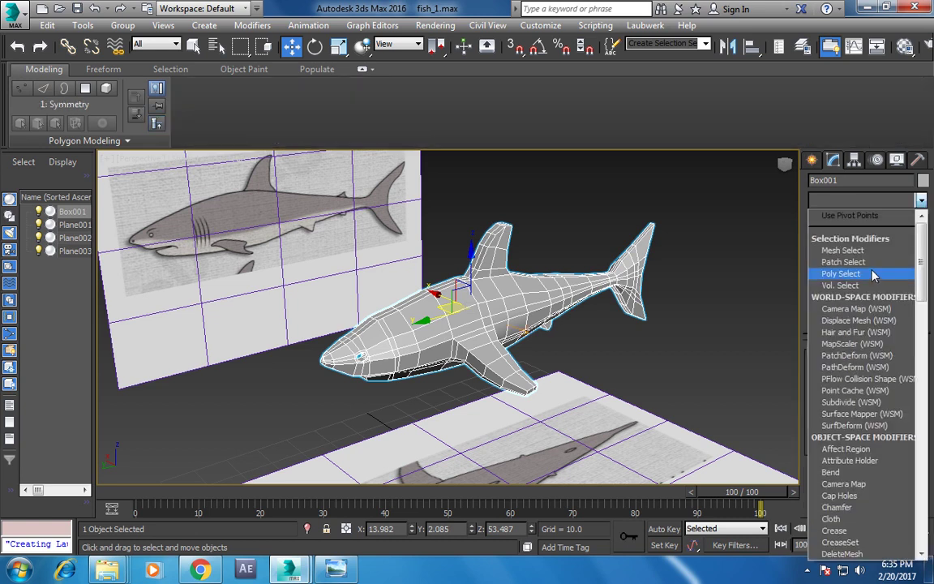
text(TurboSmooth)
key(Return)
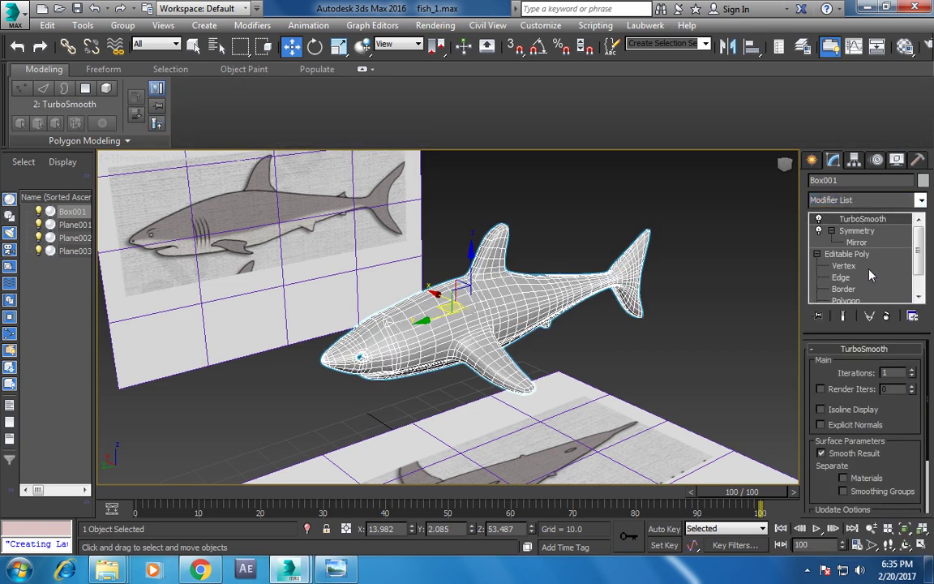
alt+middle_drag(561, 306, 681, 316)
mouse_move(804, 302)
alt+middle_down()
mouse_move(581, 275)
mouse_move(339, 277)
mouse_move(457, 276)
mouse_move(479, 326)
alt+middle_up()
key(z)
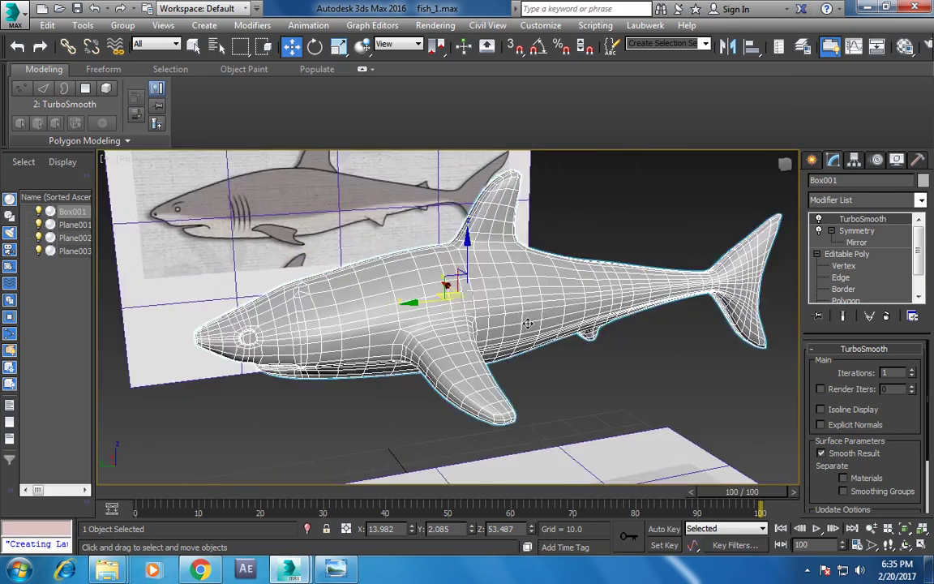
key(alt+w)
key(alt+w)
scroll(496, 374, down, 2)
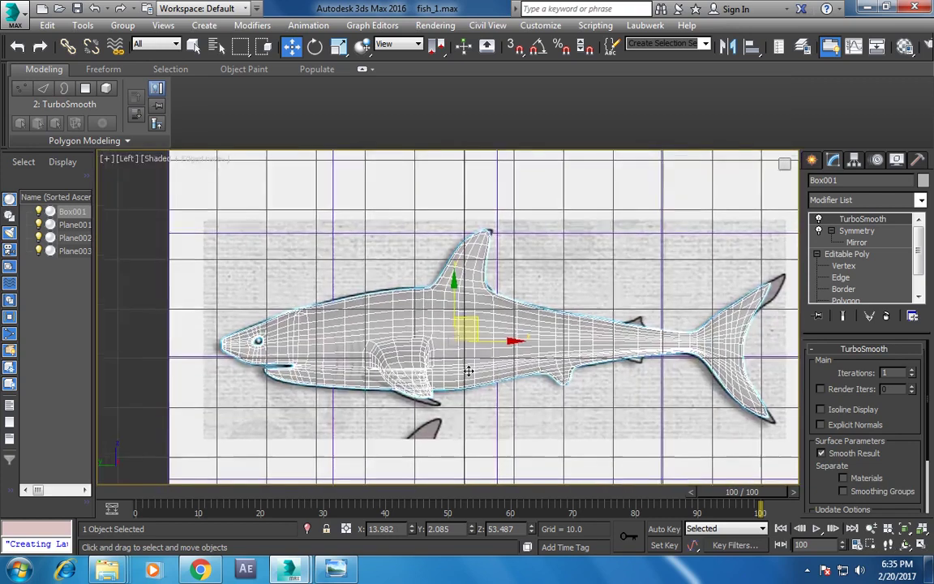